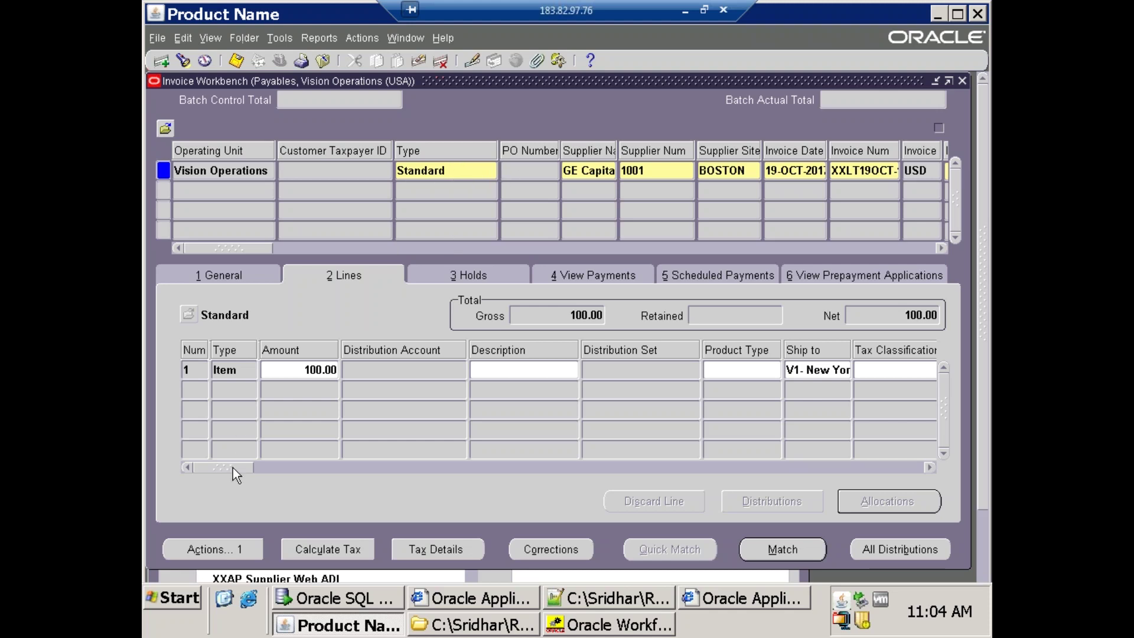
Open the Distributions window for invoice line 1 to view its 100.00 Item distribution.
{"action": "left_click_drag", "start_coordinate": [238, 469], "coordinate": [726, 467]}
{"action": "left_click", "coordinate": [513, 372]}
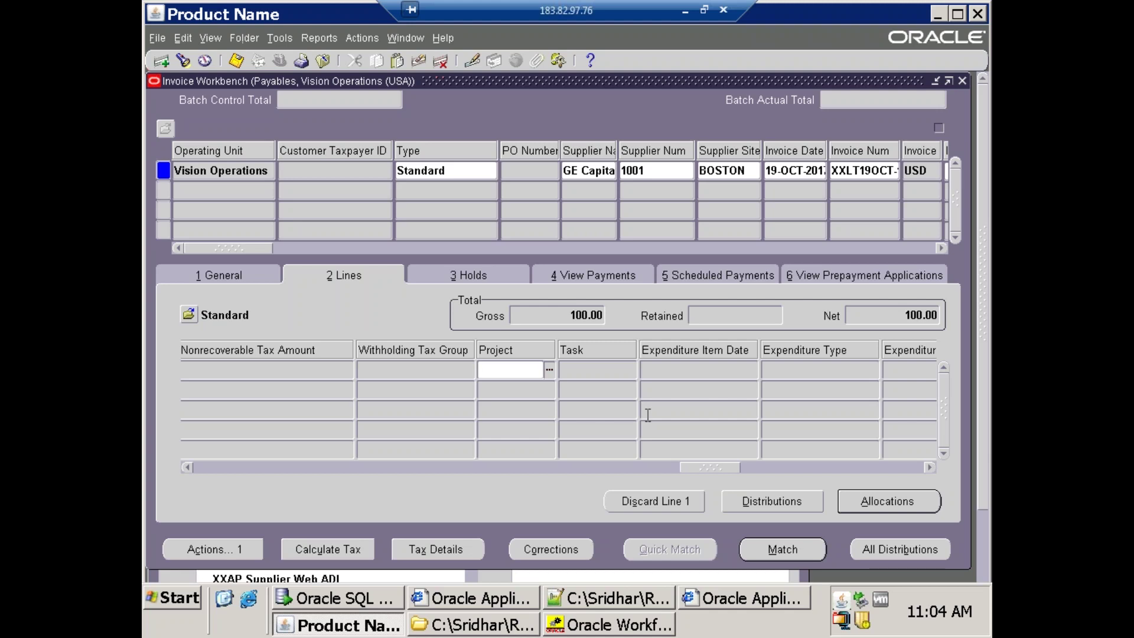
{"action": "left_click", "coordinate": [757, 502]}
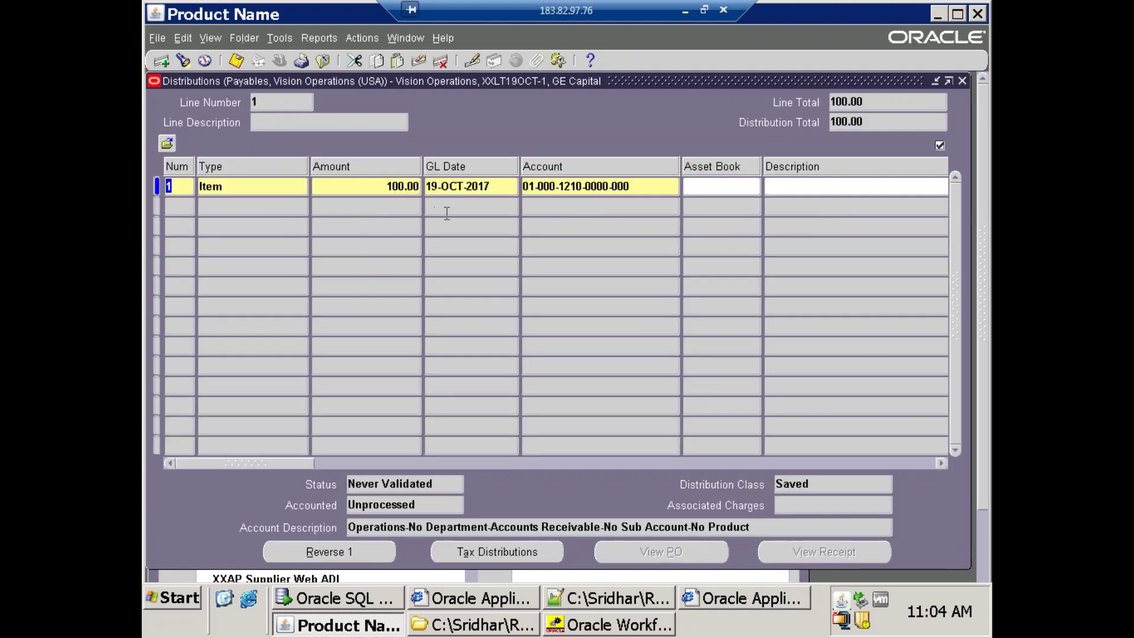
{"action": "left_click", "coordinate": [591, 188]}
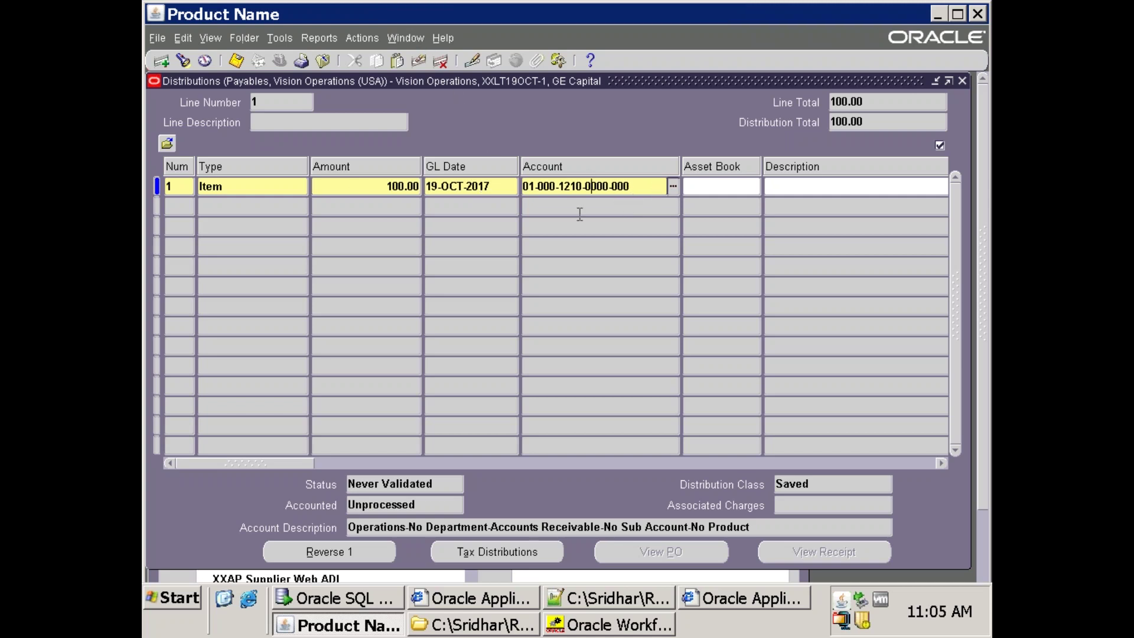
{"action": "left_click", "coordinate": [961, 82]}
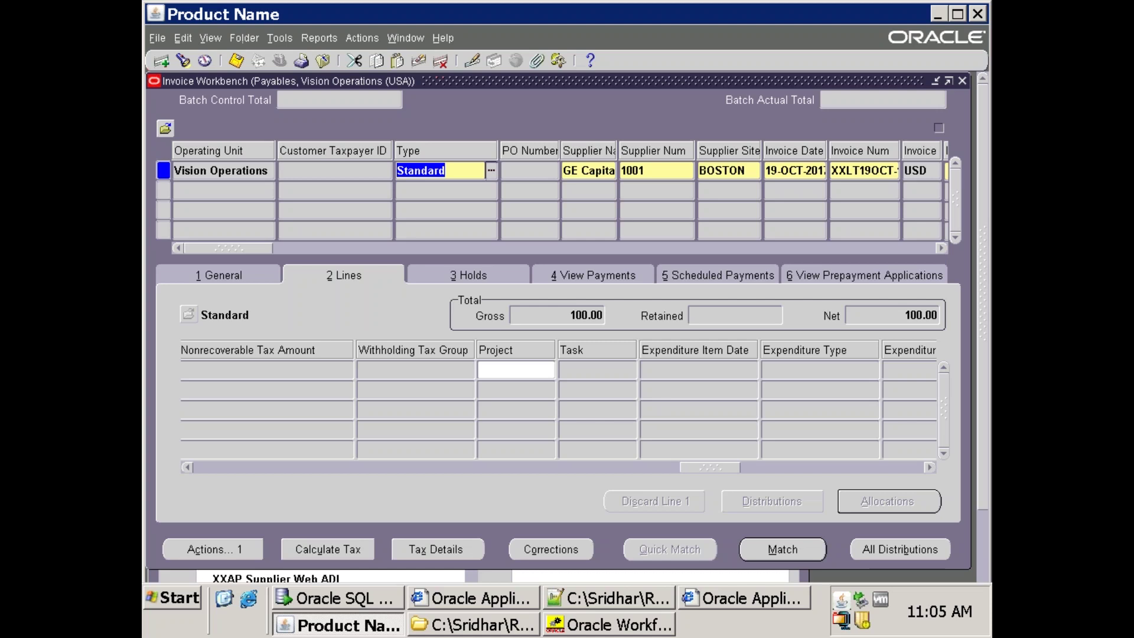
Close the Invoice Workbench and switch to the General Ledger, Vision Operations (USA) responsibility.
{"action": "key", "text": "F4"}
{"action": "key", "text": "alt+f"}
{"action": "type", "text": "w"}
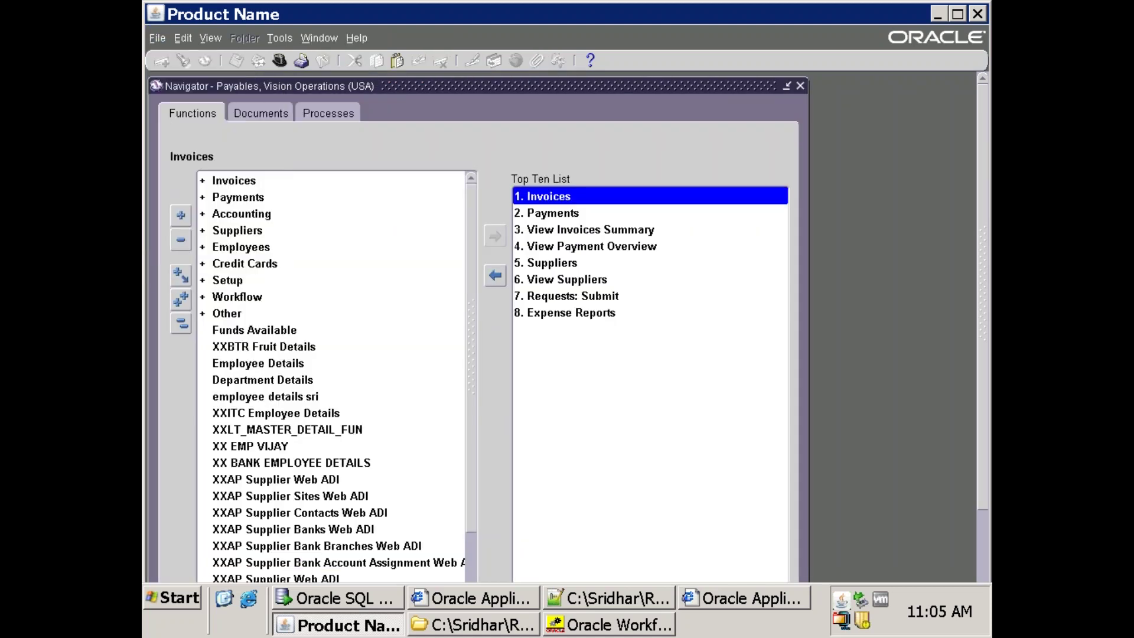
{"action": "type", "text": "general Ledger,"}
{"action": "key", "text": "Return"}
{"action": "left_click", "coordinate": [264, 205]}
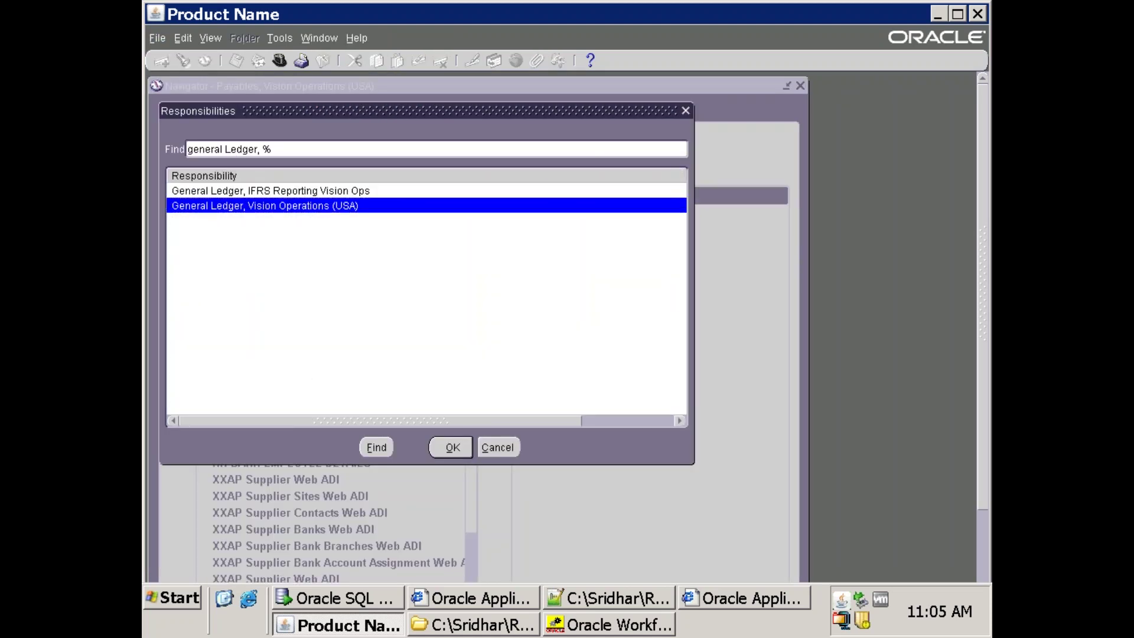
{"action": "key", "text": "Return"}
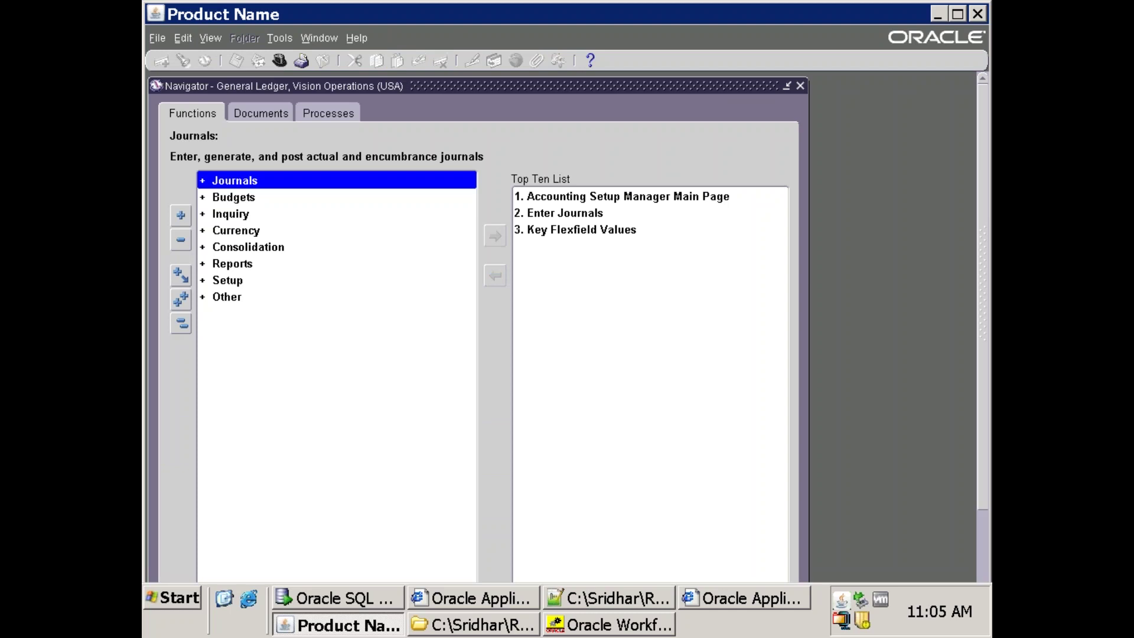
Open the Account Generation Processes form from the function list.
{"action": "key", "text": "ctrl+l"}
{"action": "type", "text": "a"}
{"action": "key", "text": "Down"}
{"action": "key", "text": "Return"}
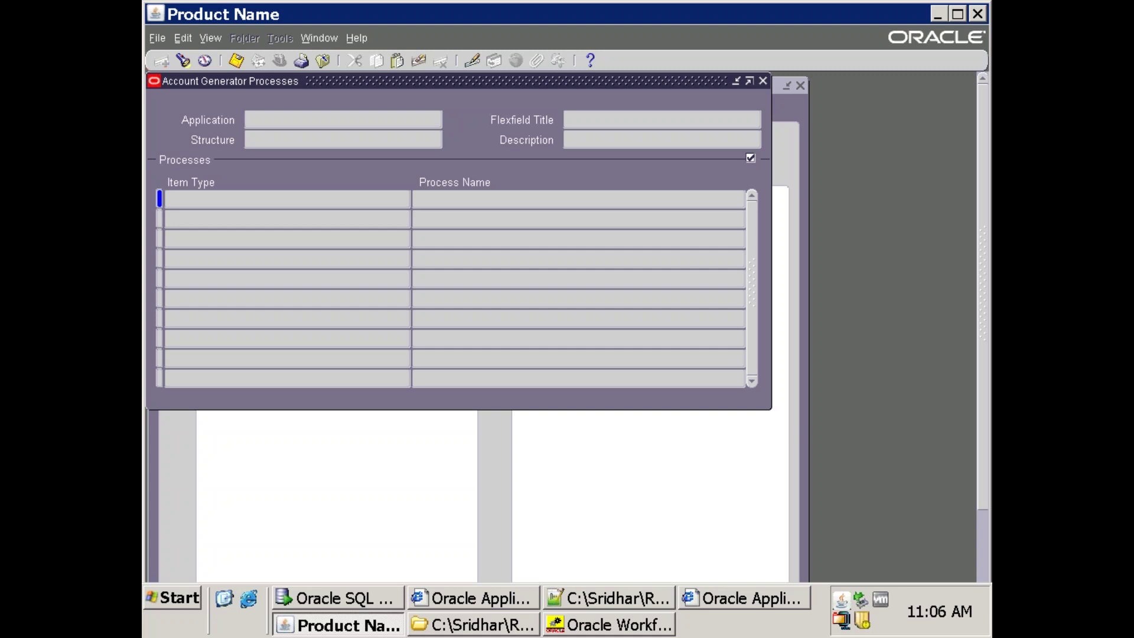
Query the Account Generator header for the structure matching %Ope% (Operations Accounting Flex).
{"action": "key", "text": "F11"}
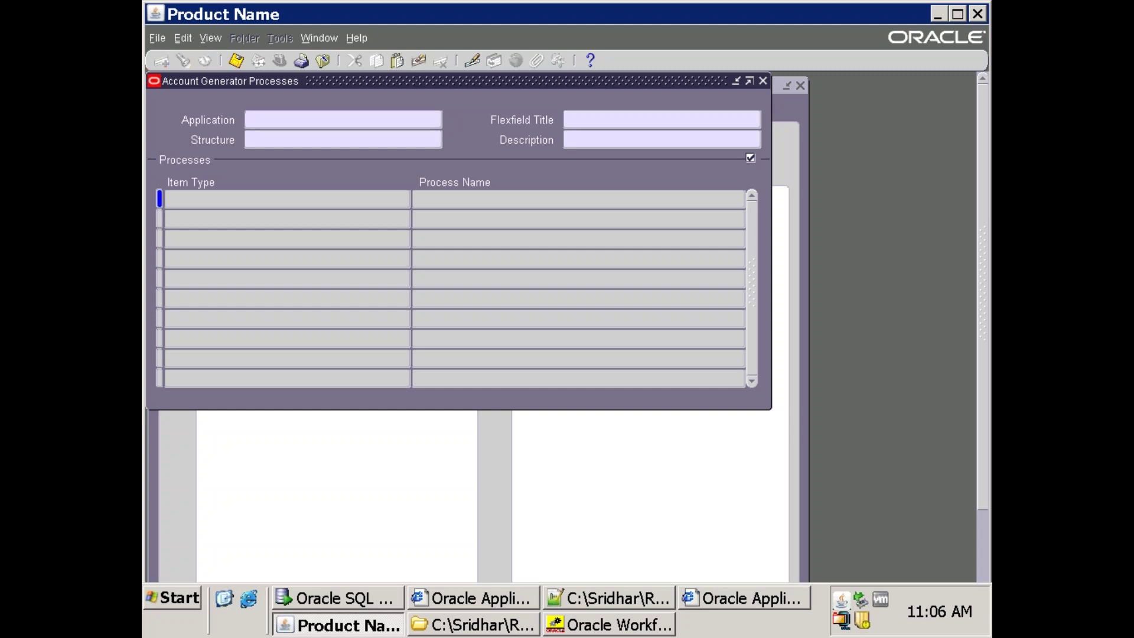
{"action": "key", "text": "Tab"}
{"action": "key", "text": "Tab"}
{"action": "type", "text": "%Ope%"}
{"action": "key", "text": "ctrl+F11"}
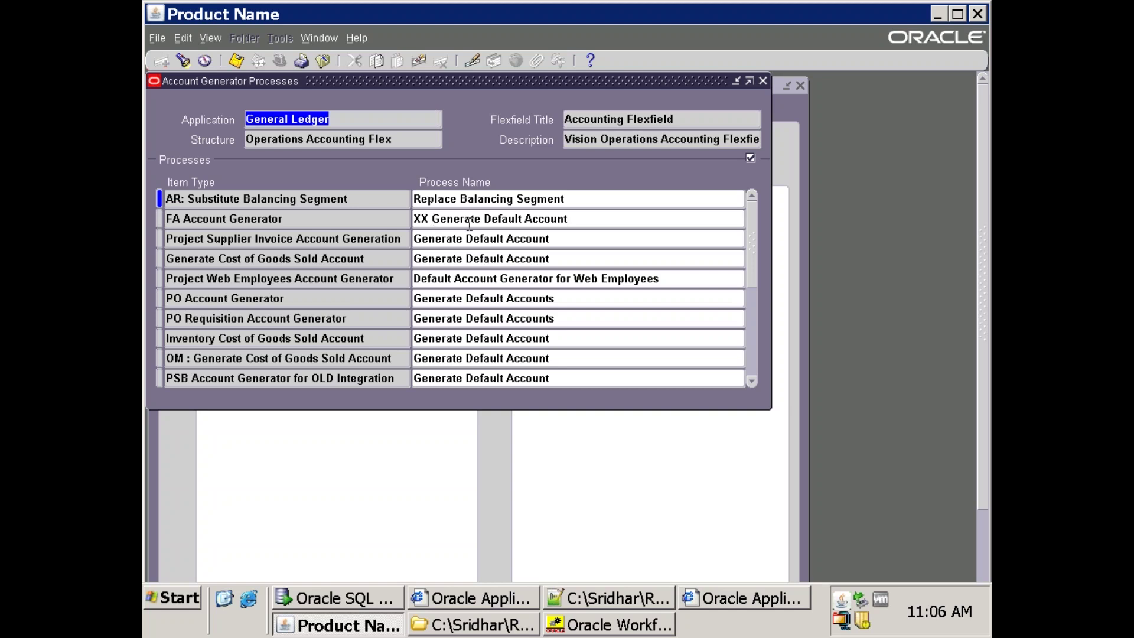
{"action": "key", "text": "Tab"}
{"action": "key", "text": "Tab"}
{"action": "left_click", "coordinate": [371, 123]}
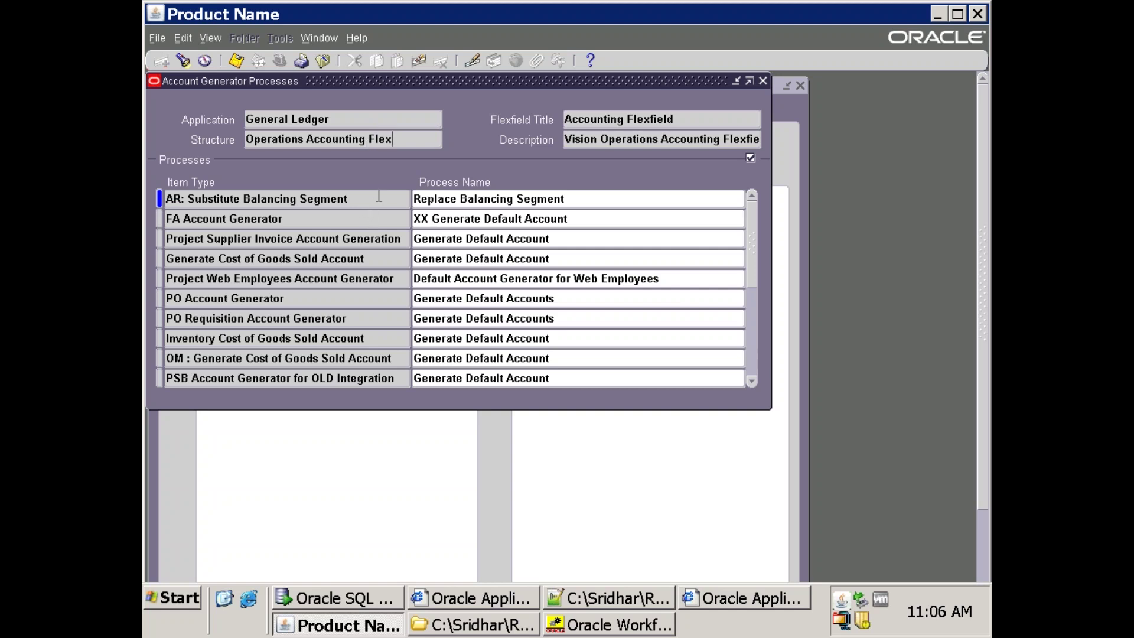
Query the processes for item types matching %Invoice% to find Generate Default Account.
{"action": "key", "text": "Tab"}
{"action": "key", "text": "F11"}
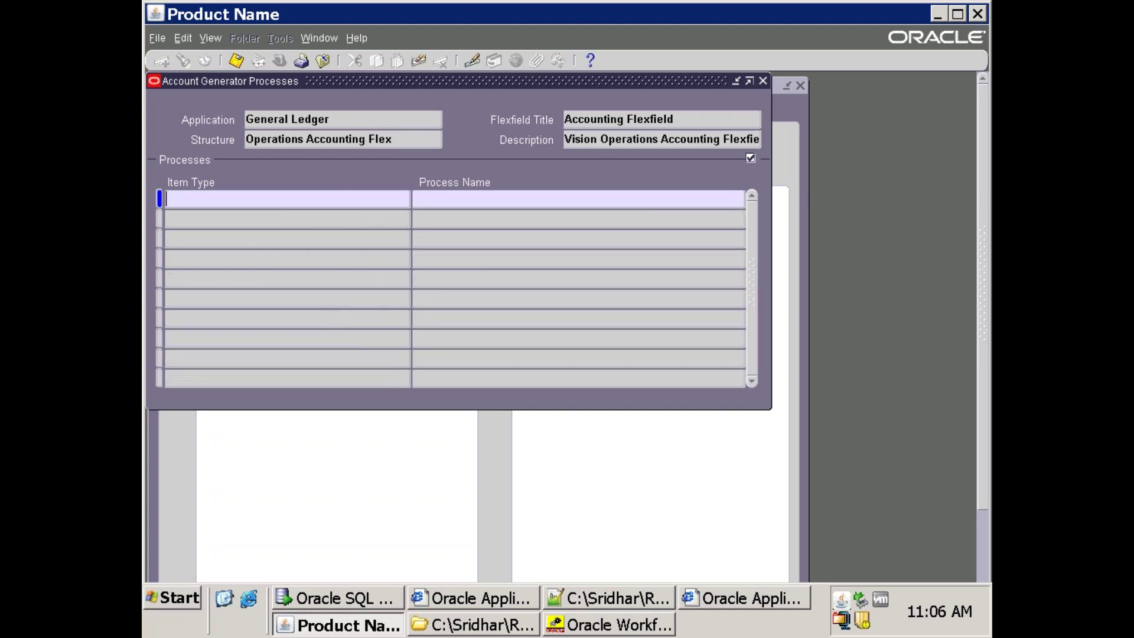
{"action": "type", "text": "%Invoice%"}
{"action": "key", "text": "ctrl+F11"}
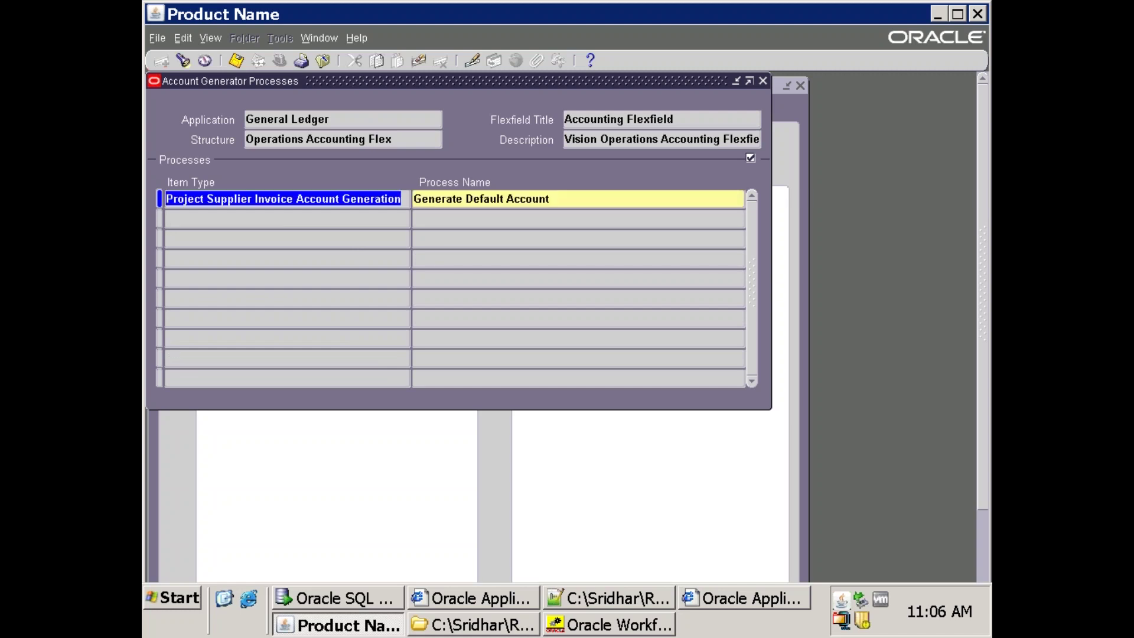
{"action": "left_click", "coordinate": [281, 199]}
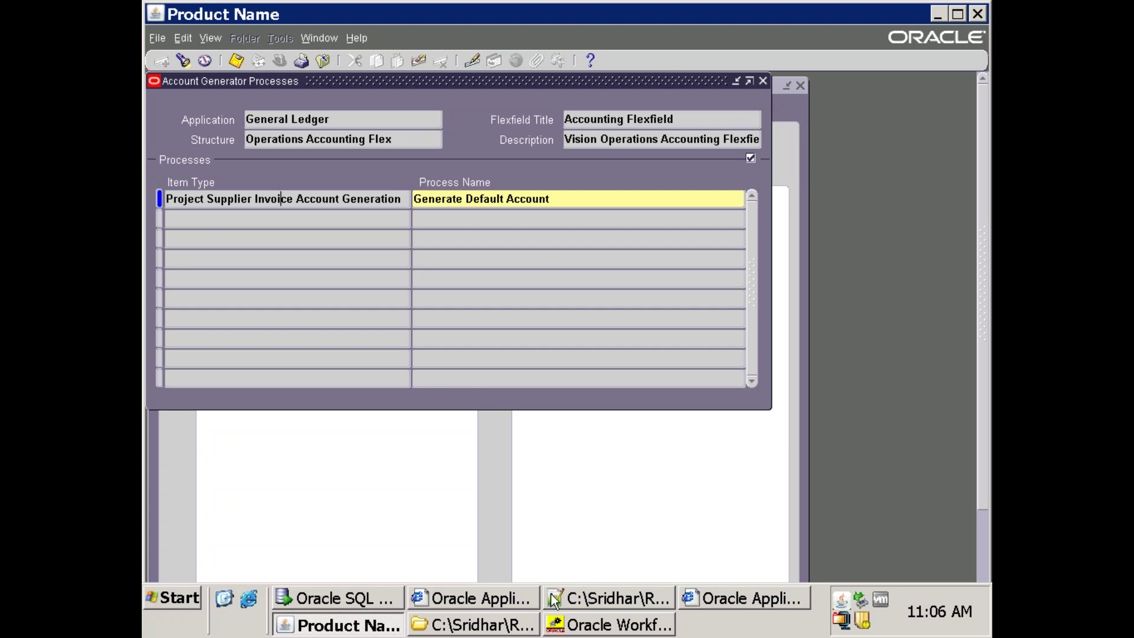
{"action": "left_click", "coordinate": [387, 597]}
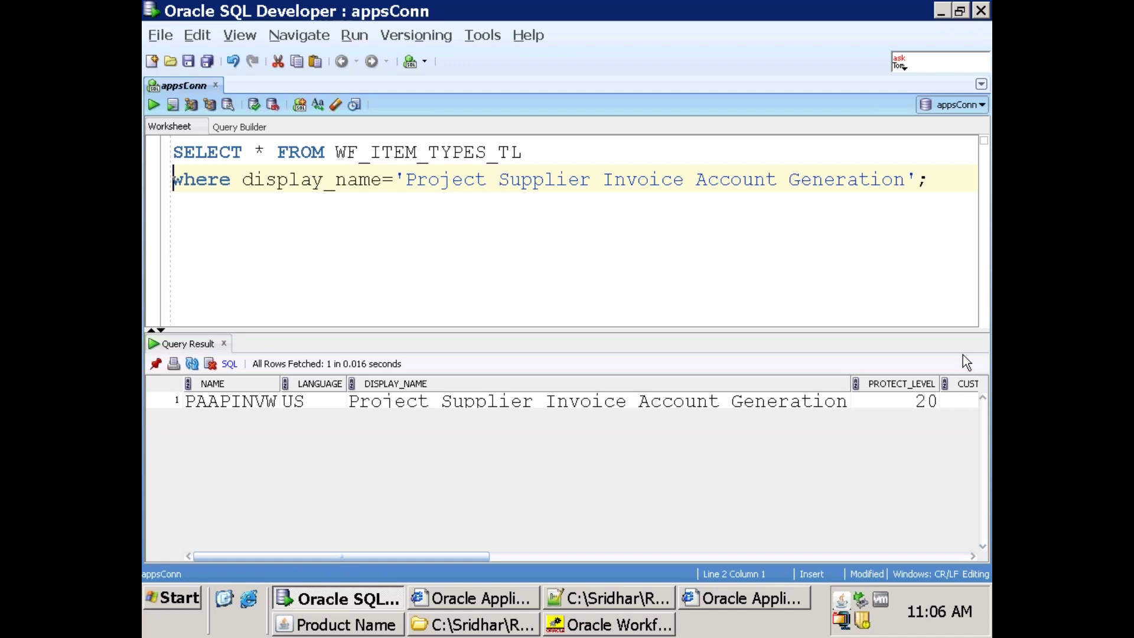
Note PAAPINVW as Project Supplier Invoice Account Generation's internal name, then return to Workflow Builder.
{"action": "left_click", "coordinate": [201, 405]}
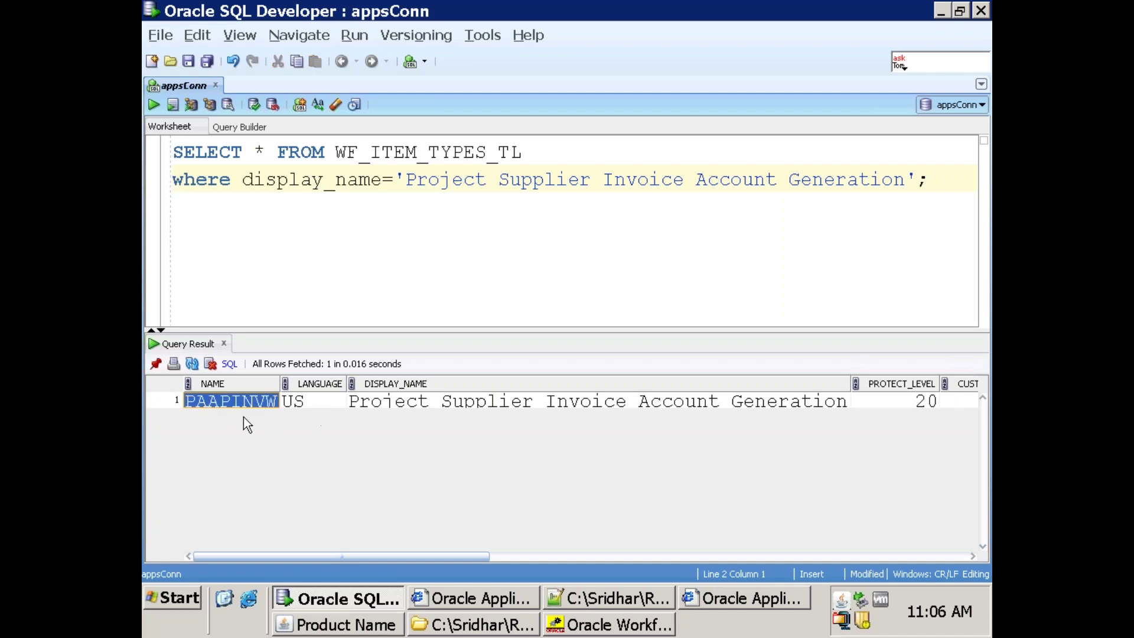
{"action": "left_click", "coordinate": [423, 405]}
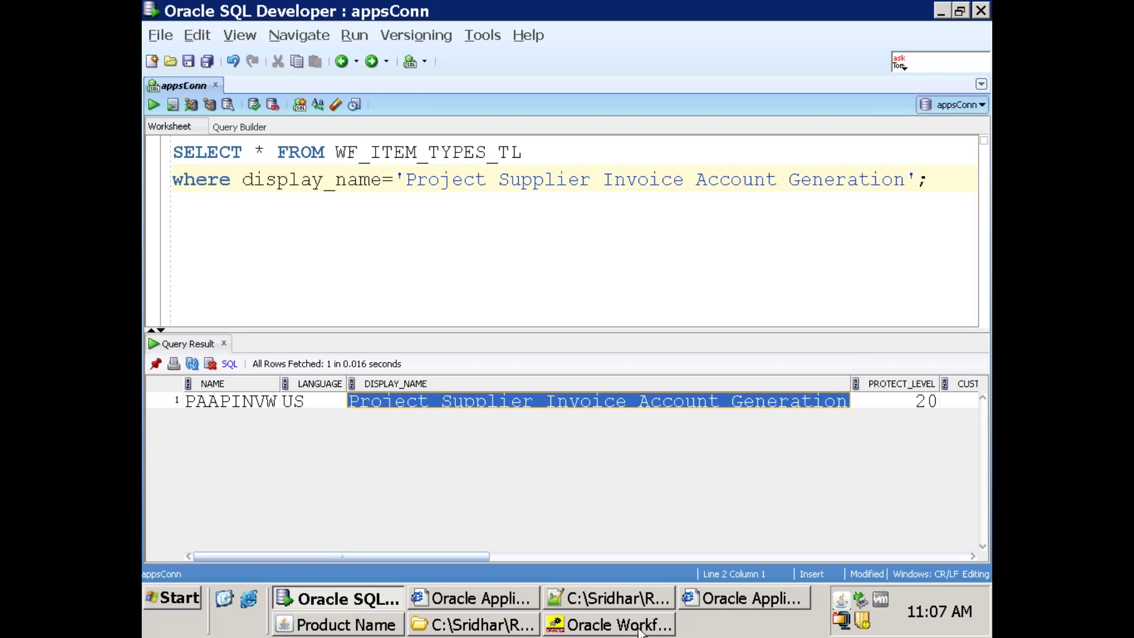
{"action": "left_click", "coordinate": [641, 627]}
{"action": "left_click", "coordinate": [159, 33]}
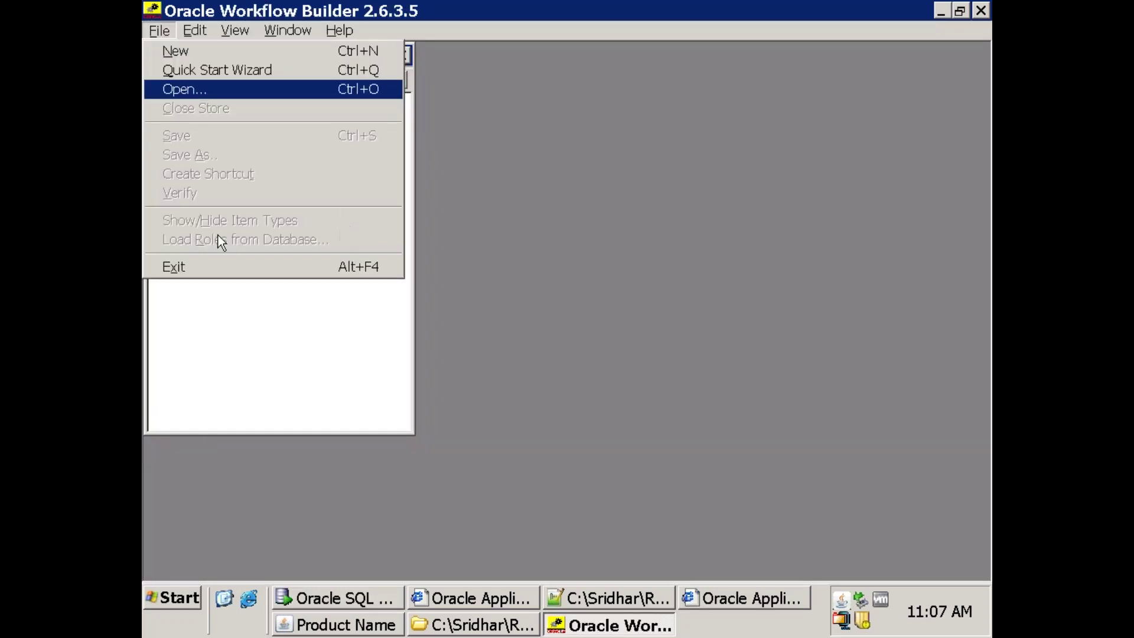
Open a workflow from the database, logging in as apps with its password on connect string vis.
{"action": "key", "text": "Return"}
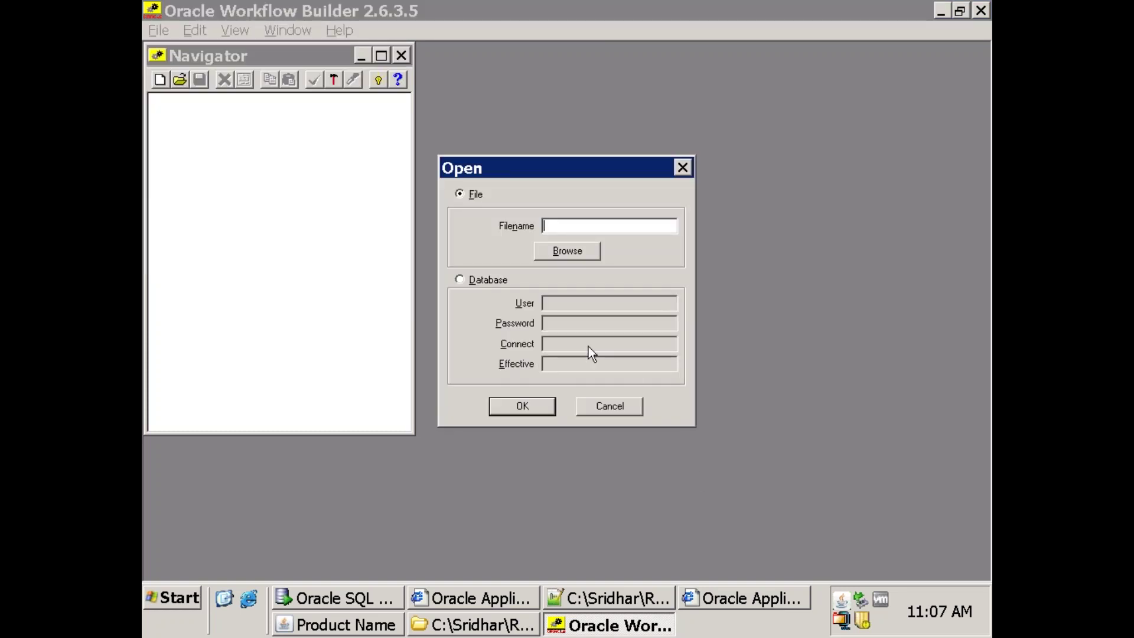
{"action": "left_click", "coordinate": [486, 284]}
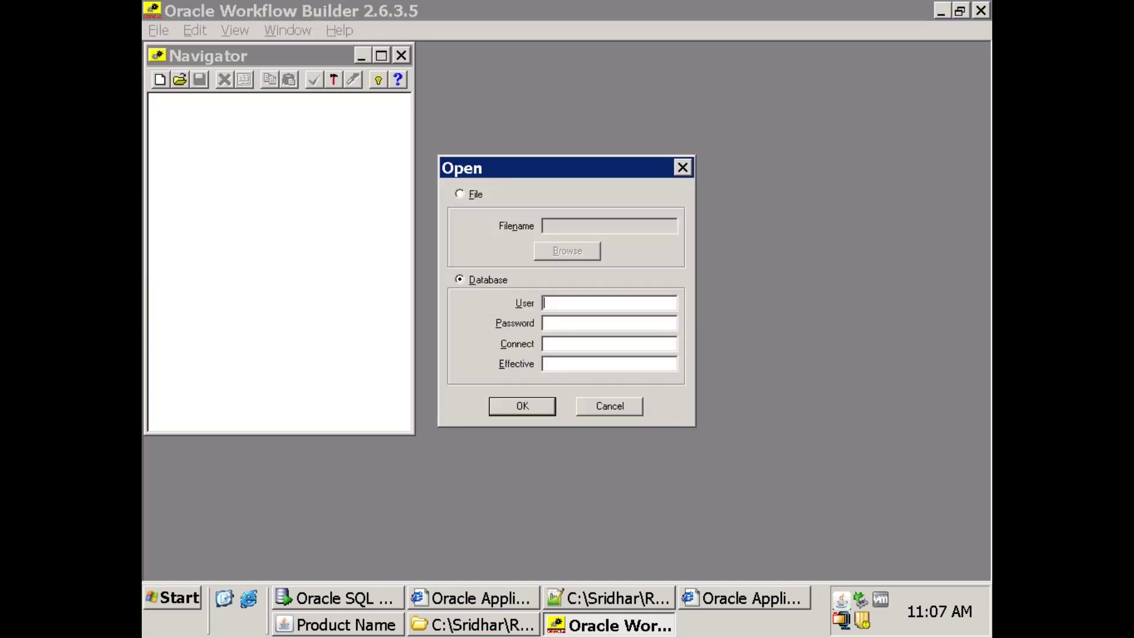
{"action": "type", "text": "apps"}
{"action": "key", "text": "shift+Home"}
{"action": "key", "text": "End"}
{"action": "key", "text": "Tab"}
{"action": "type", "text": "apps"}
{"action": "key", "text": "Tab"}
{"action": "type", "text": "vis"}
{"action": "key", "text": "Return"}
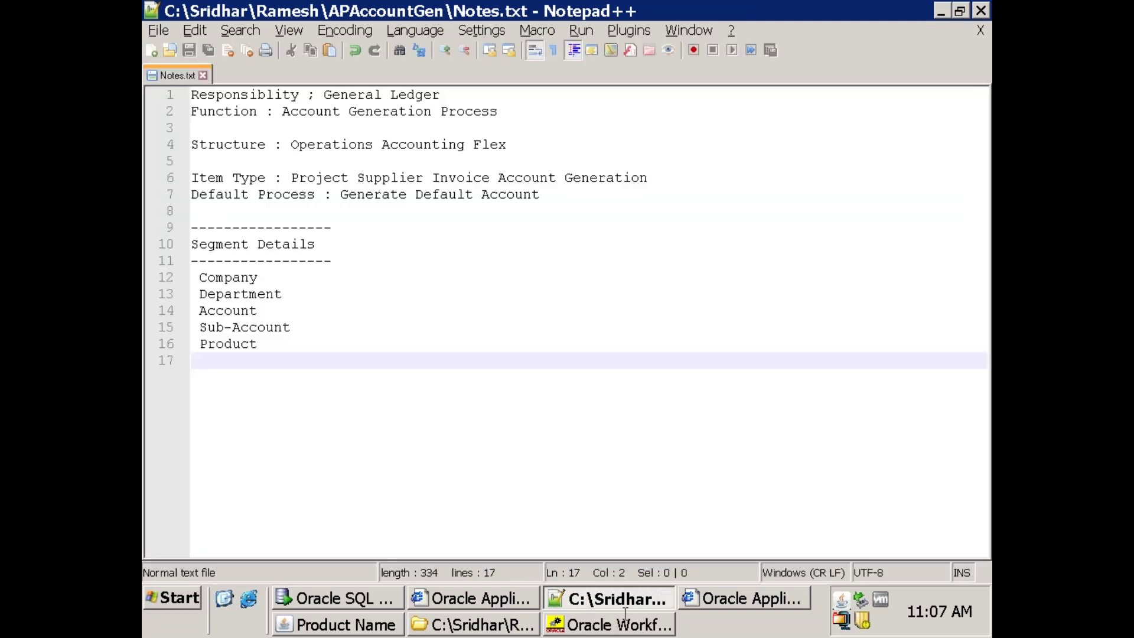
{"action": "left_click", "coordinate": [646, 627]}
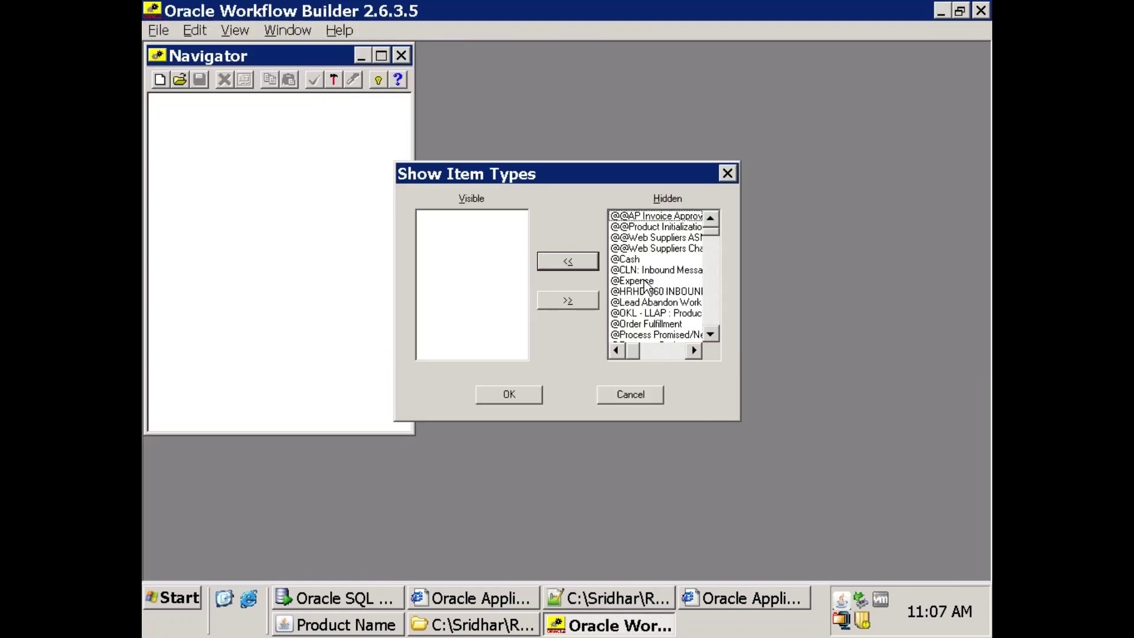
Locate Project Supplier Invoice Account Generation in the Hidden item types list.
{"action": "left_click", "coordinate": [646, 281]}
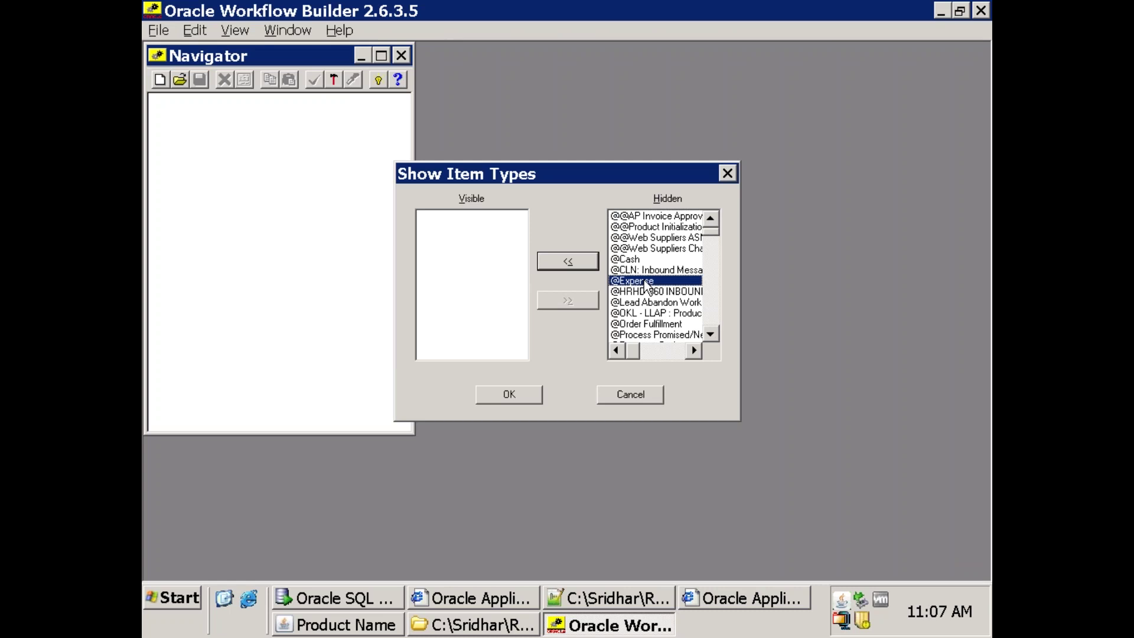
{"action": "type", "text": "pr"}
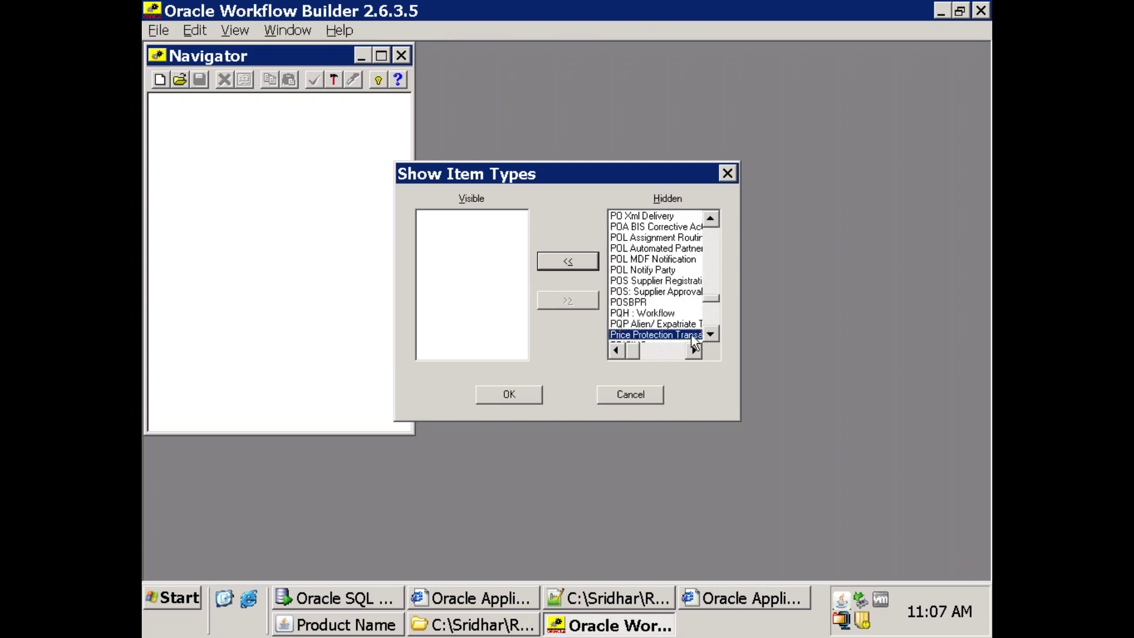
{"action": "left_click", "coordinate": [709, 334]}
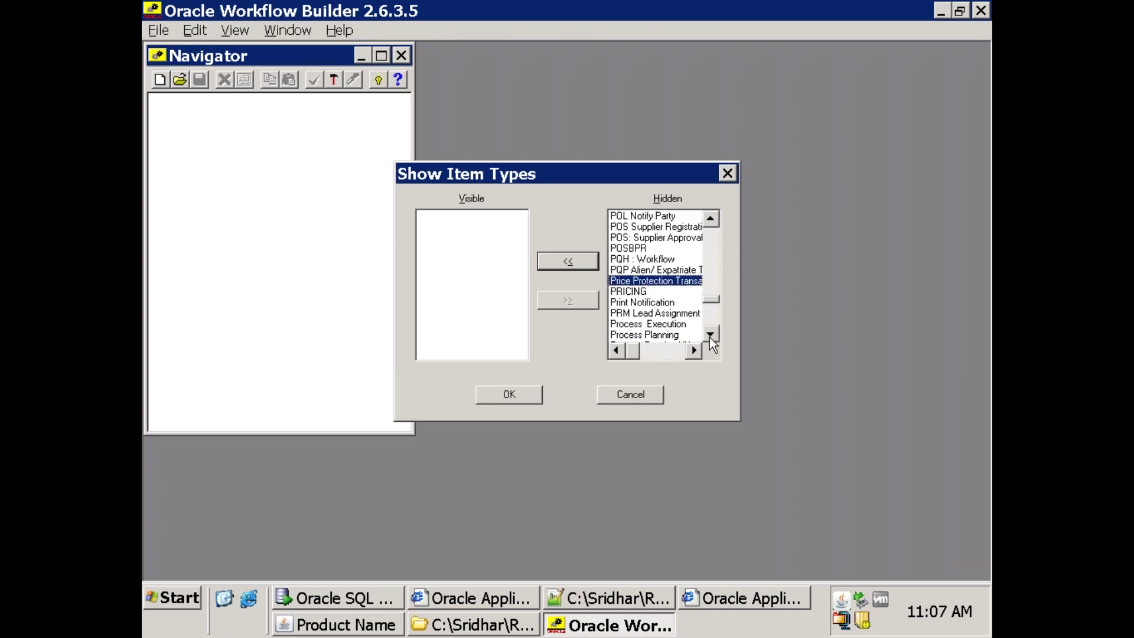
{"action": "left_click", "coordinate": [710, 335]}
{"action": "left_click", "coordinate": [709, 335]}
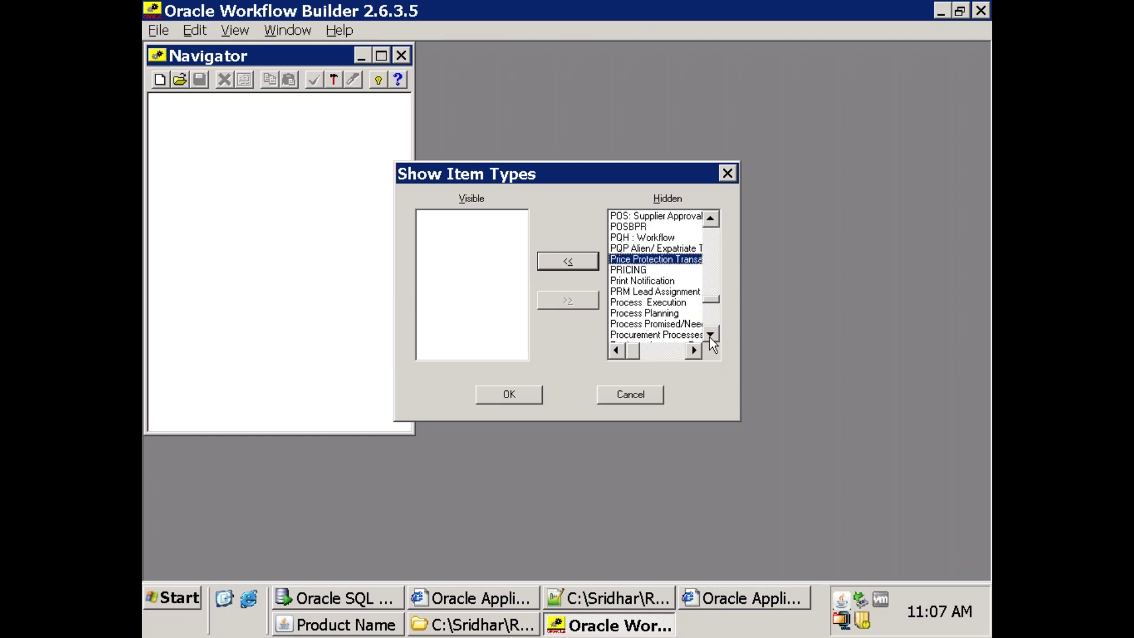
{"action": "left_click", "coordinate": [709, 334]}
{"action": "left_click", "coordinate": [710, 335]}
{"action": "left_click", "coordinate": [709, 334]}
{"action": "left_click_drag", "start_coordinate": [709, 334], "coordinate": [710, 335]}
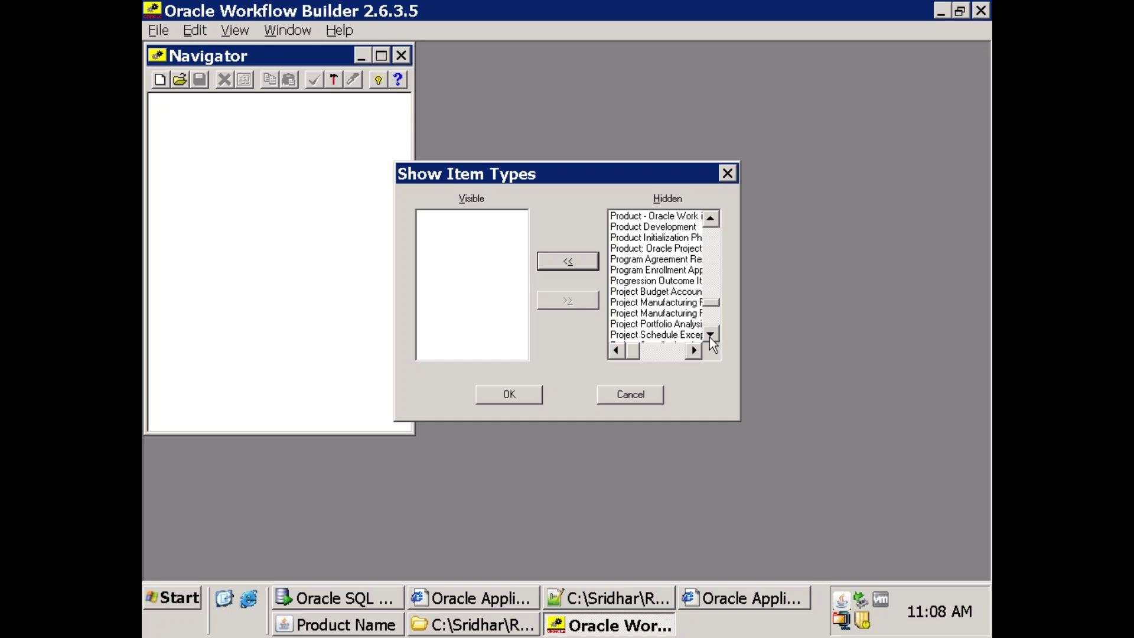
{"action": "left_click", "coordinate": [709, 336]}
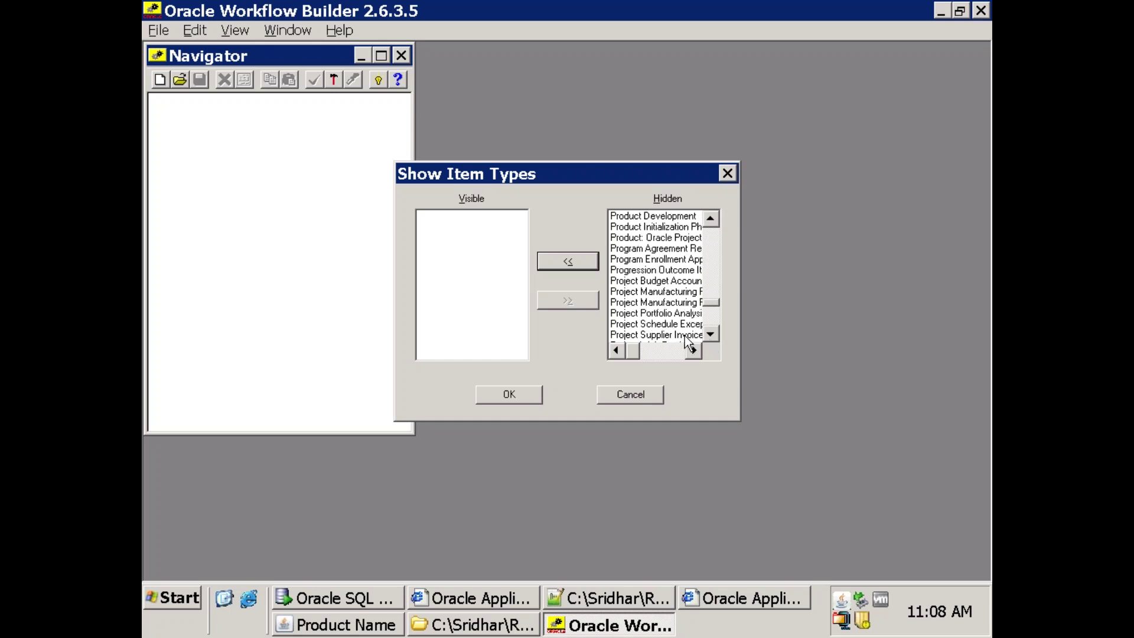
Move Project Supplier Invoice Account Generation to Visible and load it.
{"action": "left_click", "coordinate": [685, 335]}
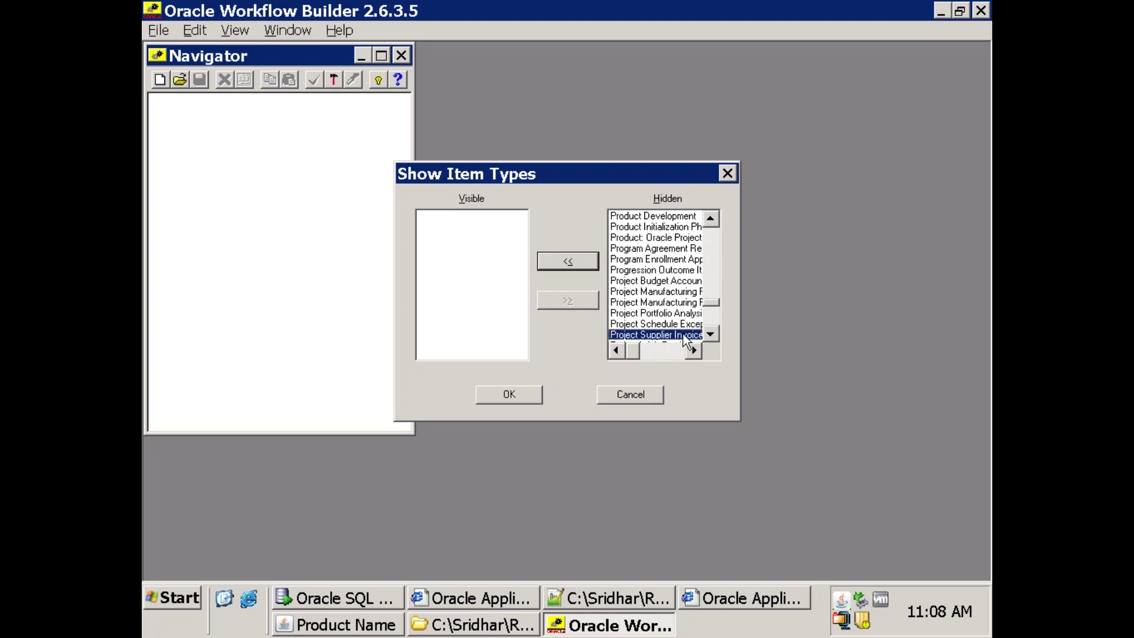
{"action": "left_click", "coordinate": [577, 267]}
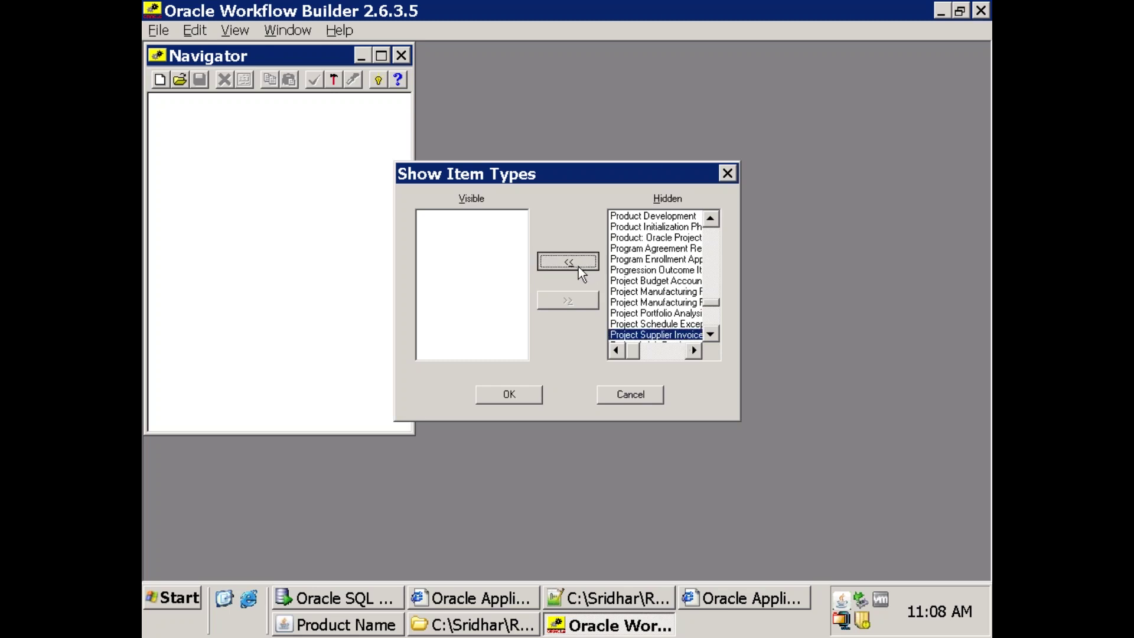
{"action": "left_click", "coordinate": [509, 396]}
{"action": "left_click", "coordinate": [508, 396]}
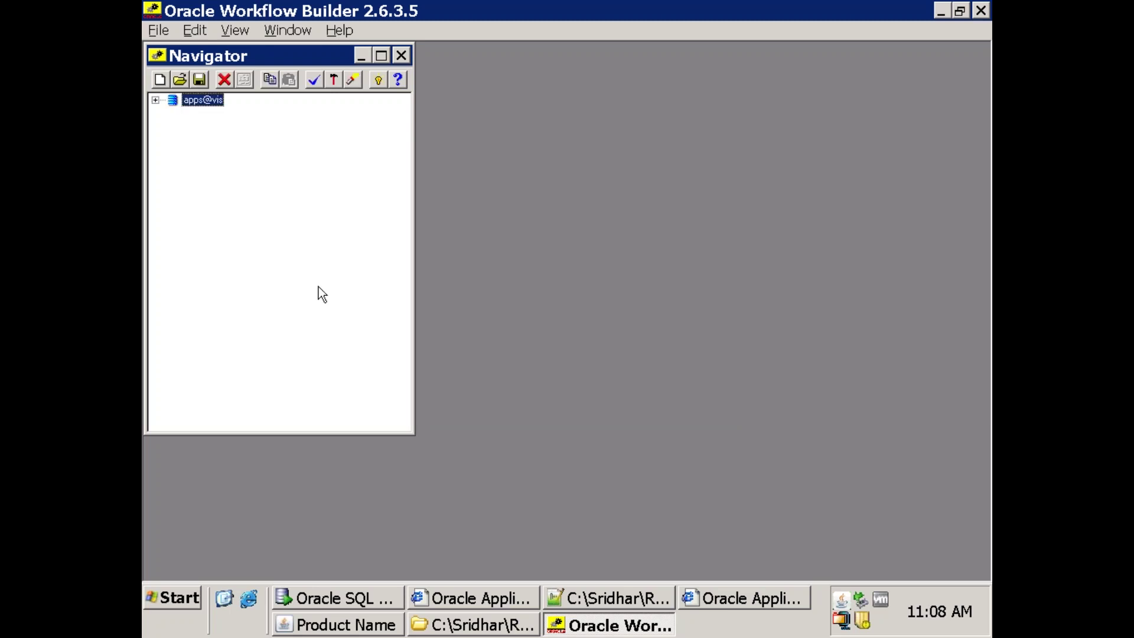
{"action": "left_click", "coordinate": [154, 31]}
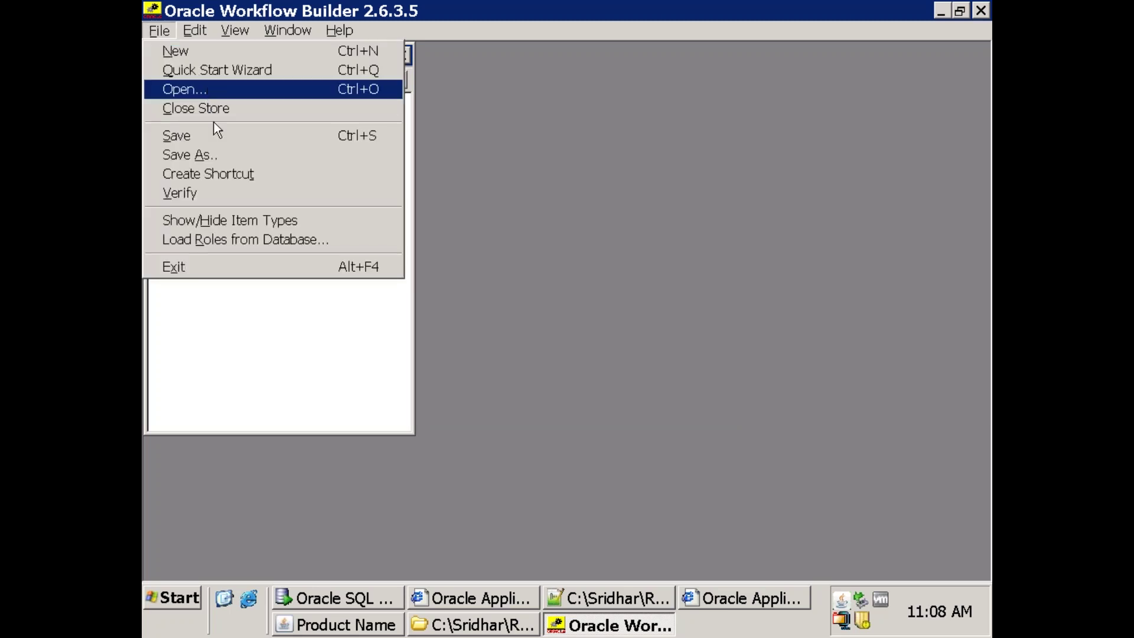
{"action": "left_click", "coordinate": [212, 156]}
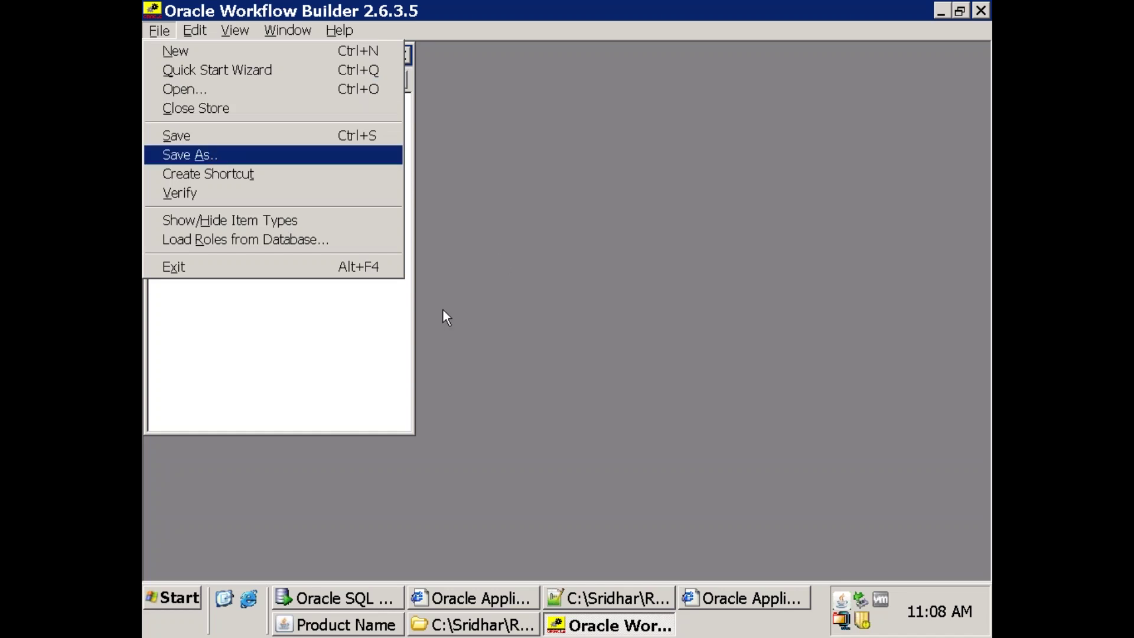
{"action": "left_click", "coordinate": [583, 253]}
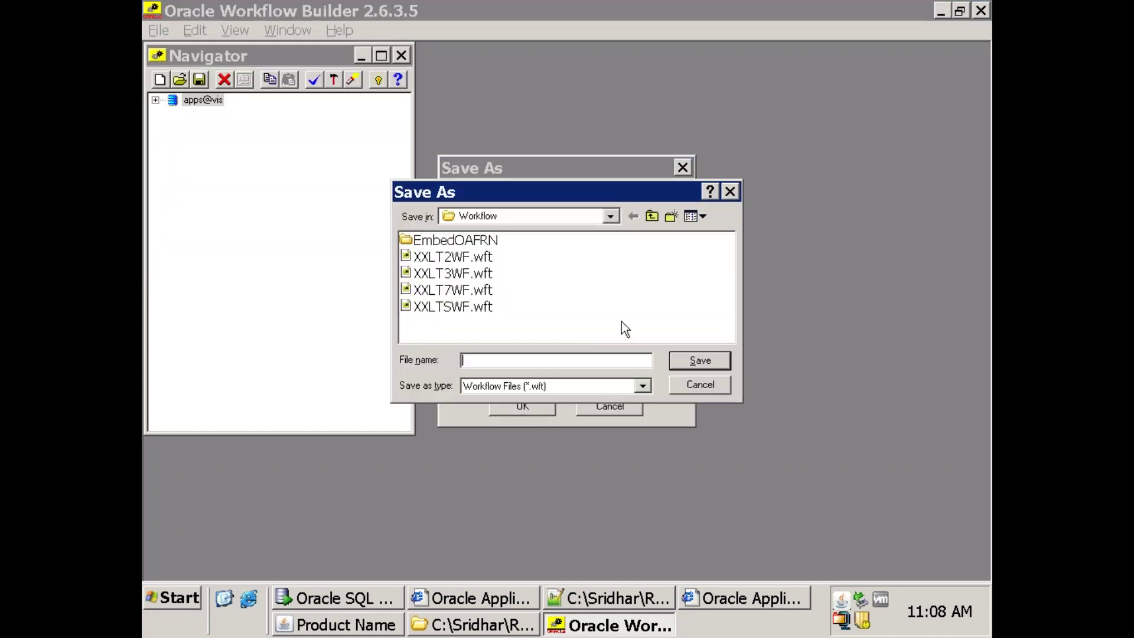
{"action": "left_click", "coordinate": [473, 624]}
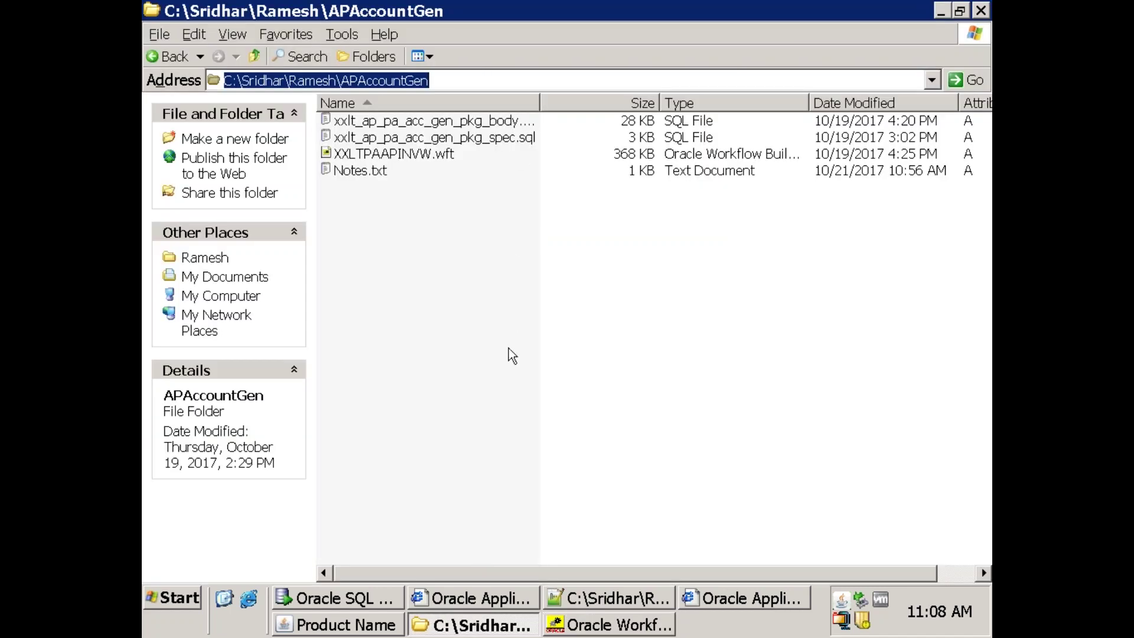
{"action": "key", "text": "alt+Tab"}
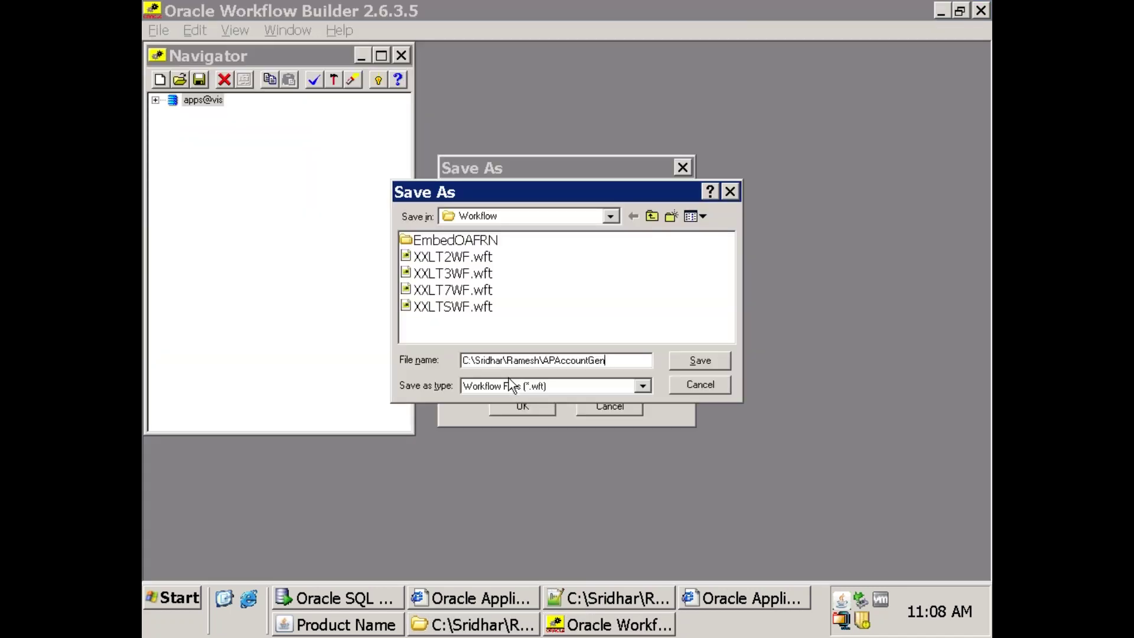
{"action": "key", "text": "Return"}
{"action": "type", "text": "XX"}
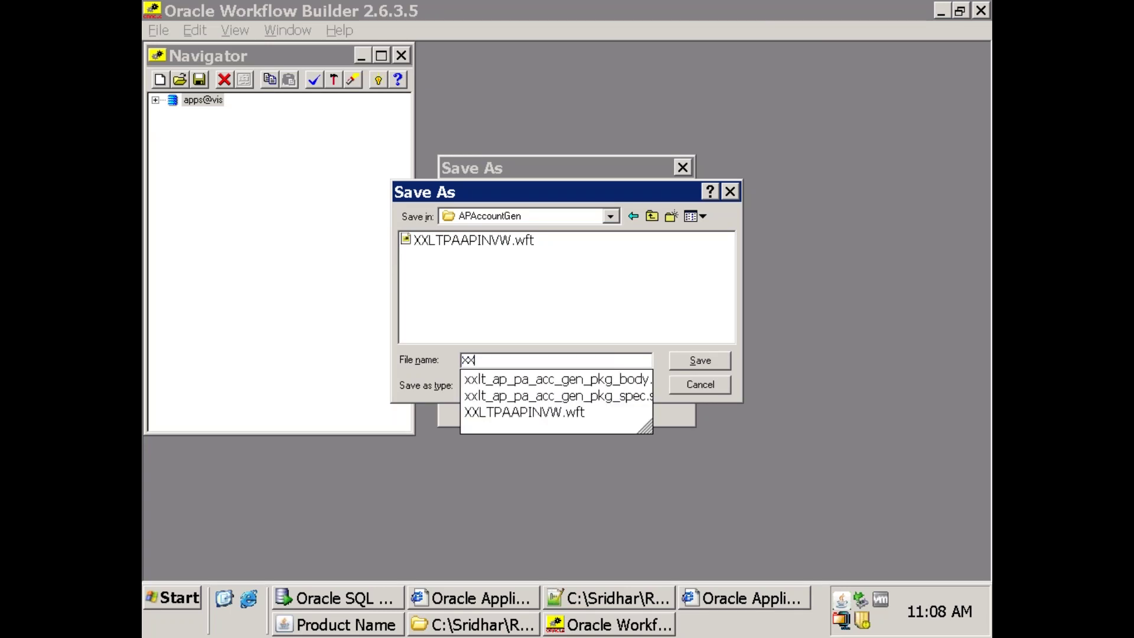
{"action": "key", "text": "BackSpace"}
{"action": "key", "text": "BackSpace"}
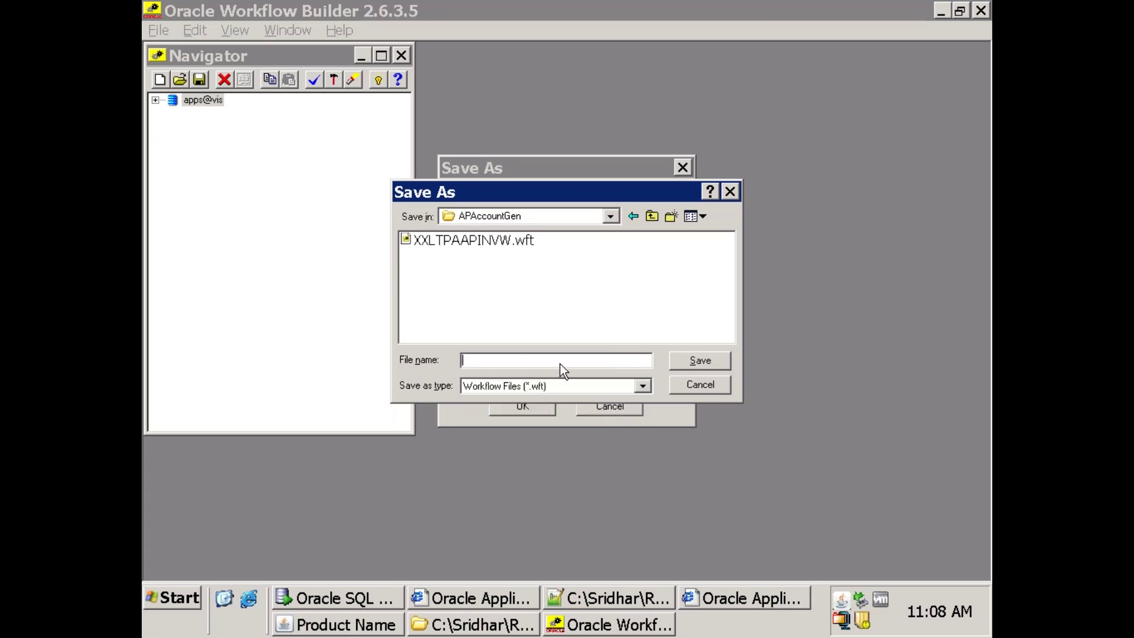
{"action": "type", "text": "PAAPINVW_SEEDED"}
{"action": "key", "text": "Return"}
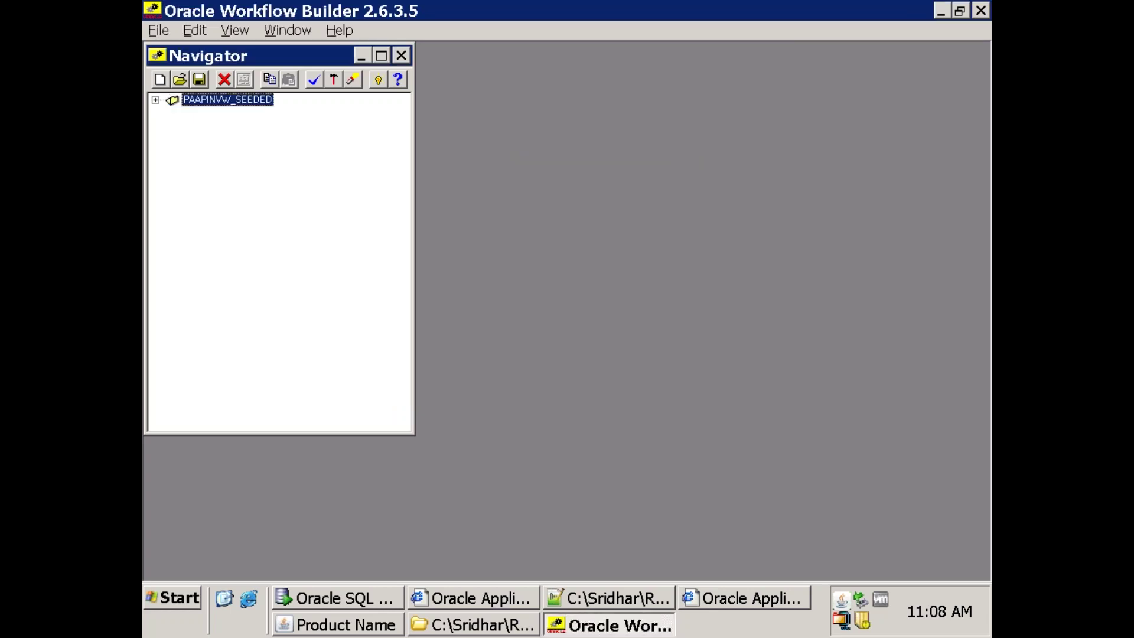
Expand the navigator tree down to the item type's Processes branch.
{"action": "key", "text": "Right"}
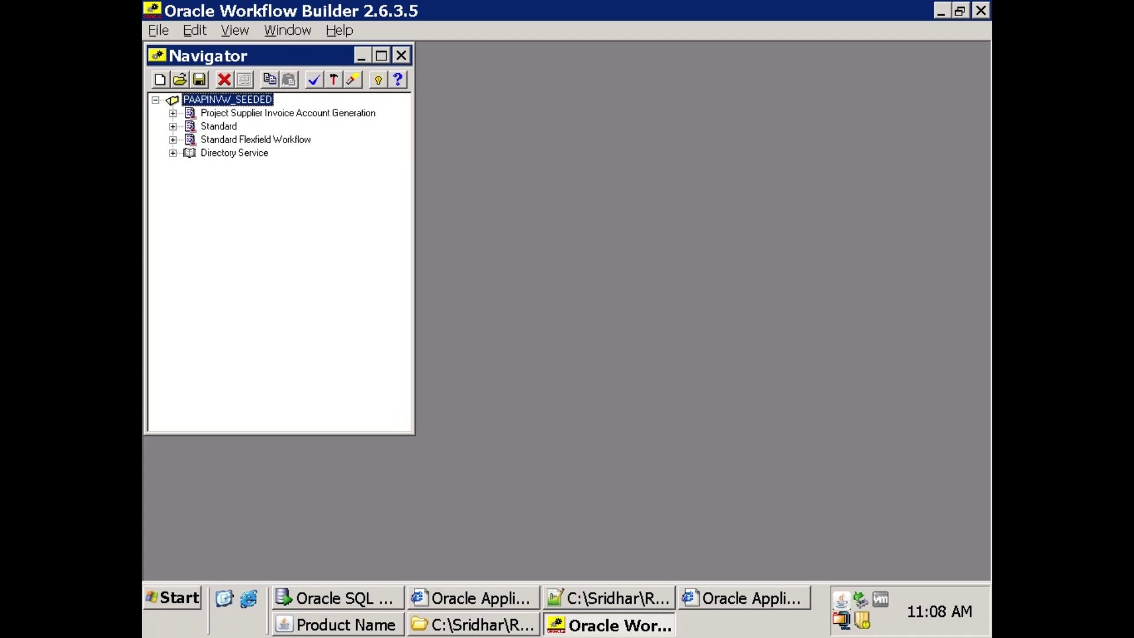
{"action": "key", "text": "Down"}
{"action": "key", "text": "Right"}
{"action": "key", "text": "Down"}
{"action": "key", "text": "Down"}
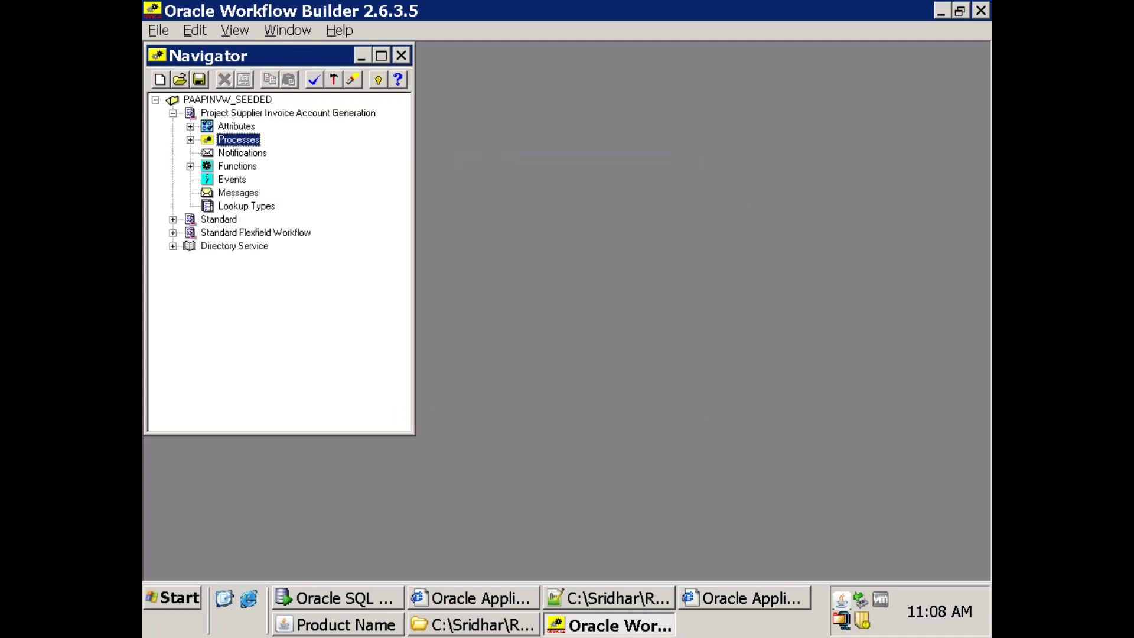
{"action": "key", "text": "Right"}
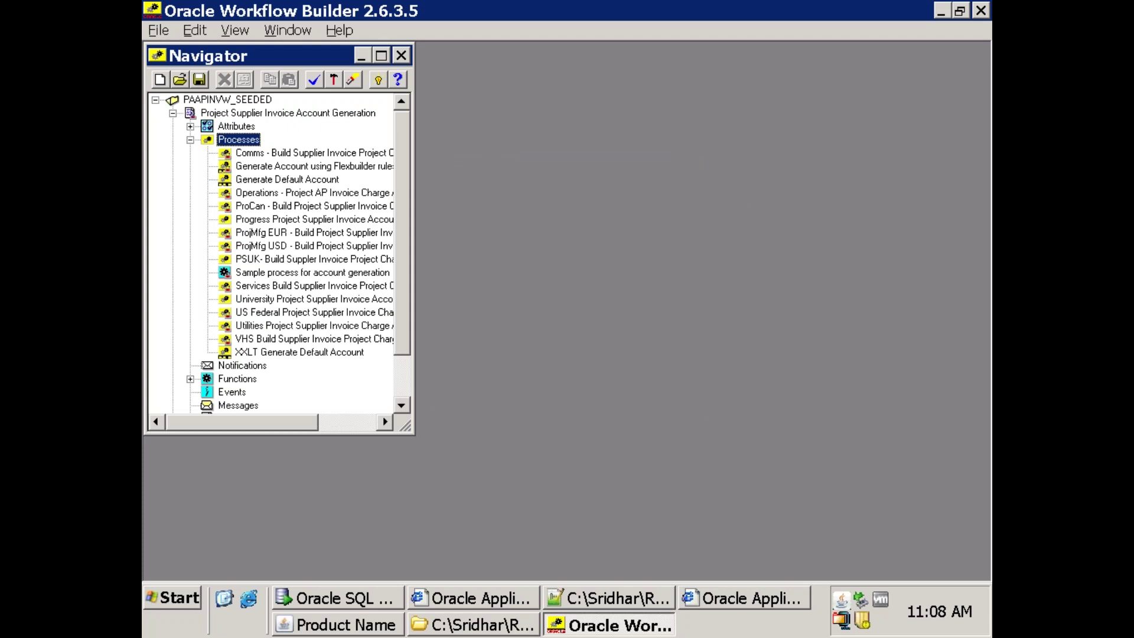
Paste a copy of Generate Default Account and prefix its internal name with XXR.
{"action": "left_click", "coordinate": [258, 181]}
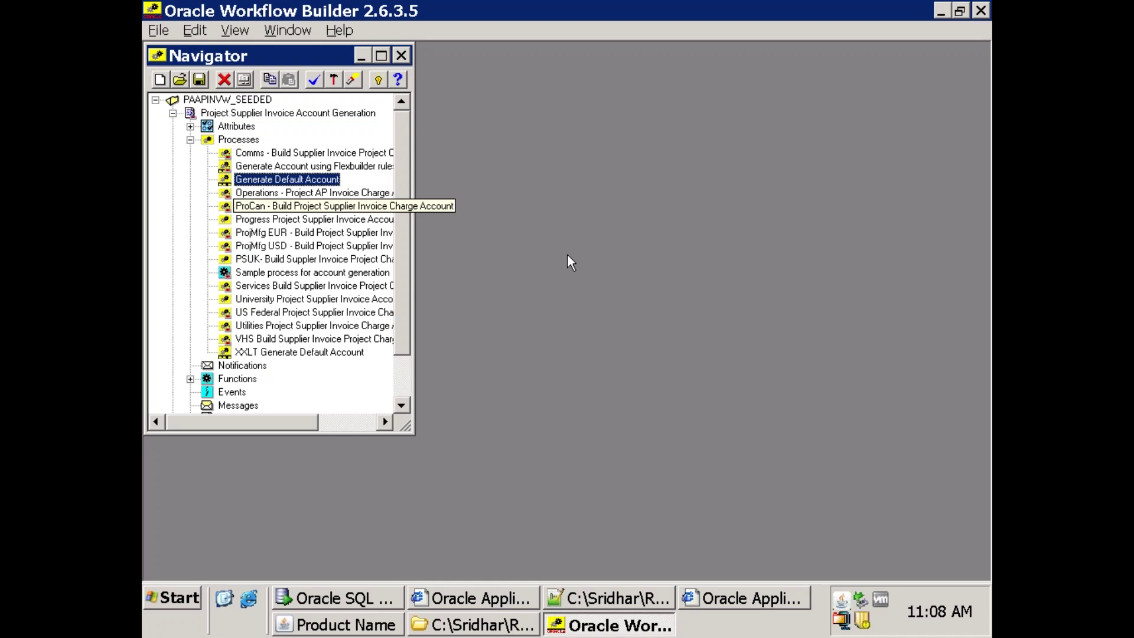
{"action": "key", "text": "Return"}
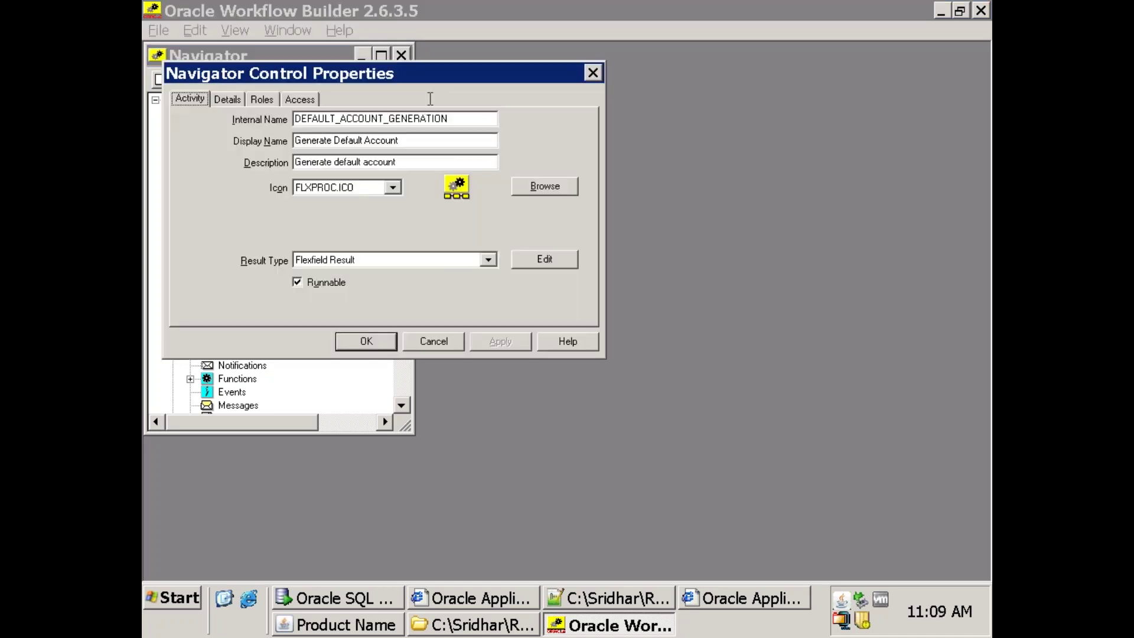
{"action": "left_click_drag", "start_coordinate": [435, 84], "coordinate": [624, 202]}
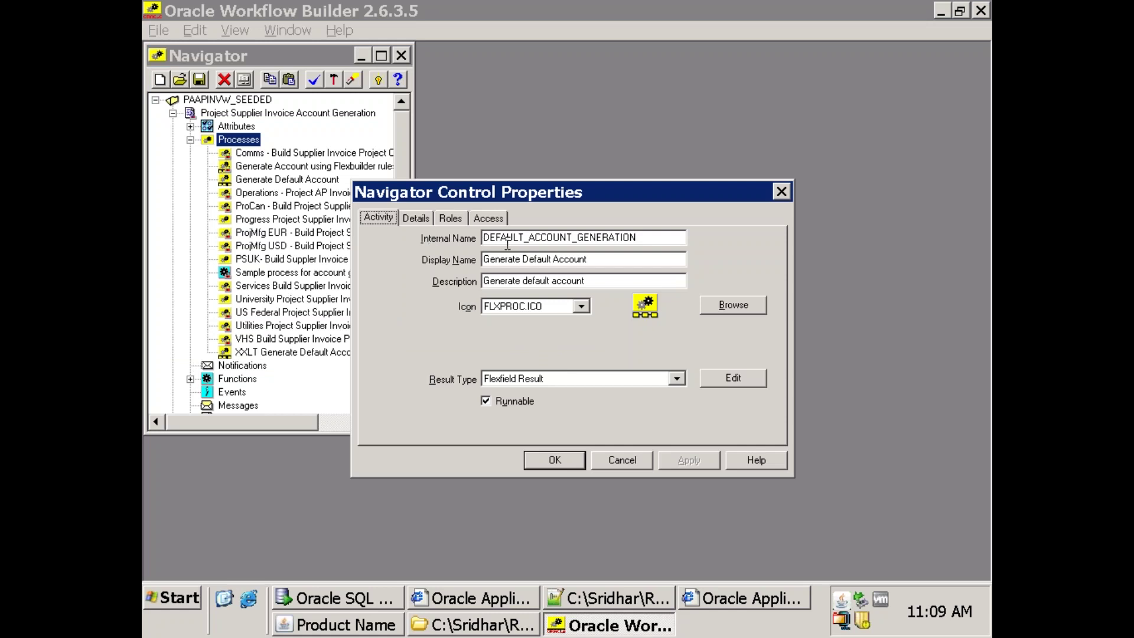
{"action": "left_click", "coordinate": [656, 239]}
{"action": "key", "text": "Home"}
{"action": "type", "text": "XXR"}
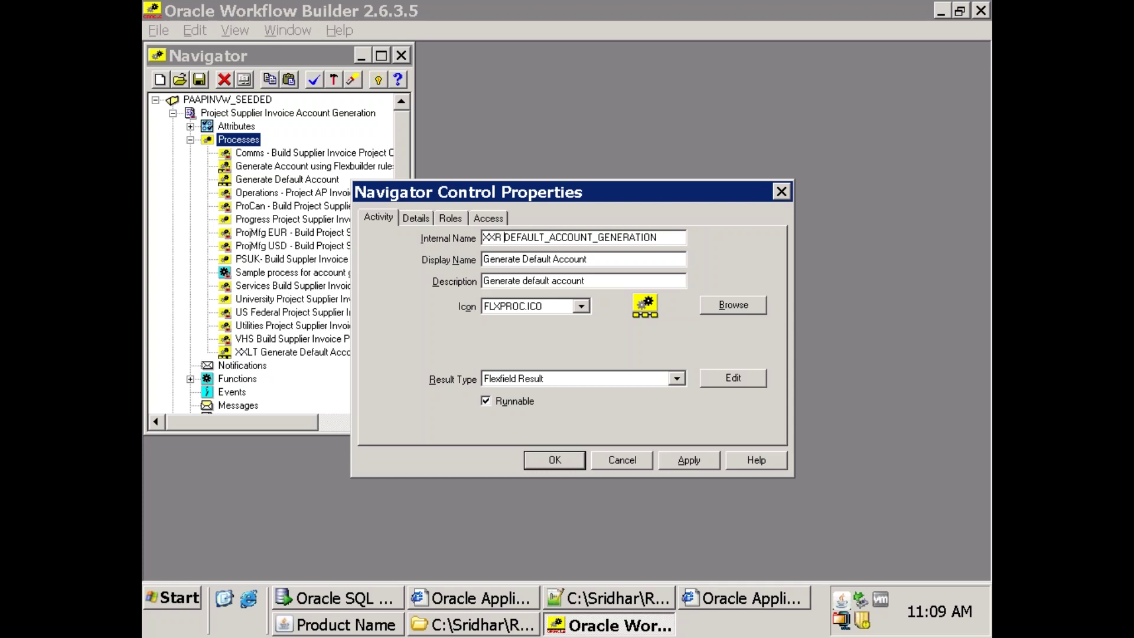
Prefix the display name with XXR, confirm the copy, and open the XXR Generate Default Account diagram.
{"action": "key", "text": "Tab"}
{"action": "key", "text": "Home"}
{"action": "type", "text": "XXR"}
{"action": "key", "text": "Tab"}
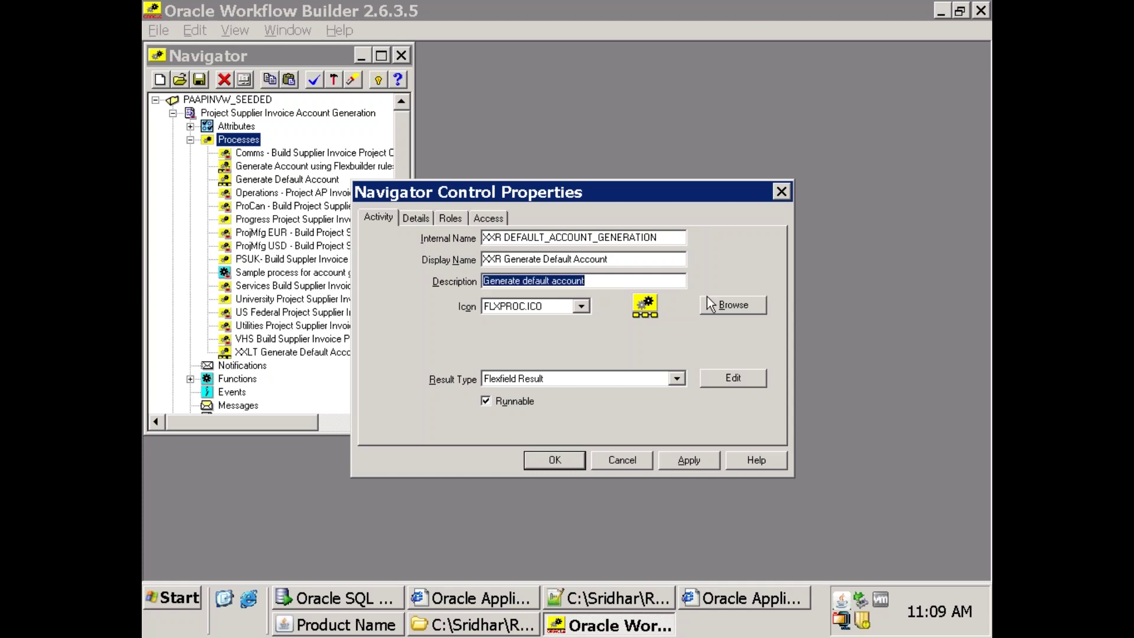
{"action": "key", "text": "Home"}
{"action": "type", "text": "XXR"}
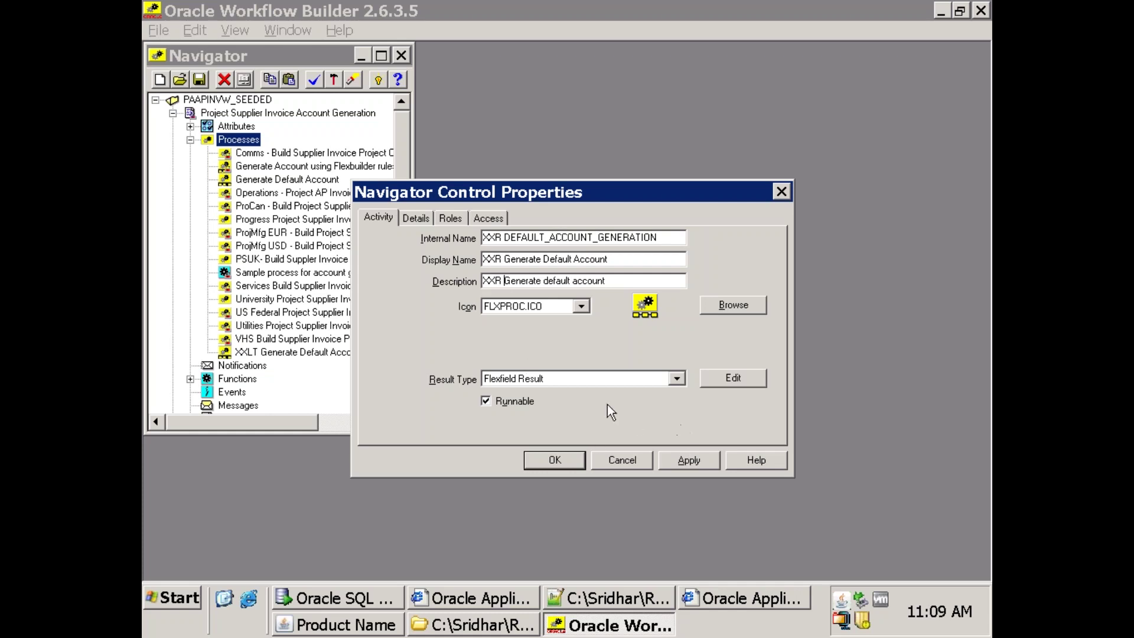
{"action": "left_click", "coordinate": [573, 461]}
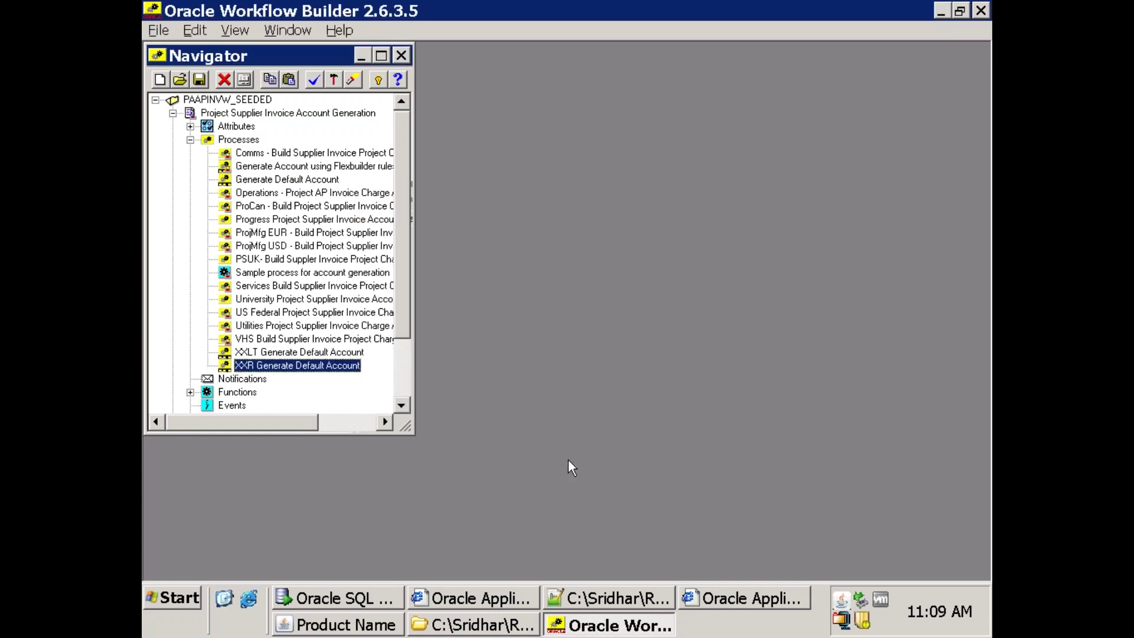
{"action": "double_click", "coordinate": [230, 366]}
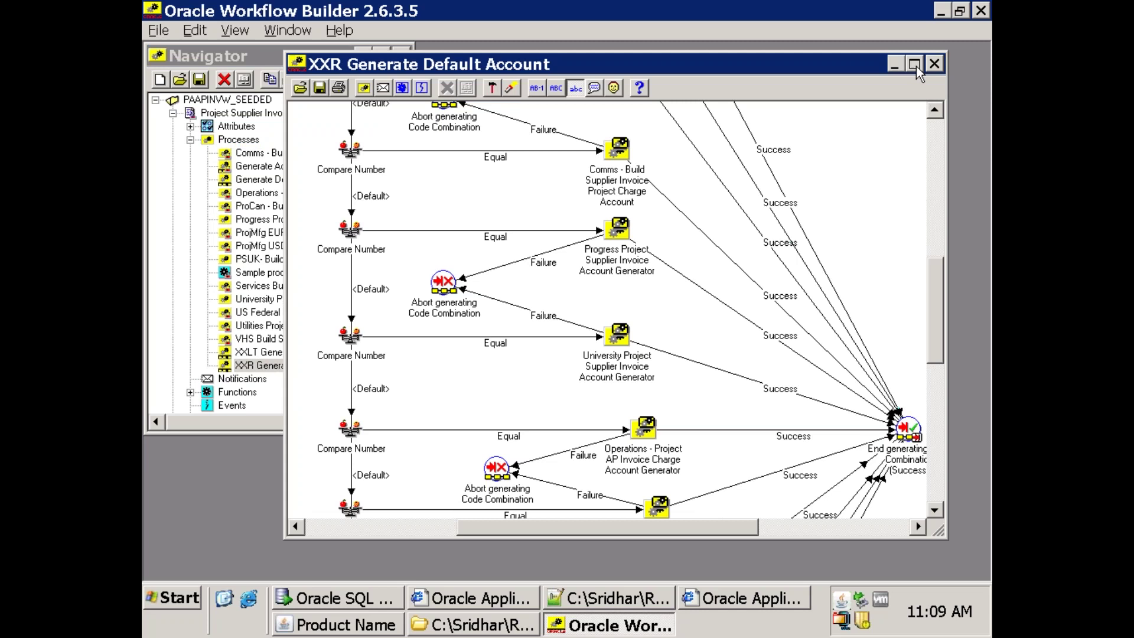
{"action": "left_click", "coordinate": [618, 600]}
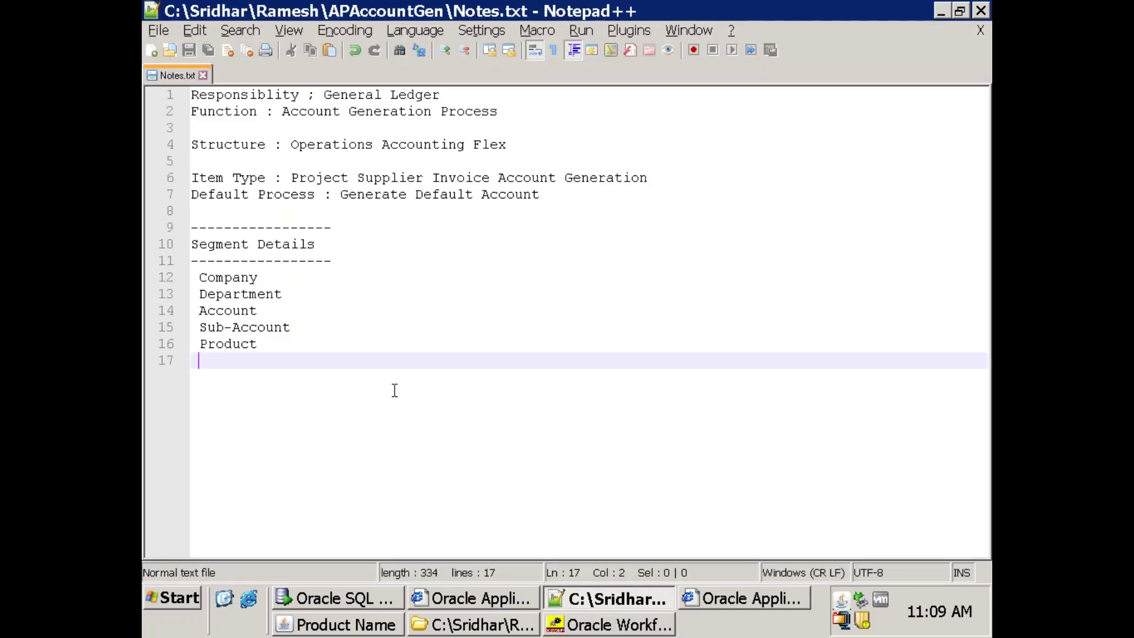
Add a line 'Start ENd' to Notes.txt, save, and return to Workflow Builder.
{"action": "key", "text": "Return"}
{"action": "key", "text": "Return"}
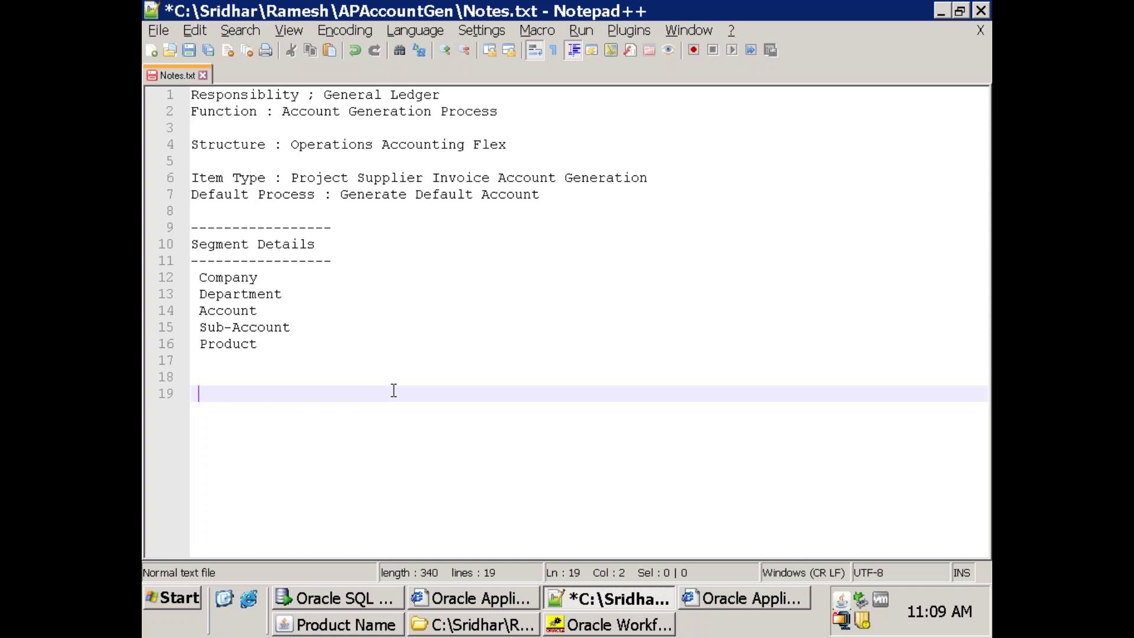
{"action": "type", "text": "Start   "}
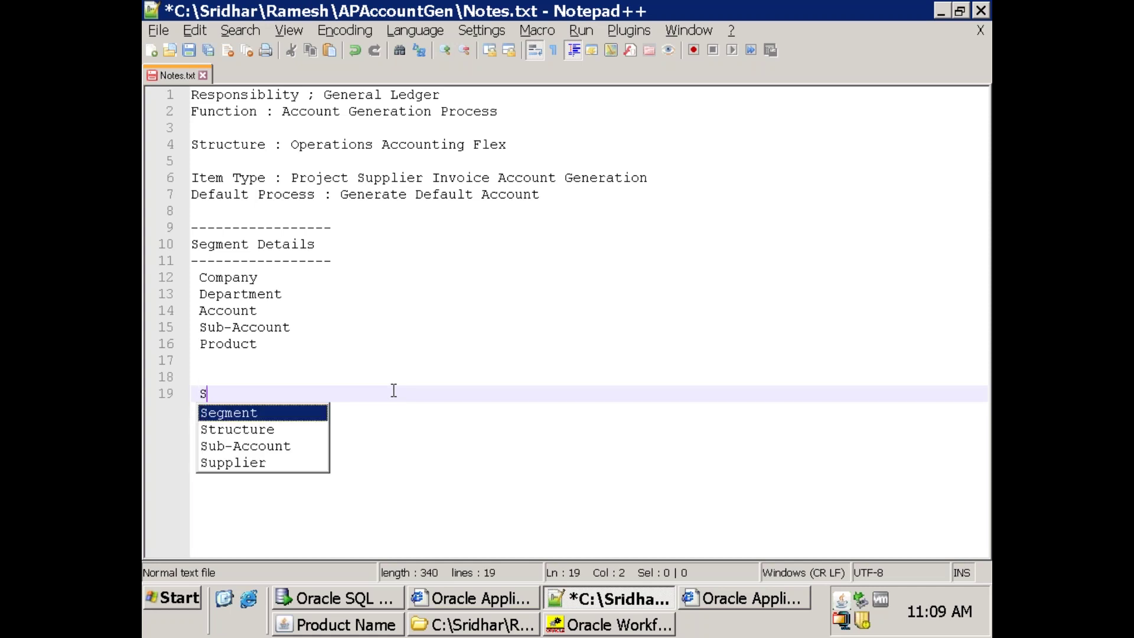
{"action": "type", "text": "      ENd"}
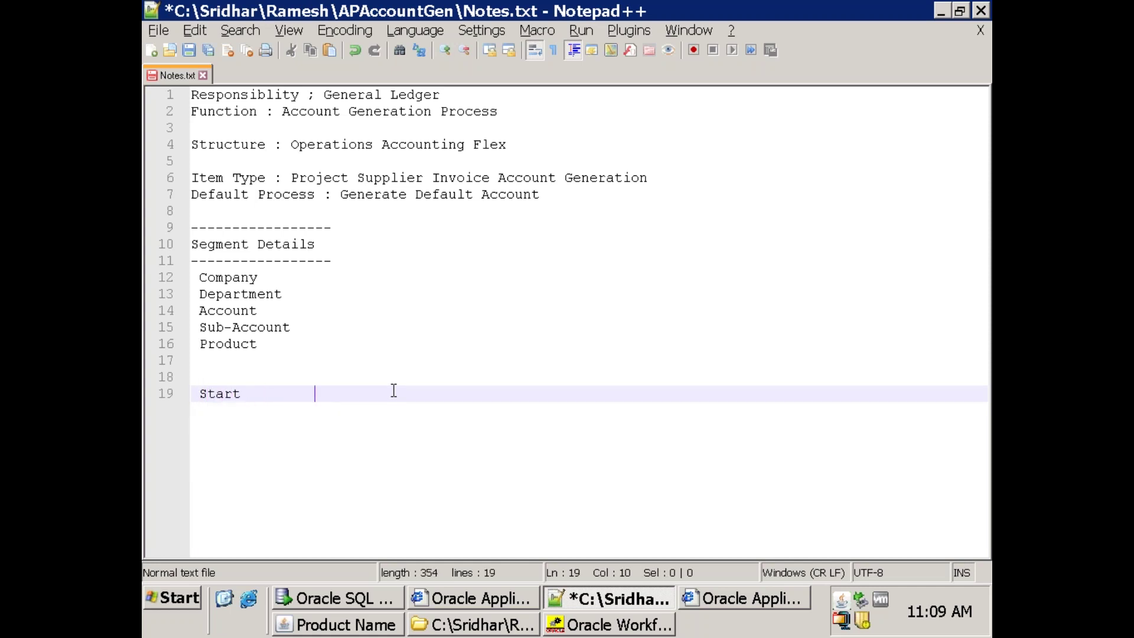
{"action": "key", "text": "ctrl+s"}
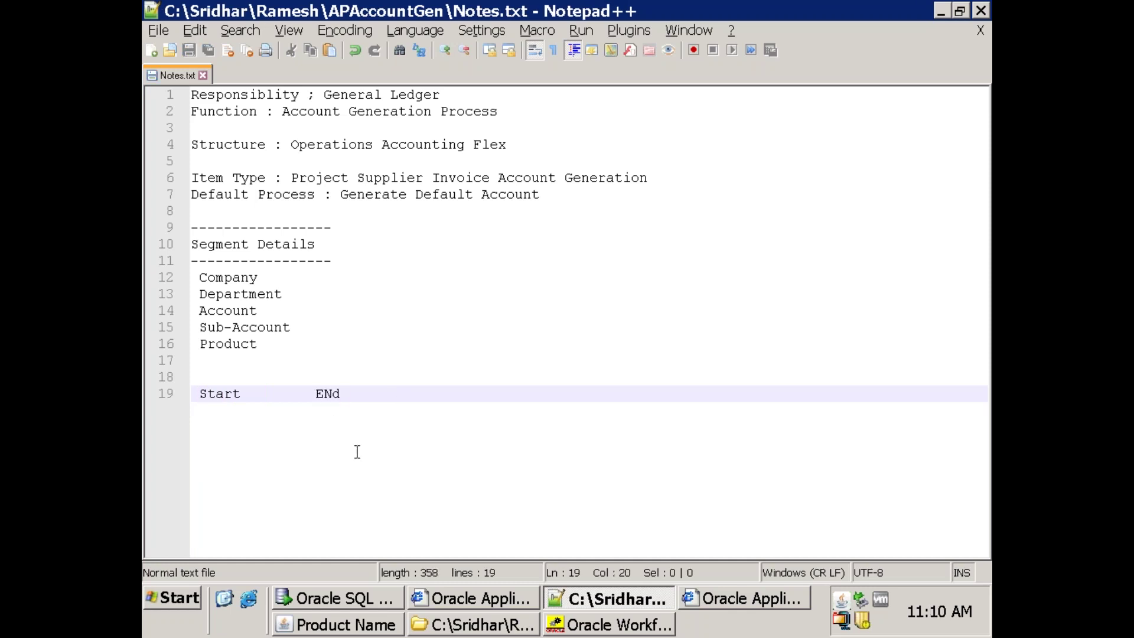
{"action": "key", "text": "alt+Tab"}
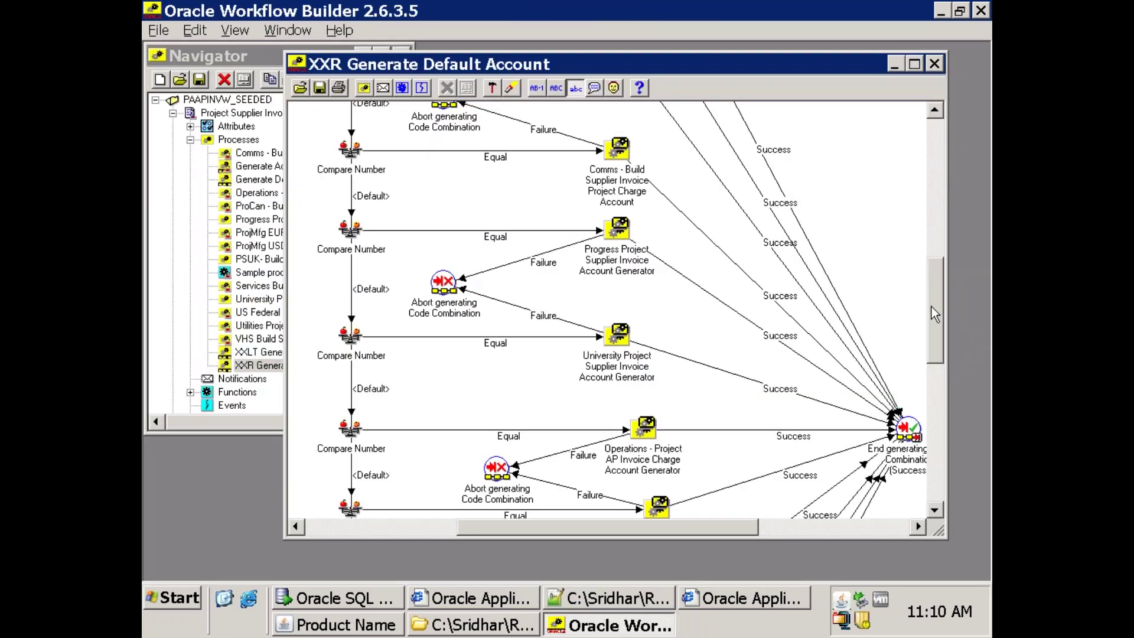
Enlarge the diagram and delete the top three Compare Number nodes.
{"action": "left_click_drag", "start_coordinate": [936, 313], "coordinate": [917, 153]}
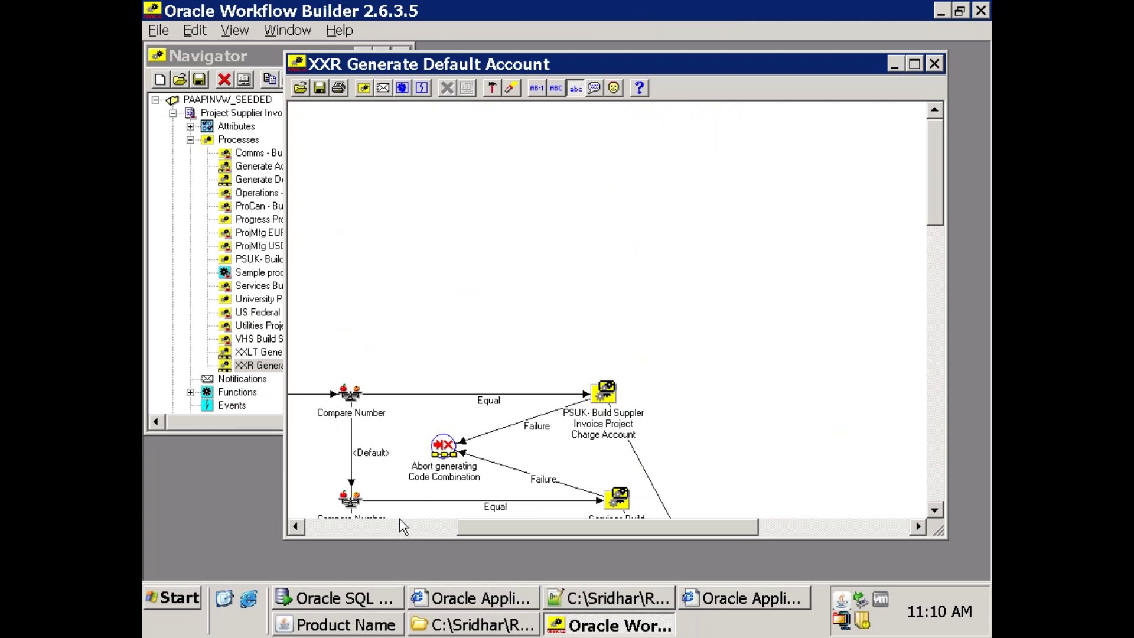
{"action": "double_click", "coordinate": [772, 64]}
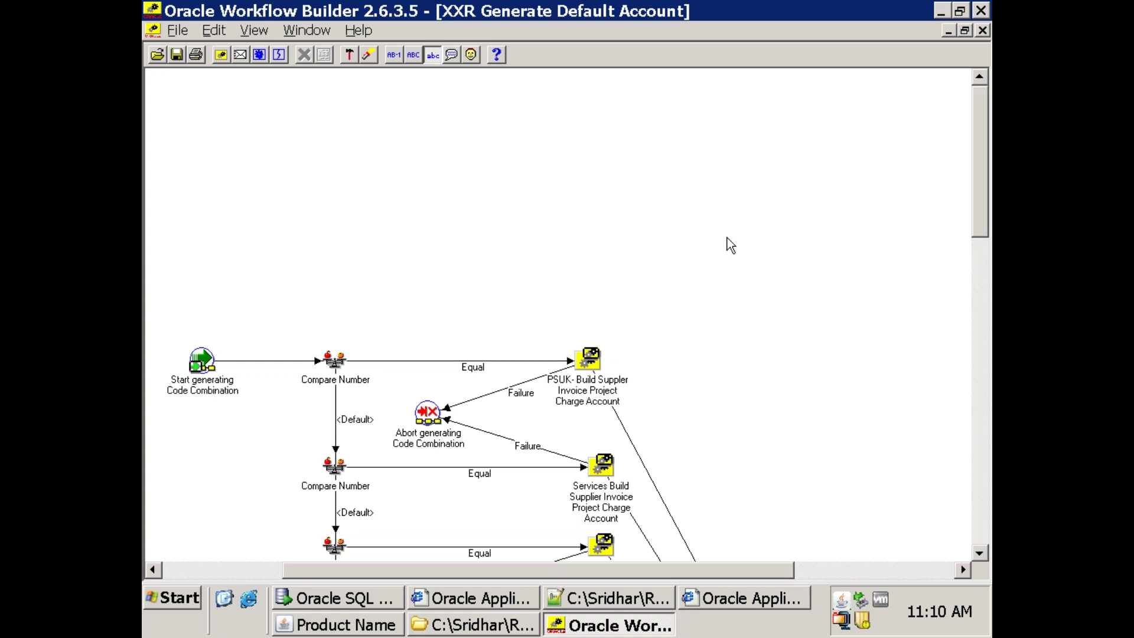
{"action": "scroll", "coordinate": [983, 208], "scroll_direction": "down", "scroll_amount": 3}
{"action": "scroll", "coordinate": [983, 208], "scroll_direction": "down", "scroll_amount": 4}
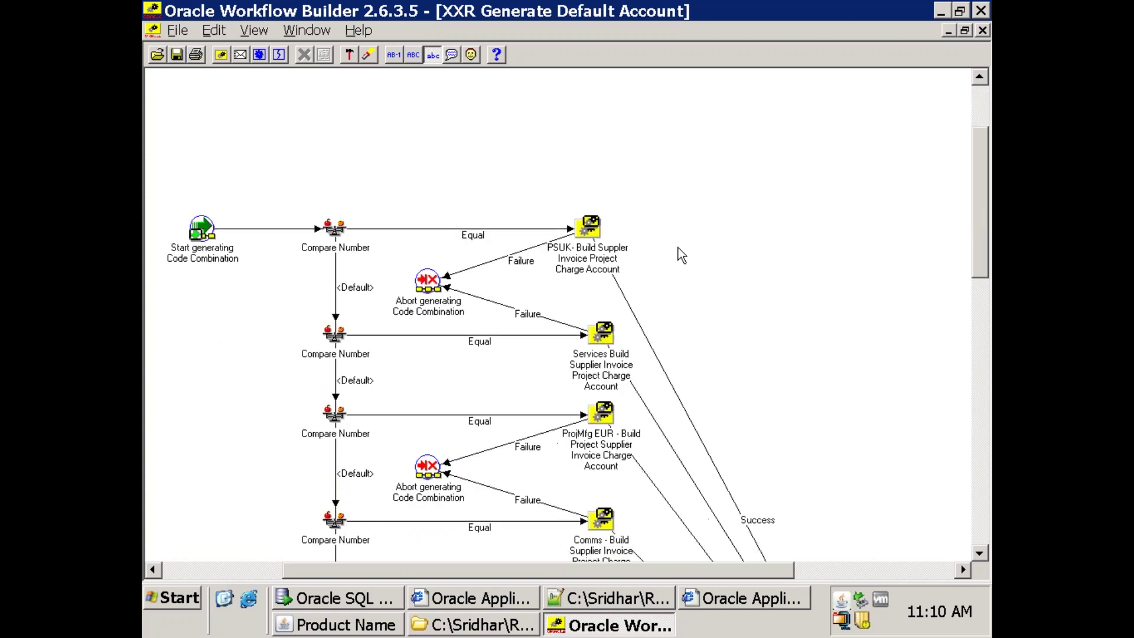
{"action": "left_click", "coordinate": [345, 251]}
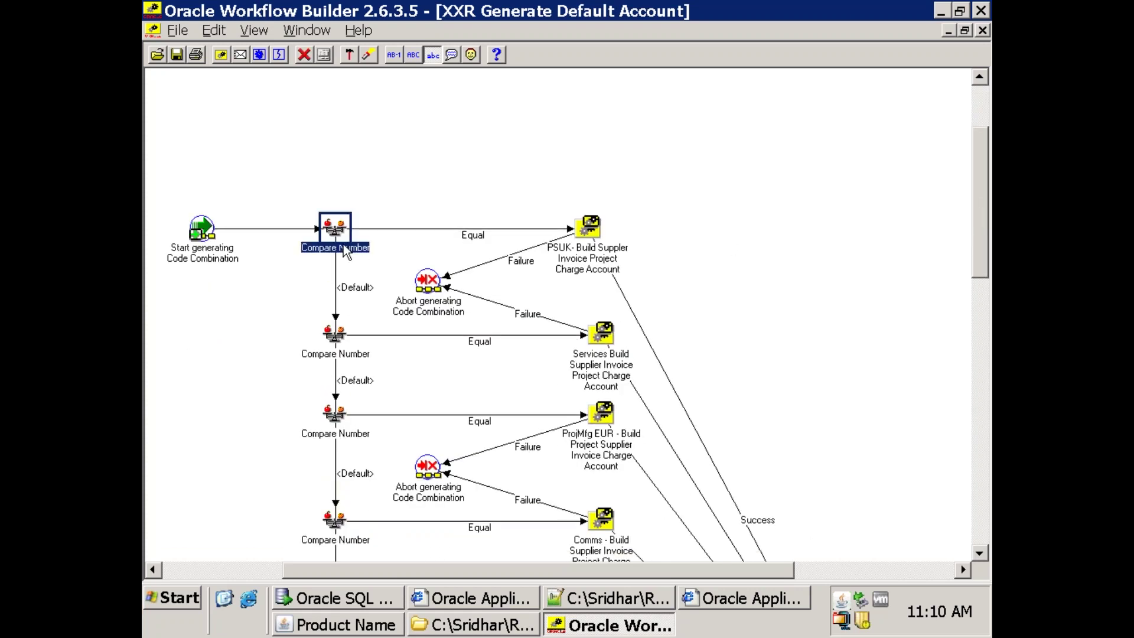
{"action": "key", "text": "Delete"}
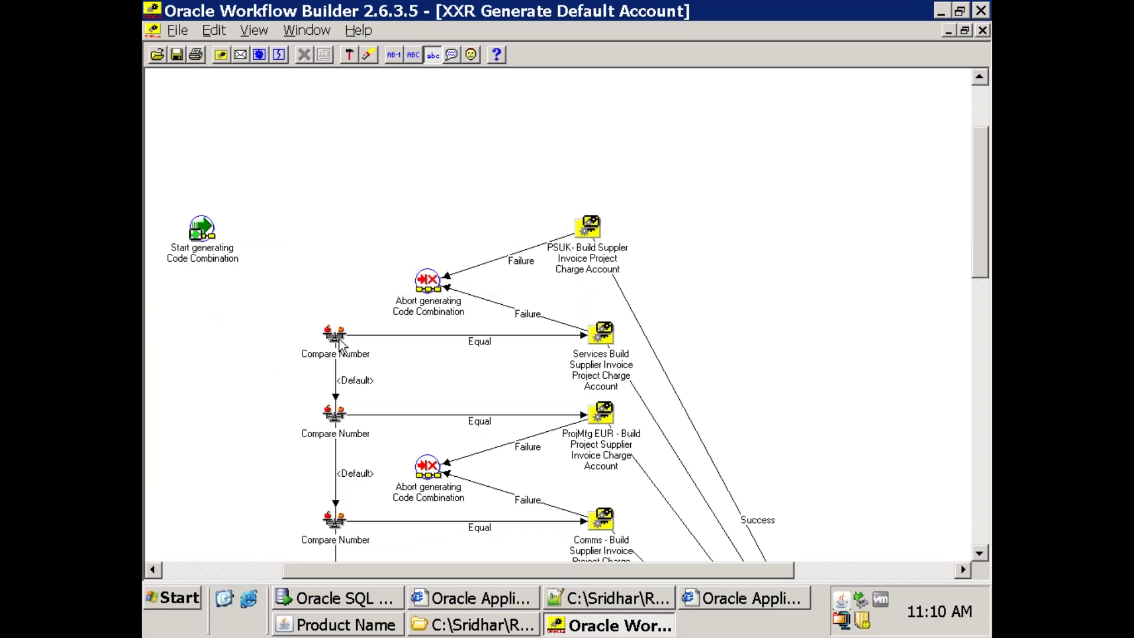
{"action": "left_click", "coordinate": [340, 342]}
{"action": "key", "text": "Delete"}
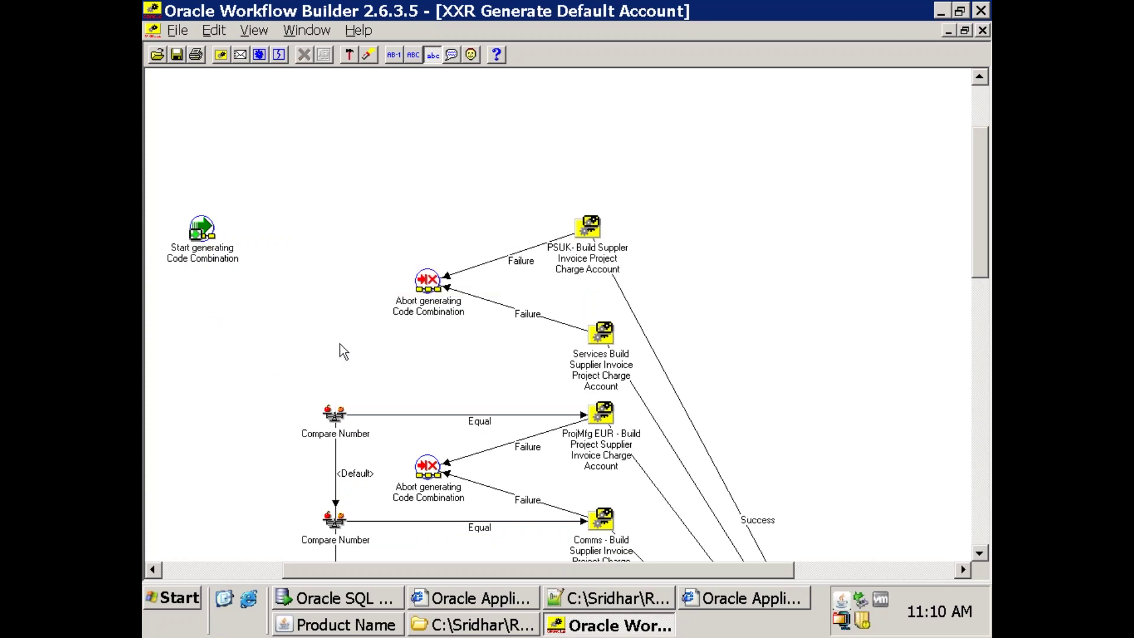
{"action": "left_click", "coordinate": [331, 431]}
{"action": "key", "text": "Delete"}
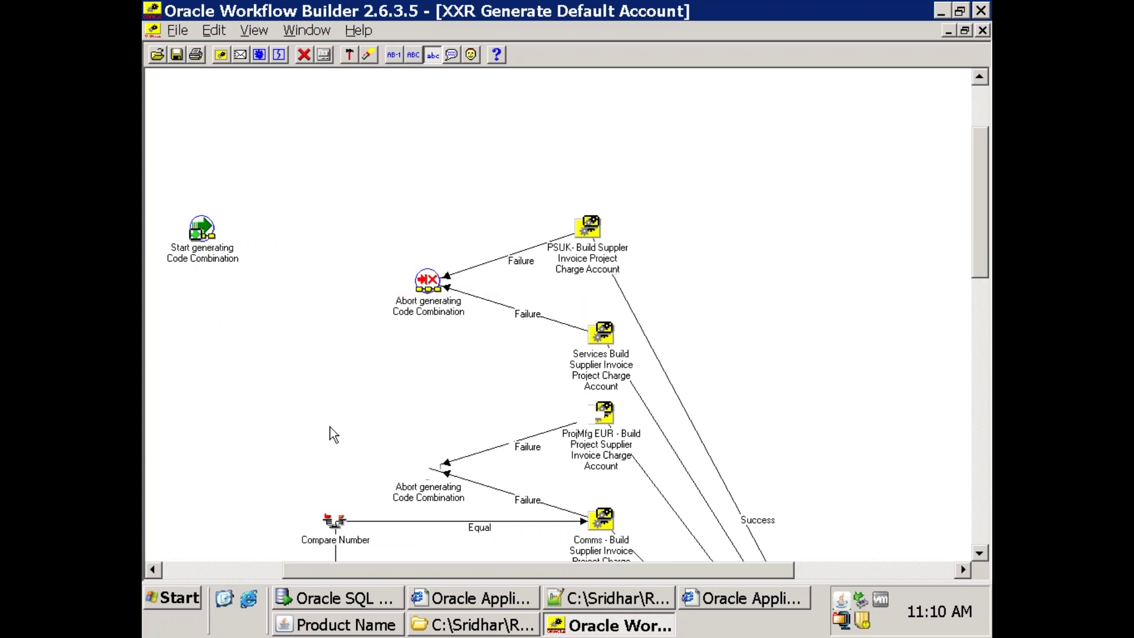
Delete both Abort generating Code Combination nodes and the Compare Number node leading to Comms.
{"action": "left_click", "coordinate": [430, 309]}
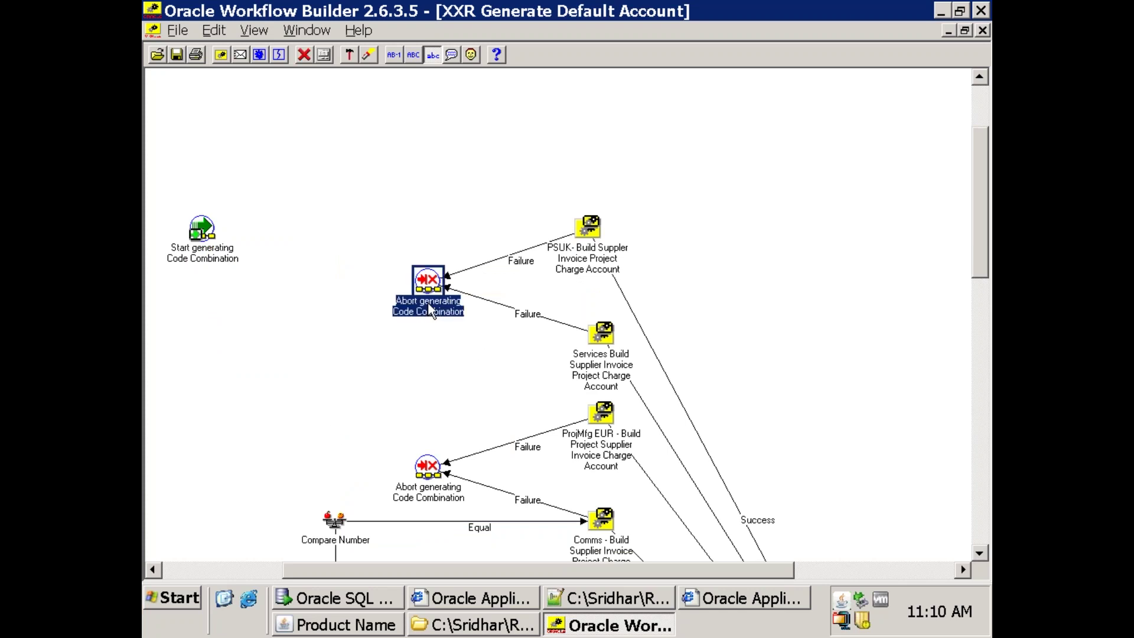
{"action": "key", "text": "Delete"}
{"action": "left_click", "coordinate": [439, 469]}
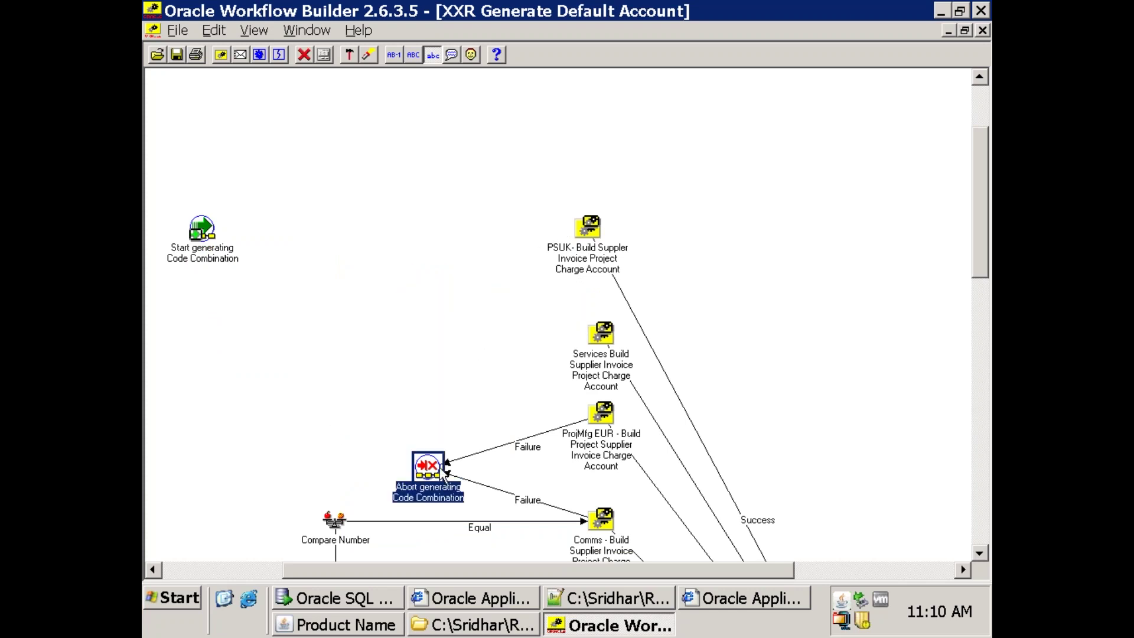
{"action": "key", "text": "Delete"}
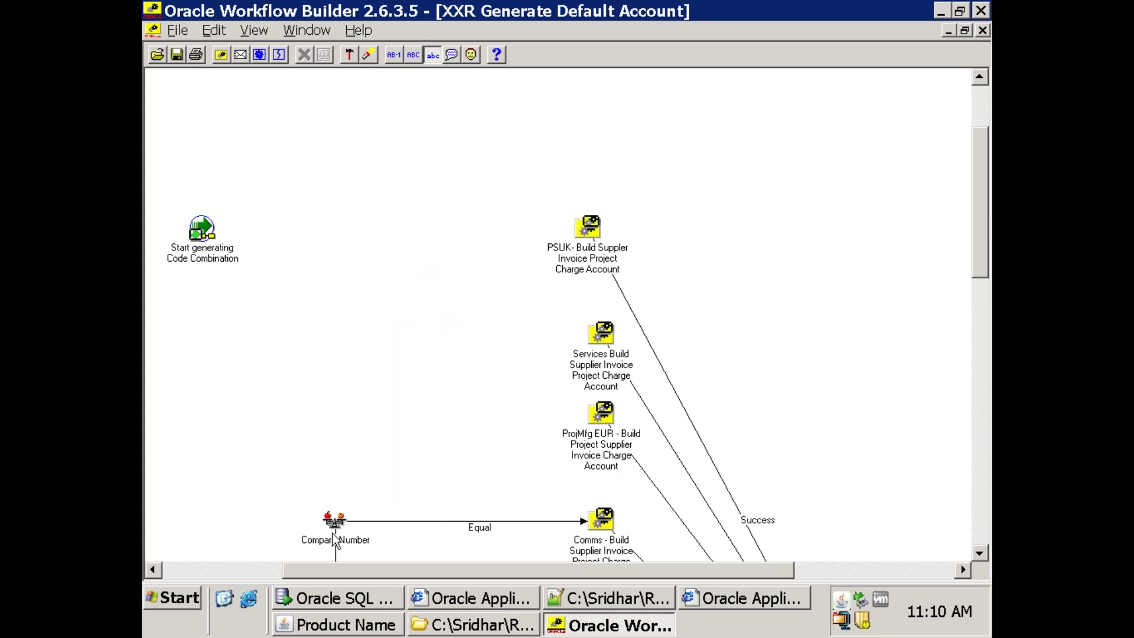
{"action": "left_click", "coordinate": [345, 526]}
{"action": "key", "text": "Delete"}
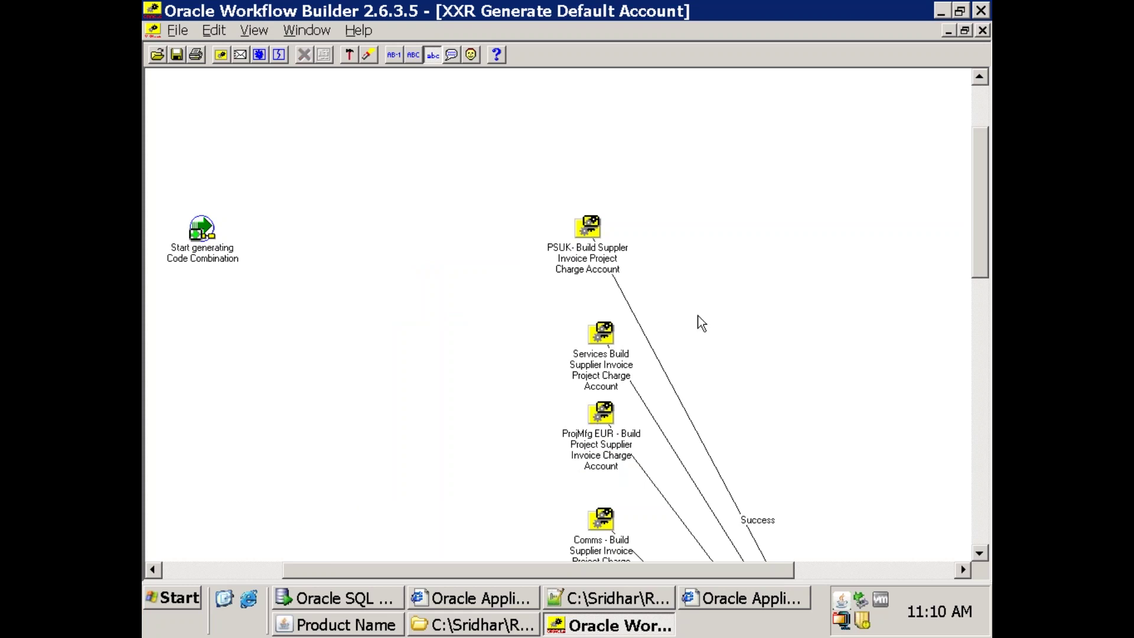
Delete the PSUK, Services and ProjMfg EUR build account nodes.
{"action": "left_click", "coordinate": [608, 254]}
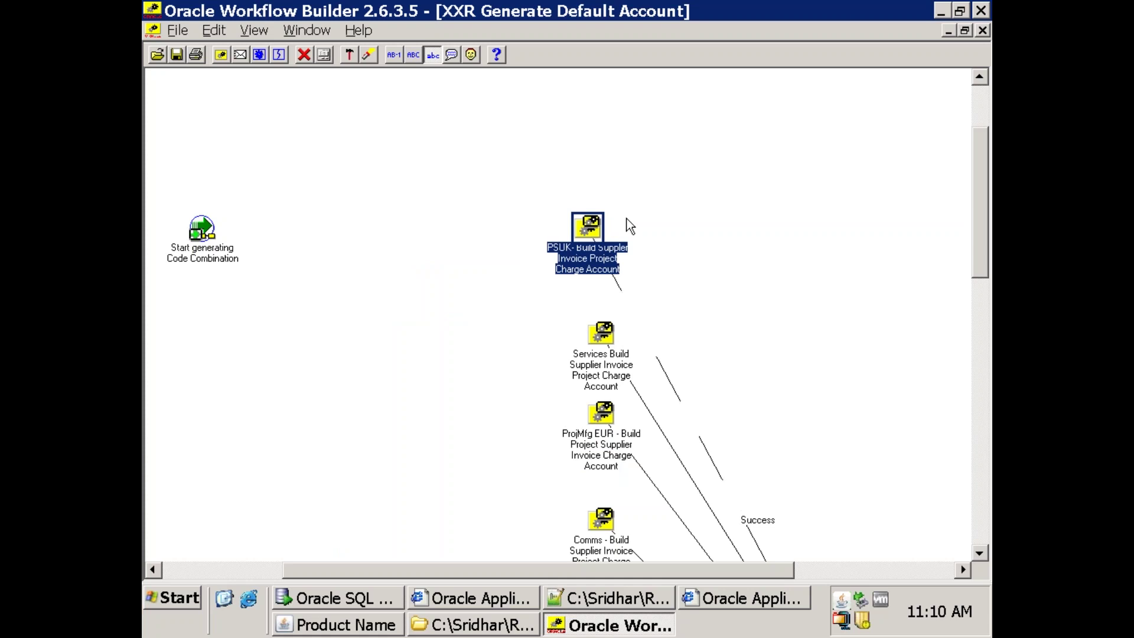
{"action": "key", "text": "Delete"}
{"action": "left_click", "coordinate": [615, 361]}
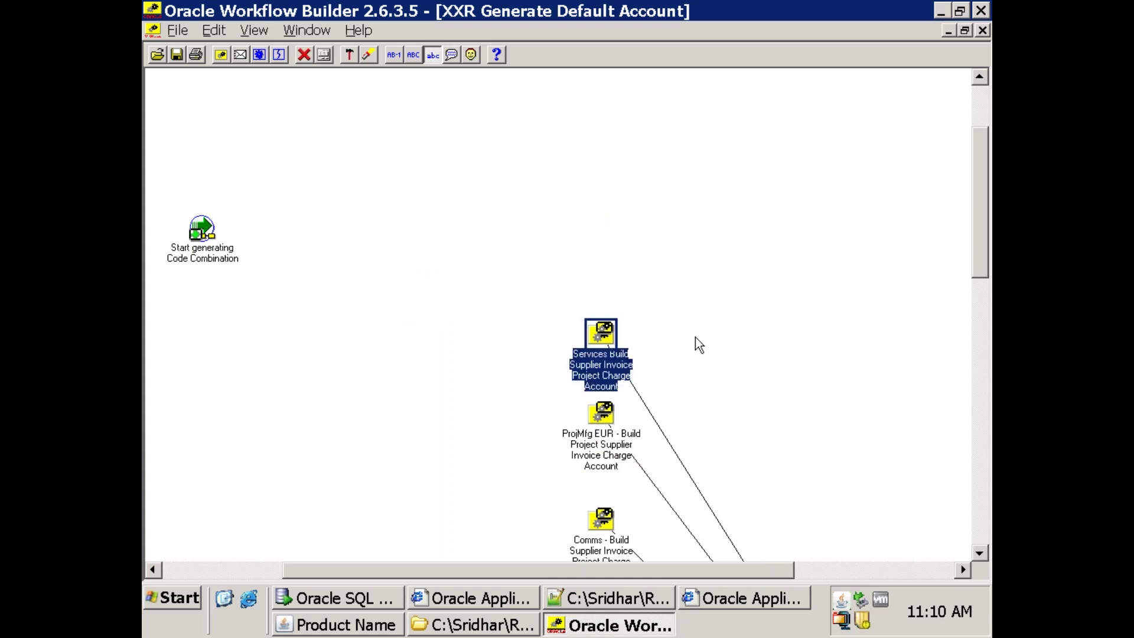
{"action": "key", "text": "Delete"}
{"action": "left_click", "coordinate": [602, 426]}
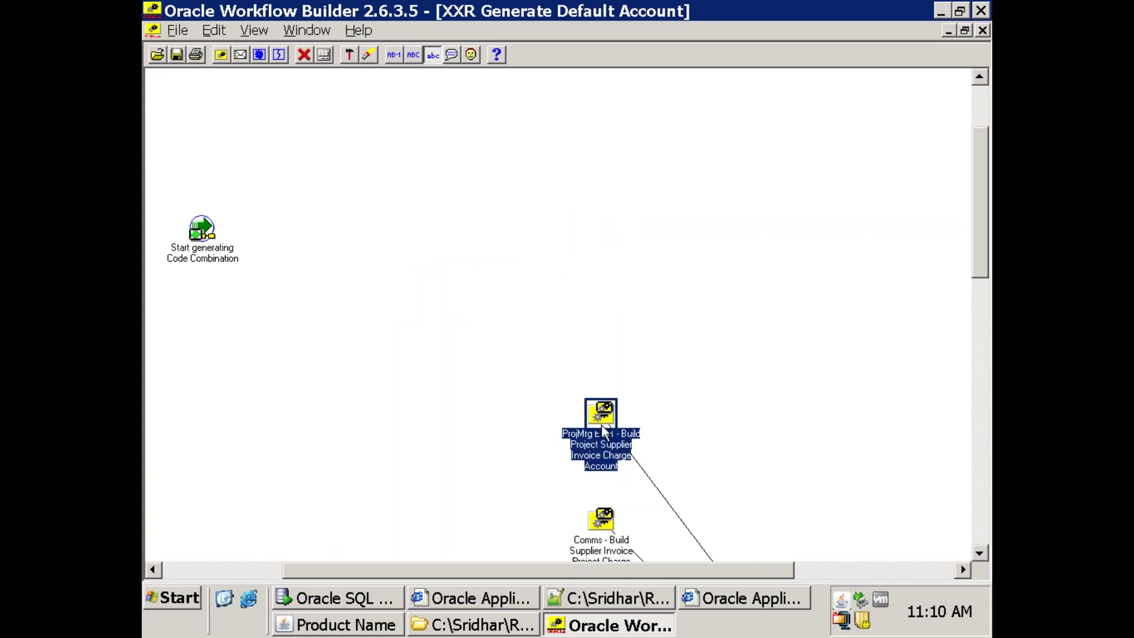
{"action": "key", "text": "Delete"}
{"action": "left_click_drag", "start_coordinate": [974, 230], "coordinate": [987, 323]}
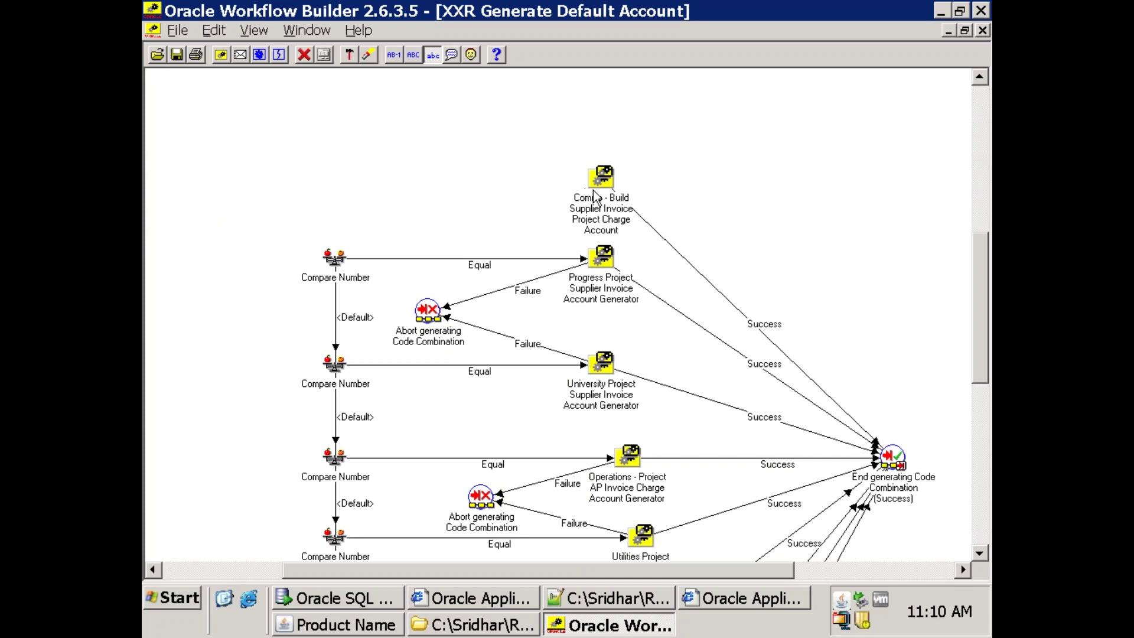
Delete the Comms build account and Progress Project nodes.
{"action": "left_click", "coordinate": [594, 196]}
{"action": "key", "text": "Delete"}
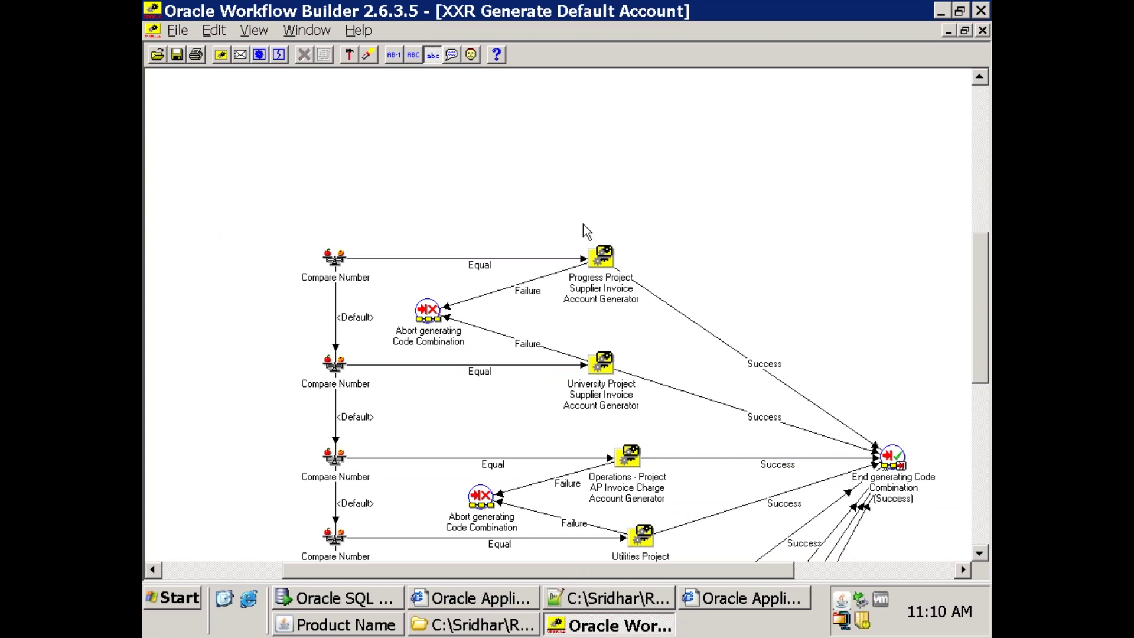
{"action": "left_click", "coordinate": [597, 257]}
{"action": "key", "text": "Delete"}
Delete three more Compare Number nodes and the upper Abort node.
{"action": "left_click", "coordinate": [332, 272]}
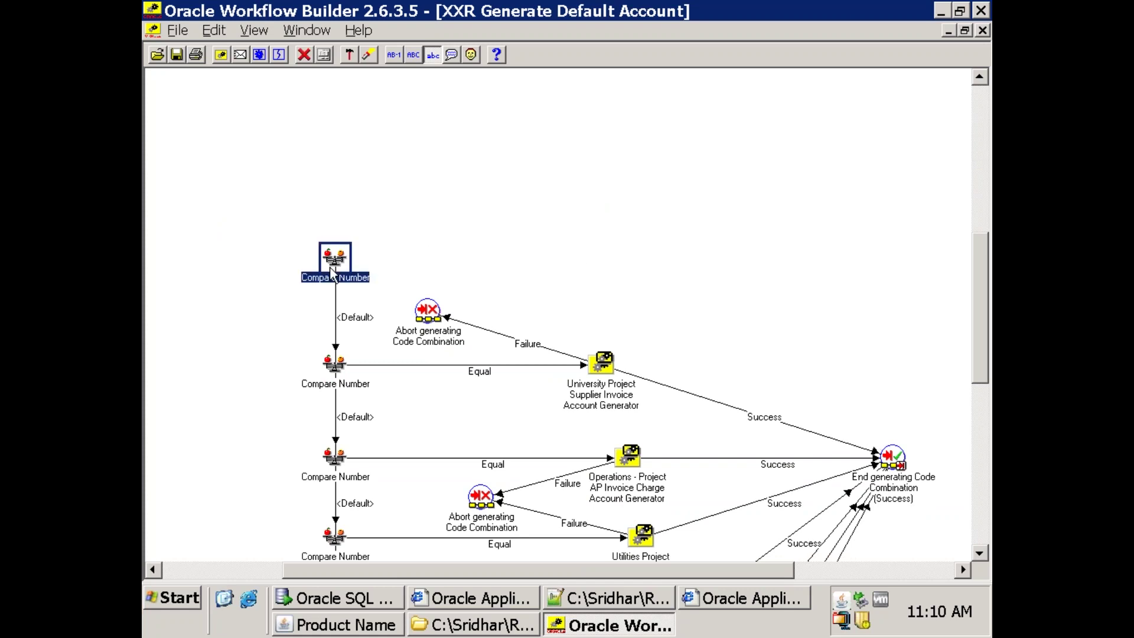
{"action": "key", "text": "Delete"}
{"action": "left_click", "coordinate": [335, 364]}
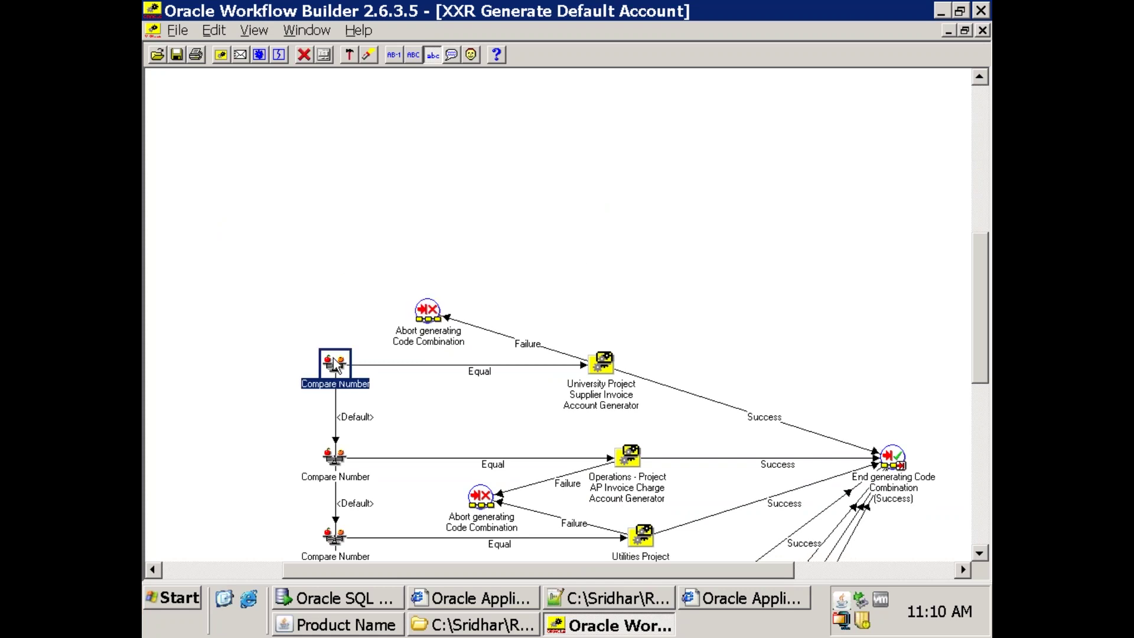
{"action": "key", "text": "Delete"}
{"action": "left_click", "coordinate": [349, 457]}
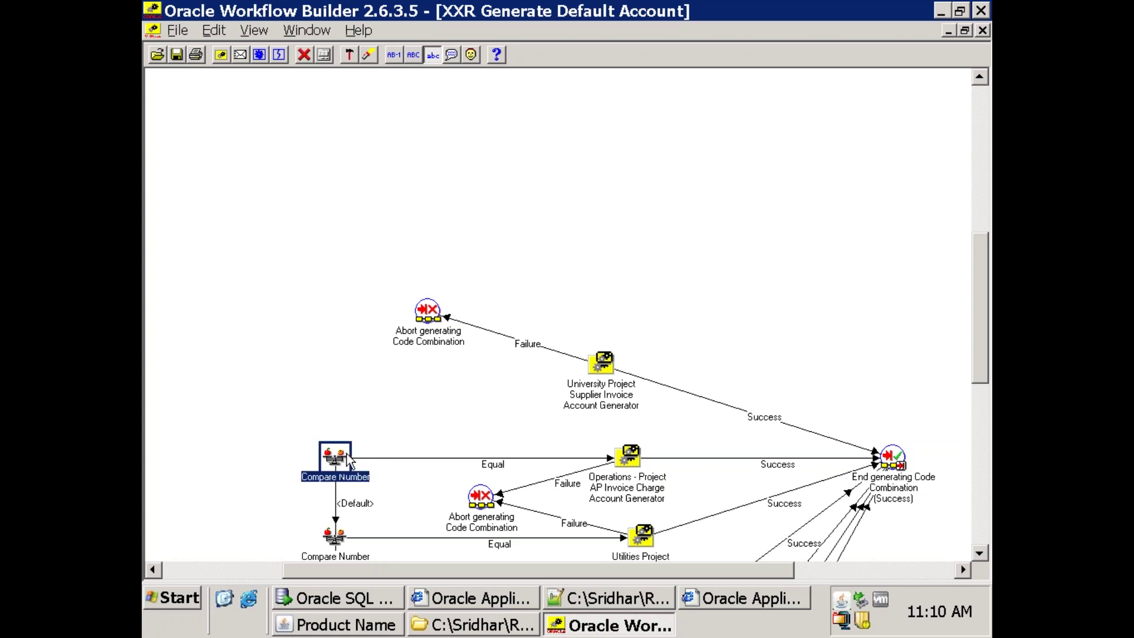
{"action": "key", "text": "Delete"}
{"action": "left_click", "coordinate": [438, 334]}
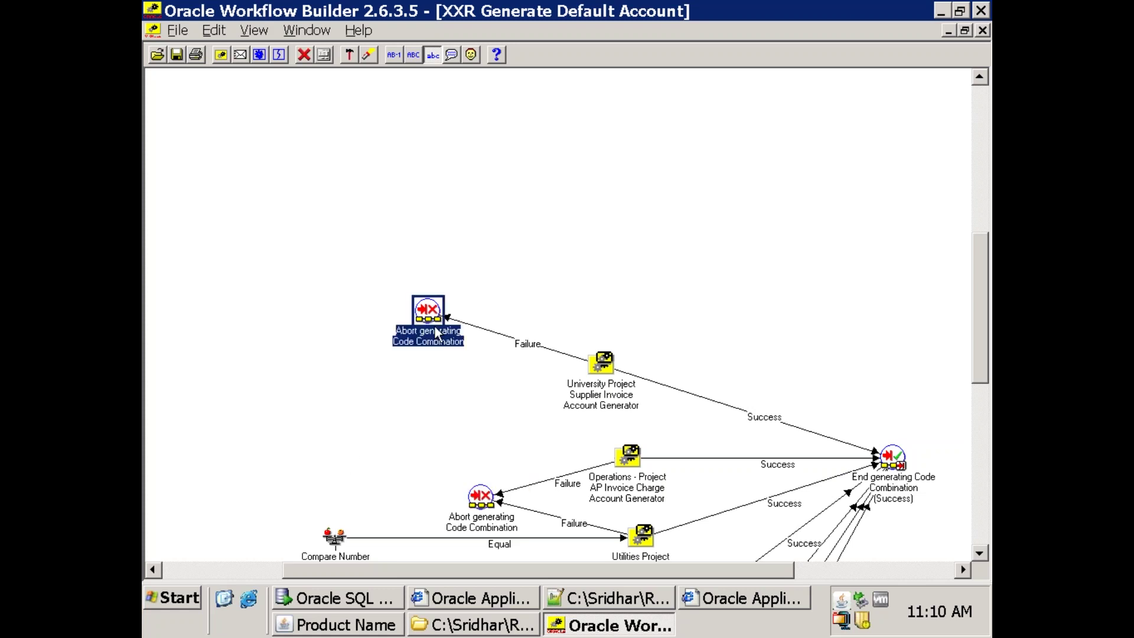
{"action": "key", "text": "Delete"}
Delete the University Project and Operations - Project nodes.
{"action": "left_click", "coordinate": [597, 377]}
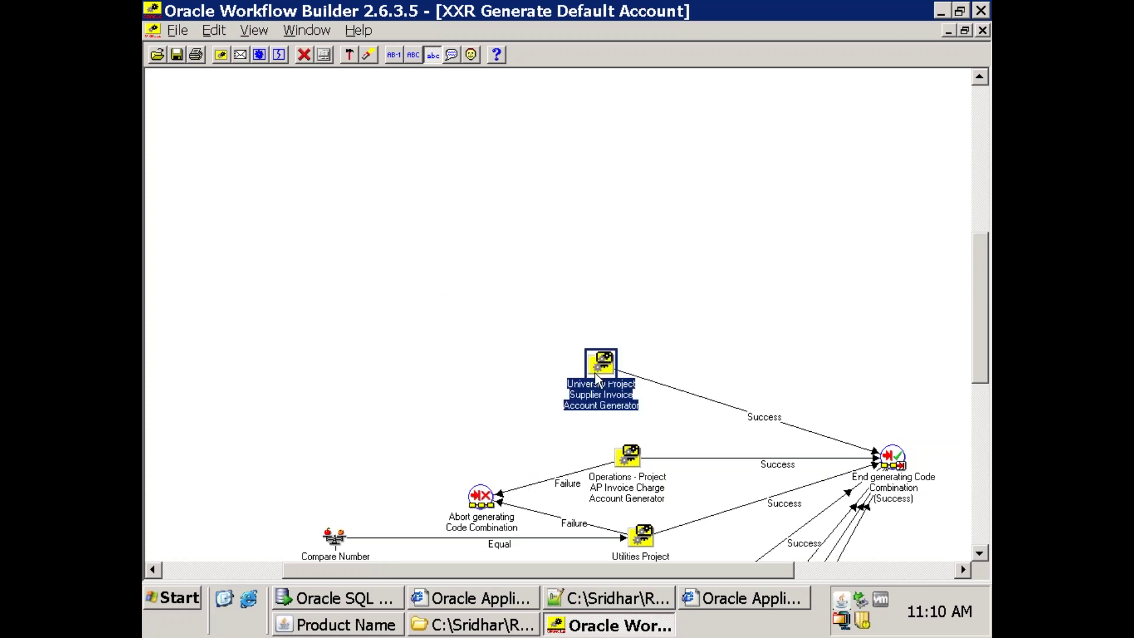
{"action": "key", "text": "Delete"}
{"action": "left_click", "coordinate": [630, 459]}
{"action": "key", "text": "Delete"}
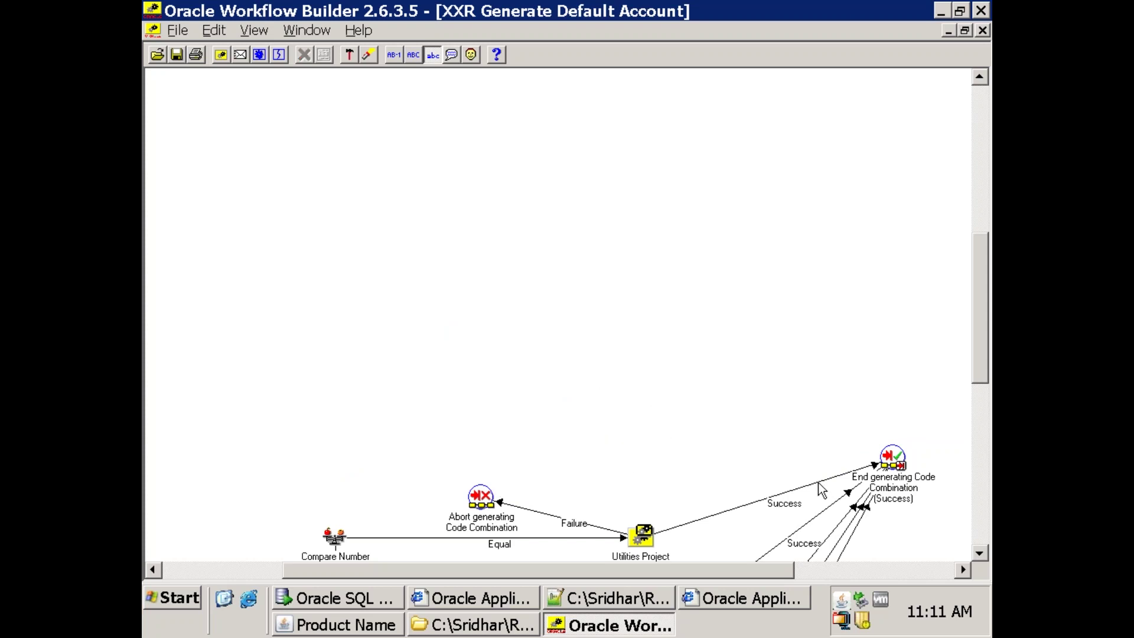
Delete all the Success transitions leading into the End node.
{"action": "left_click", "coordinate": [818, 483]}
{"action": "key", "text": "Delete"}
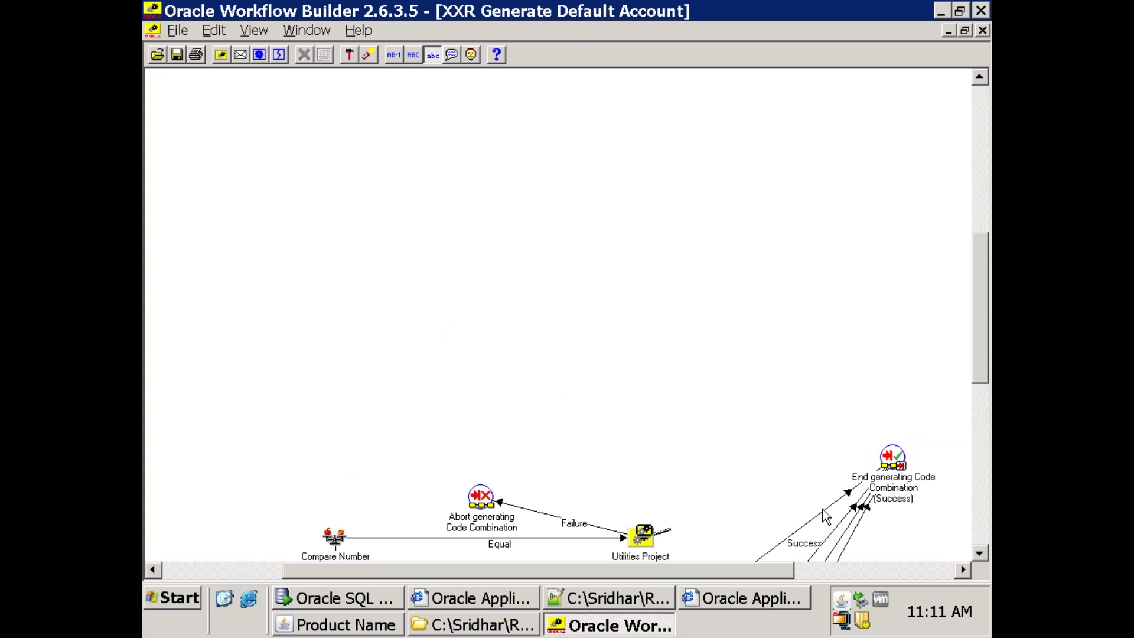
{"action": "left_click", "coordinate": [823, 509]}
{"action": "key", "text": "Delete"}
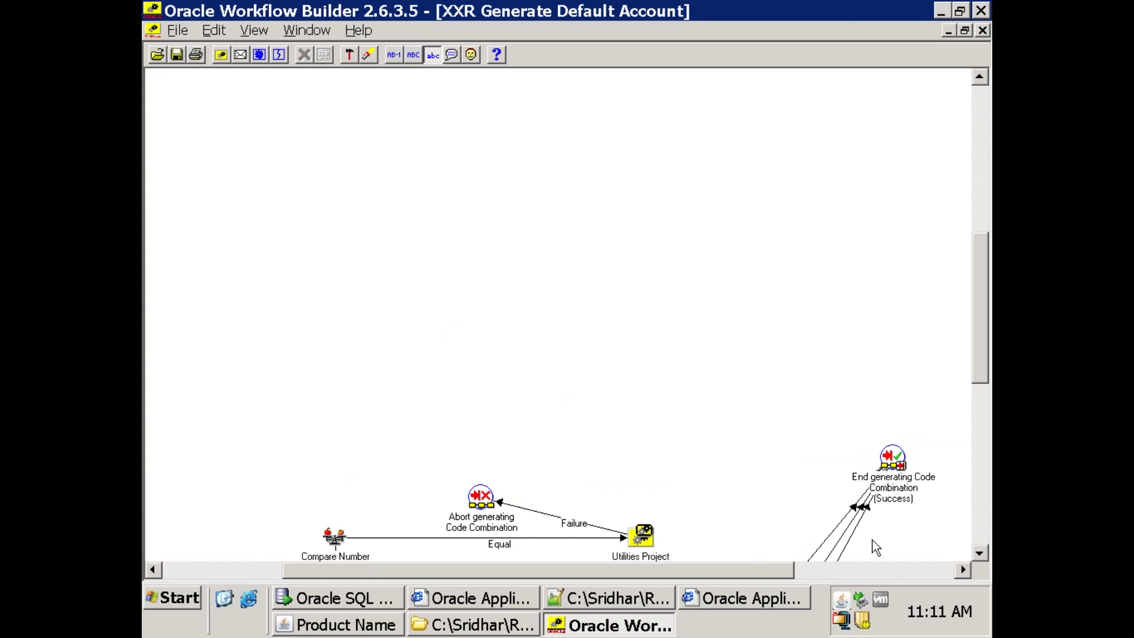
{"action": "left_click", "coordinate": [856, 525]}
{"action": "key", "text": "Delete"}
{"action": "left_click", "coordinate": [859, 519]}
{"action": "key", "text": "Delete"}
{"action": "left_click", "coordinate": [854, 510]}
{"action": "left_click_drag", "start_coordinate": [981, 294], "coordinate": [985, 396]}
{"action": "key", "text": "Delete"}
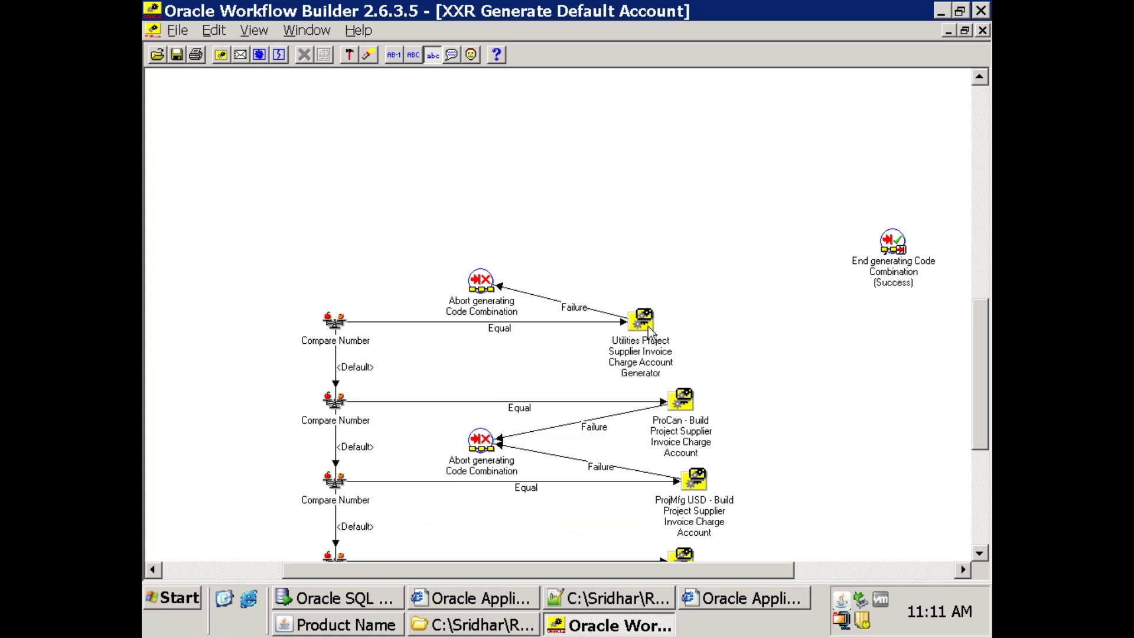
Delete the Utilities Project, ProCan Build and ProjMfg USD Build nodes.
{"action": "left_click", "coordinate": [647, 326]}
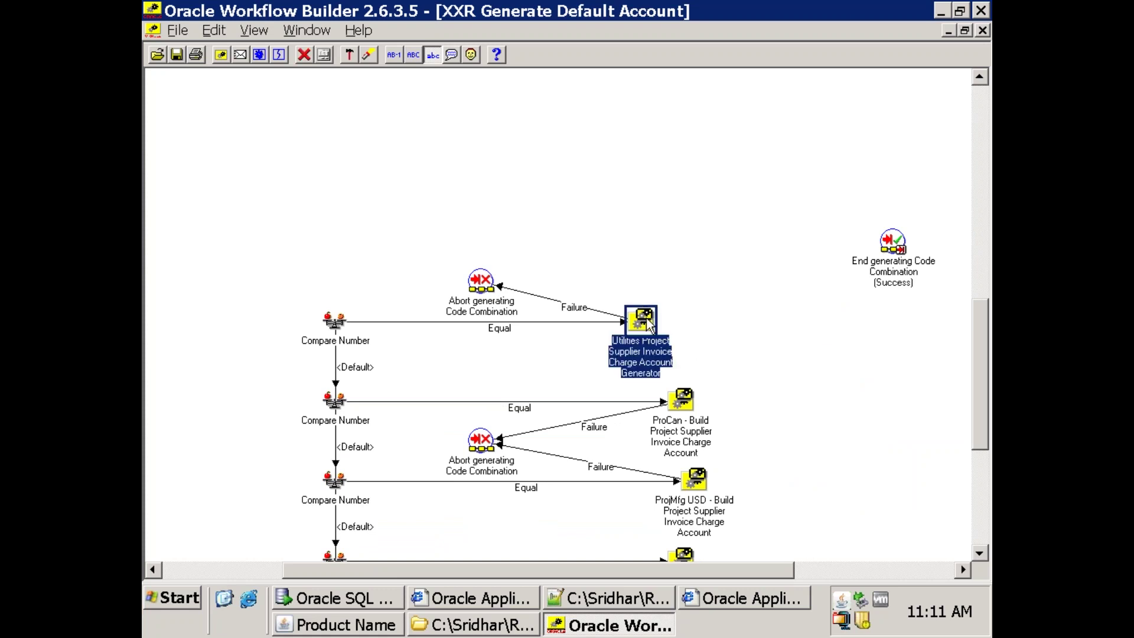
{"action": "key", "text": "Delete"}
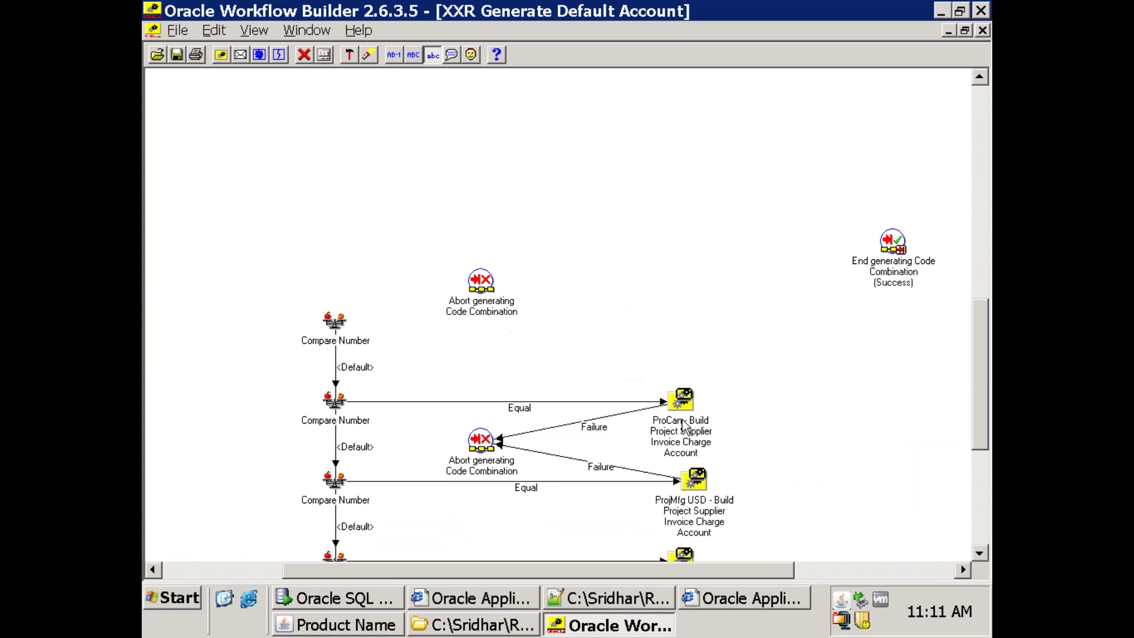
{"action": "left_click", "coordinate": [683, 424]}
{"action": "key", "text": "Delete"}
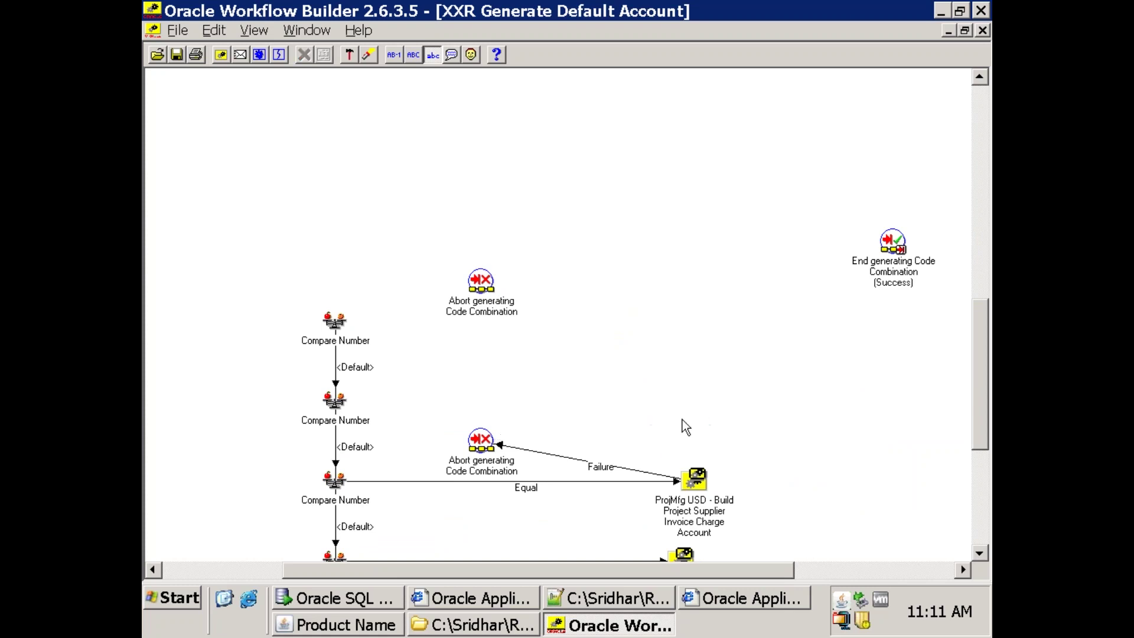
{"action": "left_click", "coordinate": [693, 474]}
{"action": "key", "text": "Delete"}
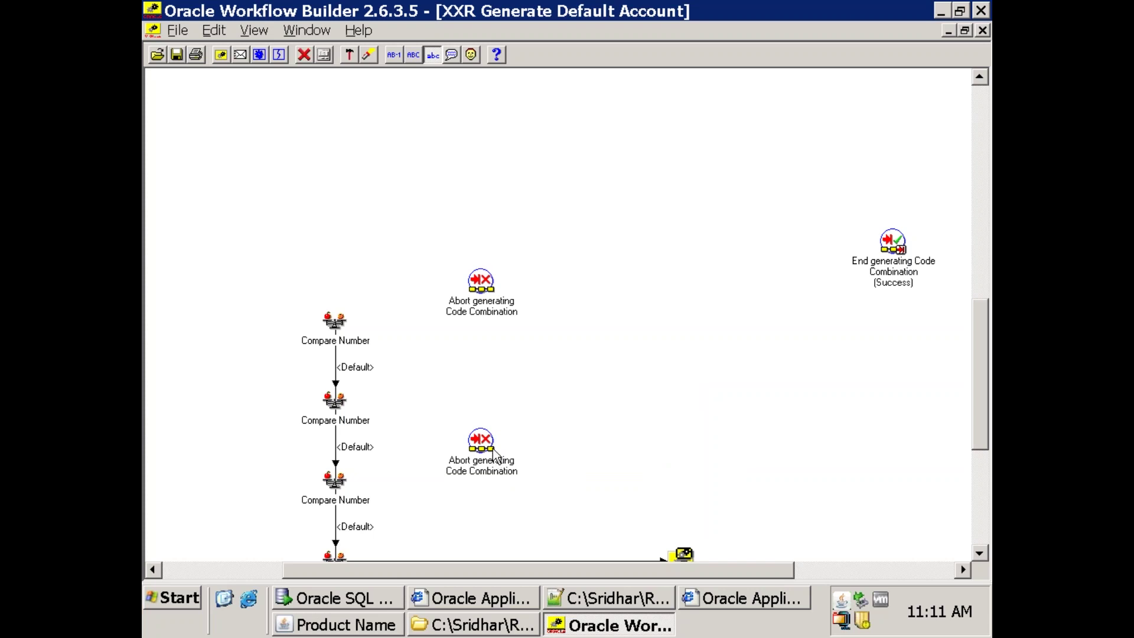
Delete the lower Abort node and the next three Compare Number nodes.
{"action": "left_click", "coordinate": [494, 460]}
{"action": "key", "text": "Delete"}
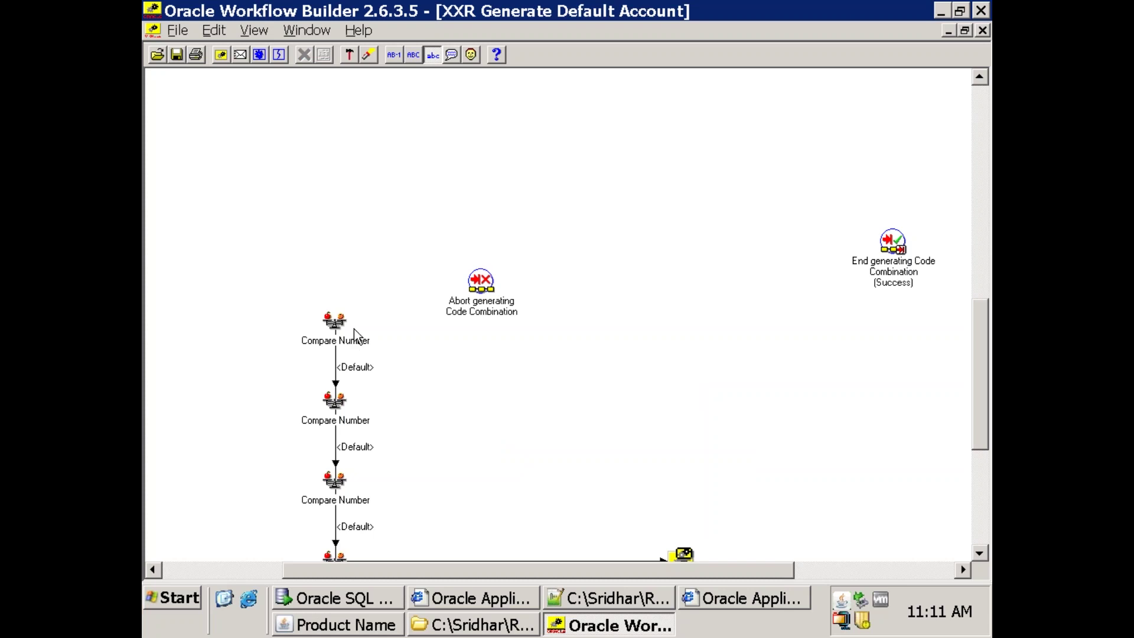
{"action": "left_click", "coordinate": [338, 327]}
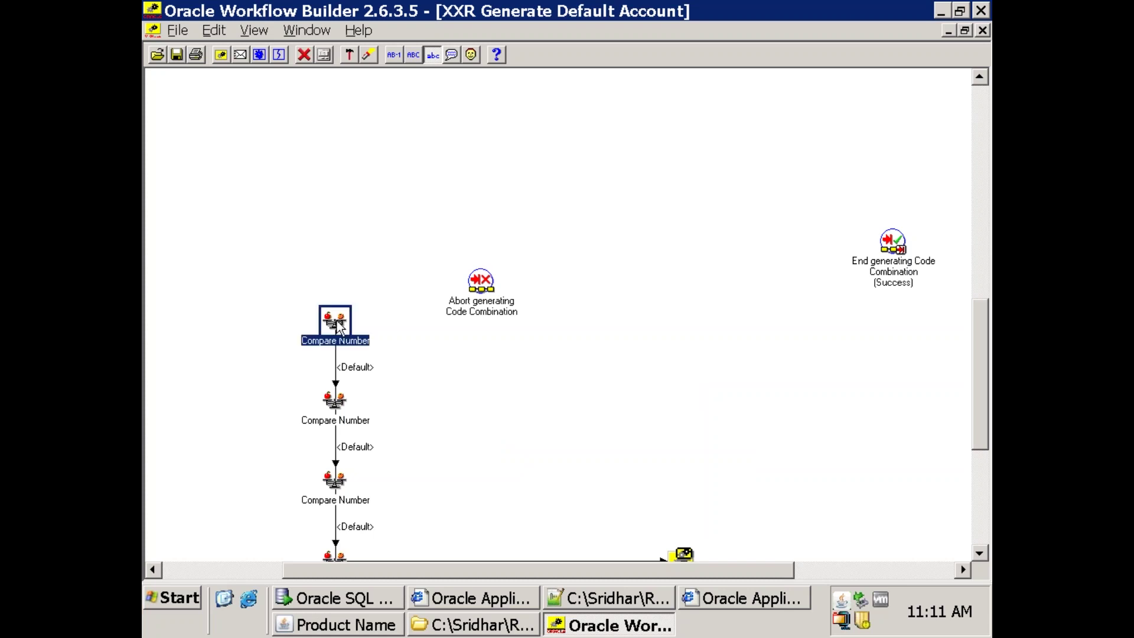
{"action": "key", "text": "Delete"}
{"action": "left_click", "coordinate": [344, 419]}
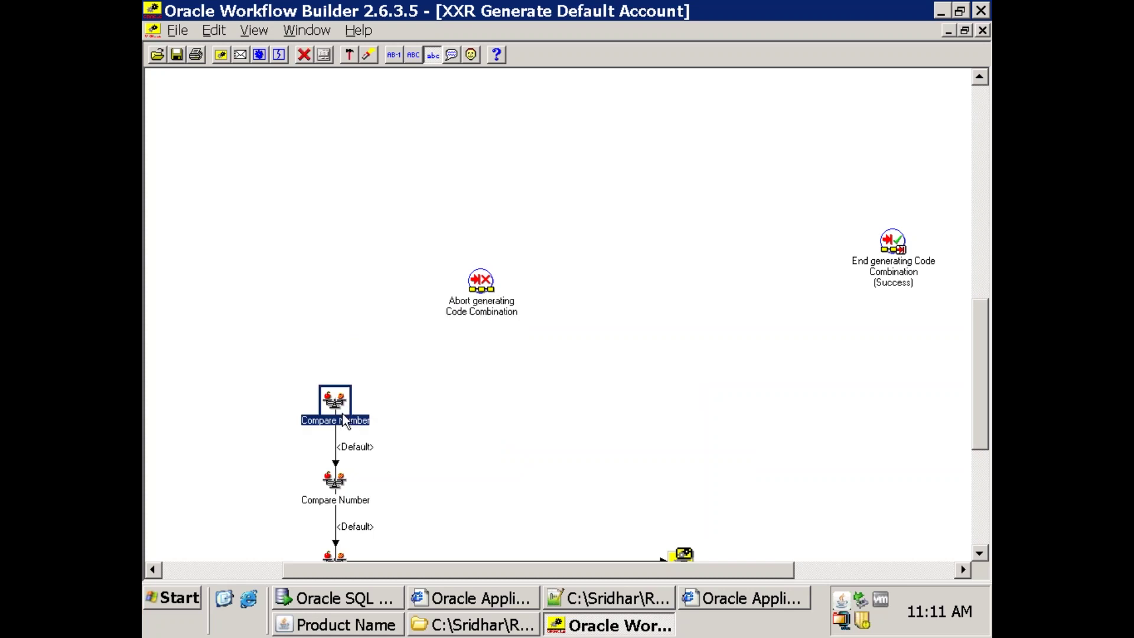
{"action": "key", "text": "Delete"}
{"action": "left_click", "coordinate": [341, 498]}
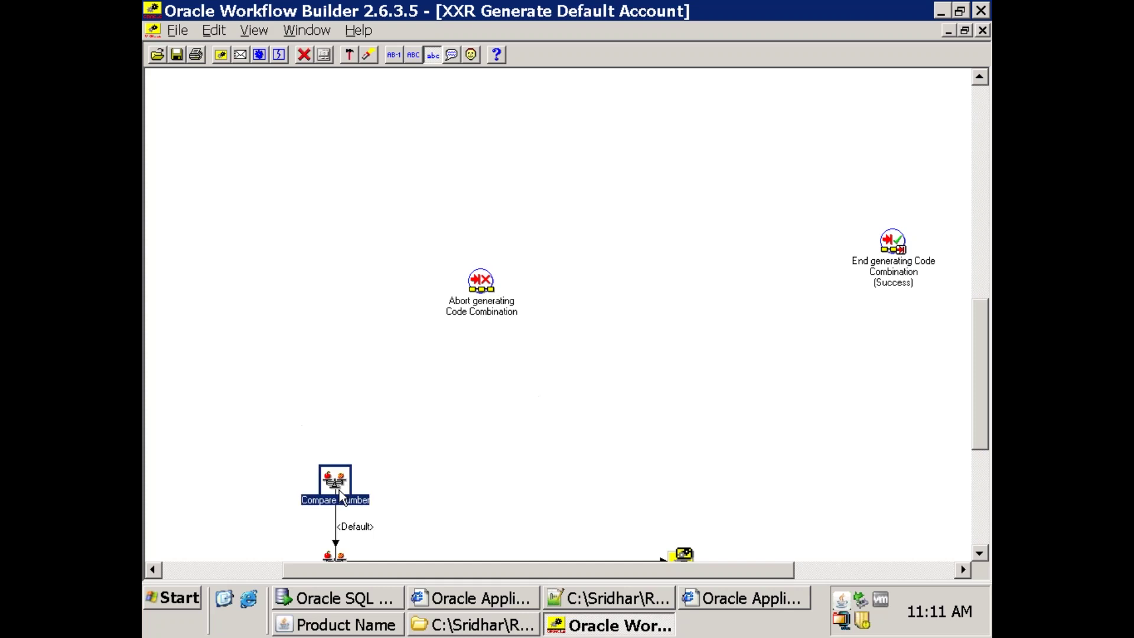
{"action": "key", "text": "Delete"}
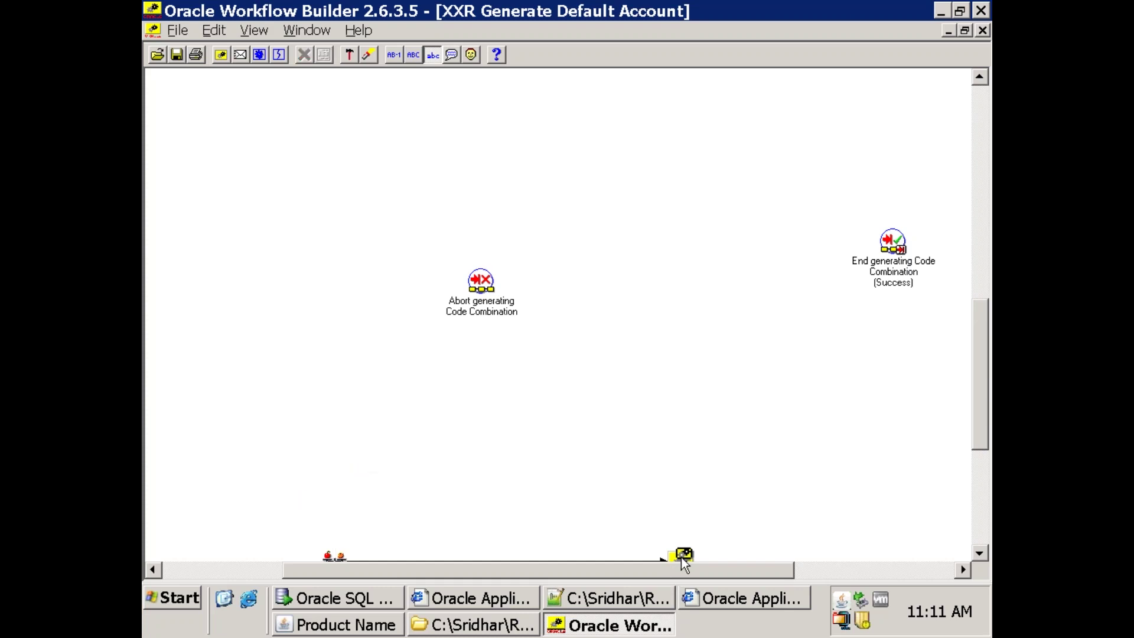
{"action": "scroll", "coordinate": [679, 552], "scroll_direction": "down", "scroll_amount": 1}
Delete the VHS Build node, the Equal and Failure transitions, and the US Federal Project node.
{"action": "scroll", "coordinate": [679, 543], "scroll_direction": "down", "scroll_amount": 5}
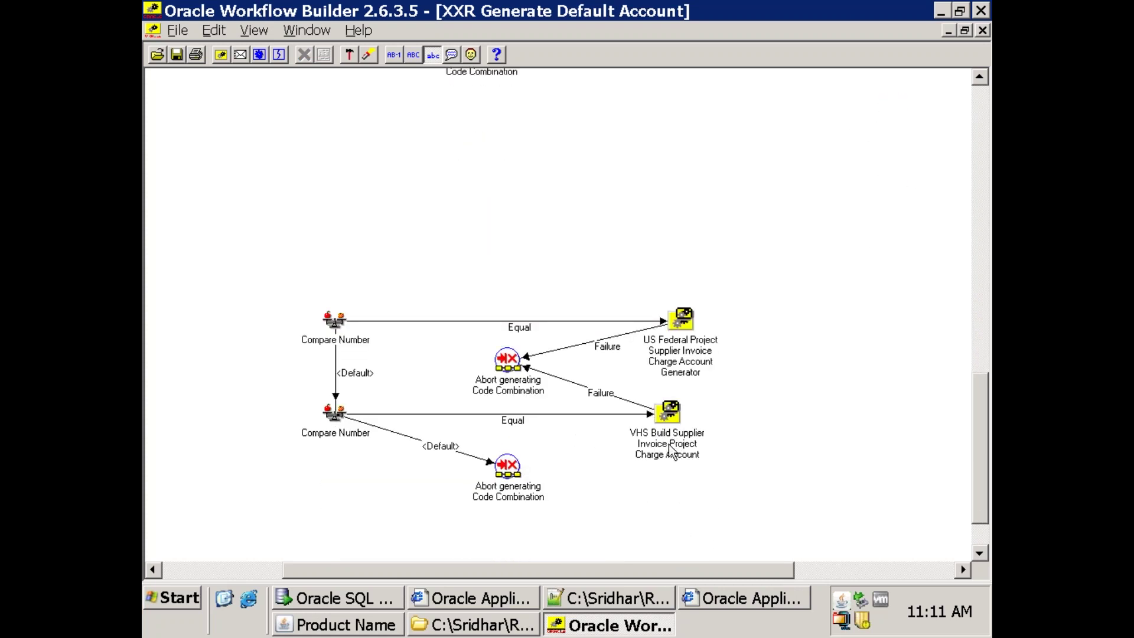
{"action": "left_click", "coordinate": [664, 421]}
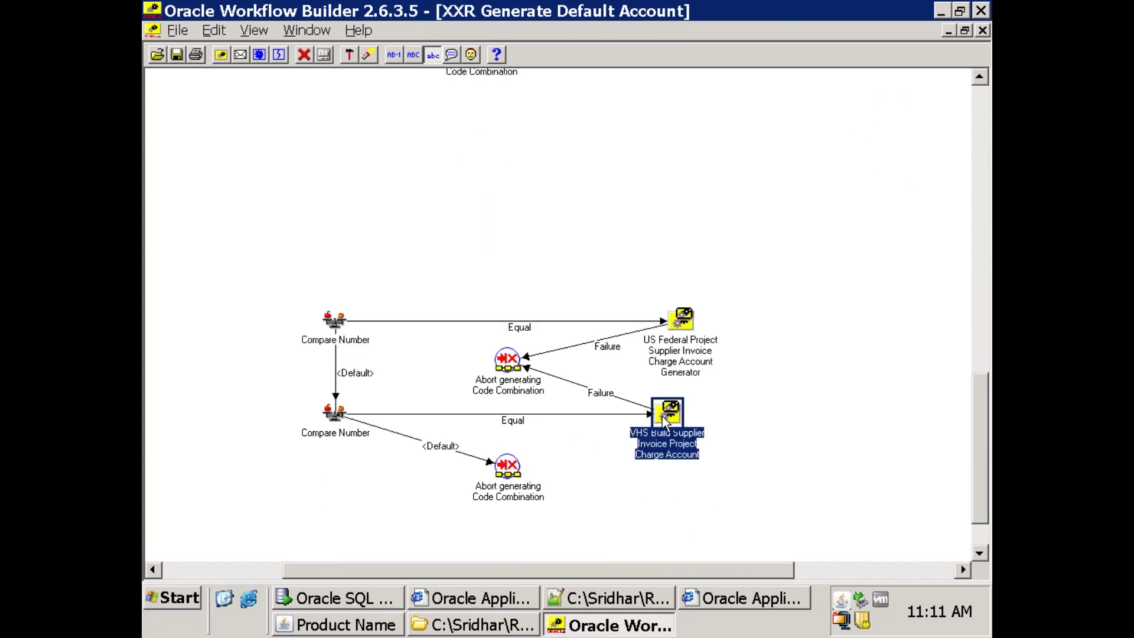
{"action": "key", "text": "Delete"}
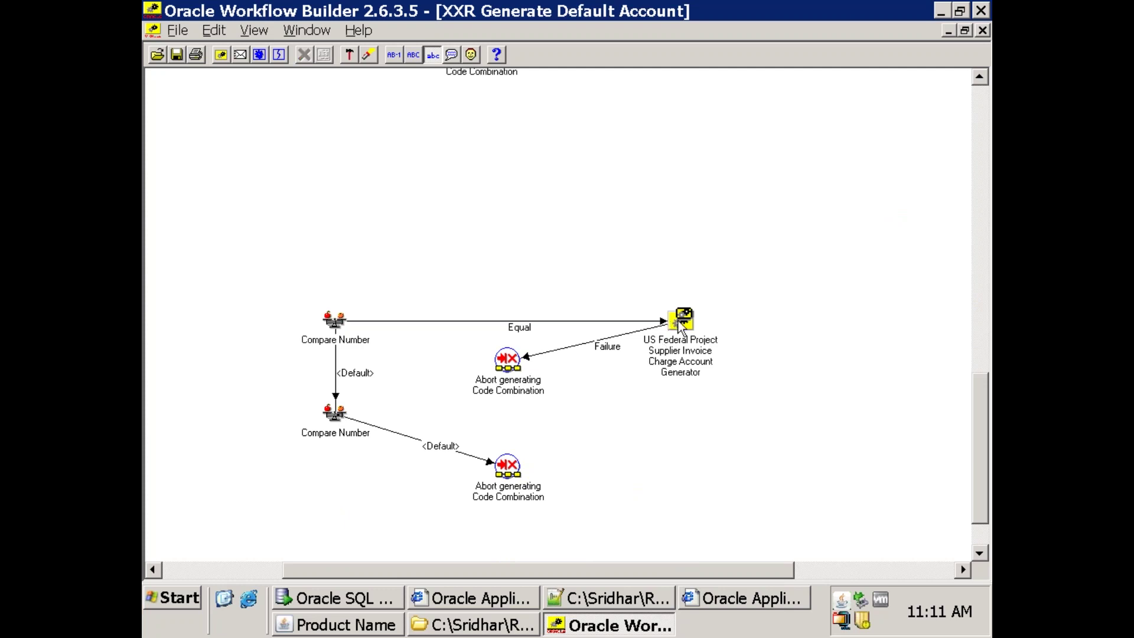
{"action": "left_click", "coordinate": [683, 322]}
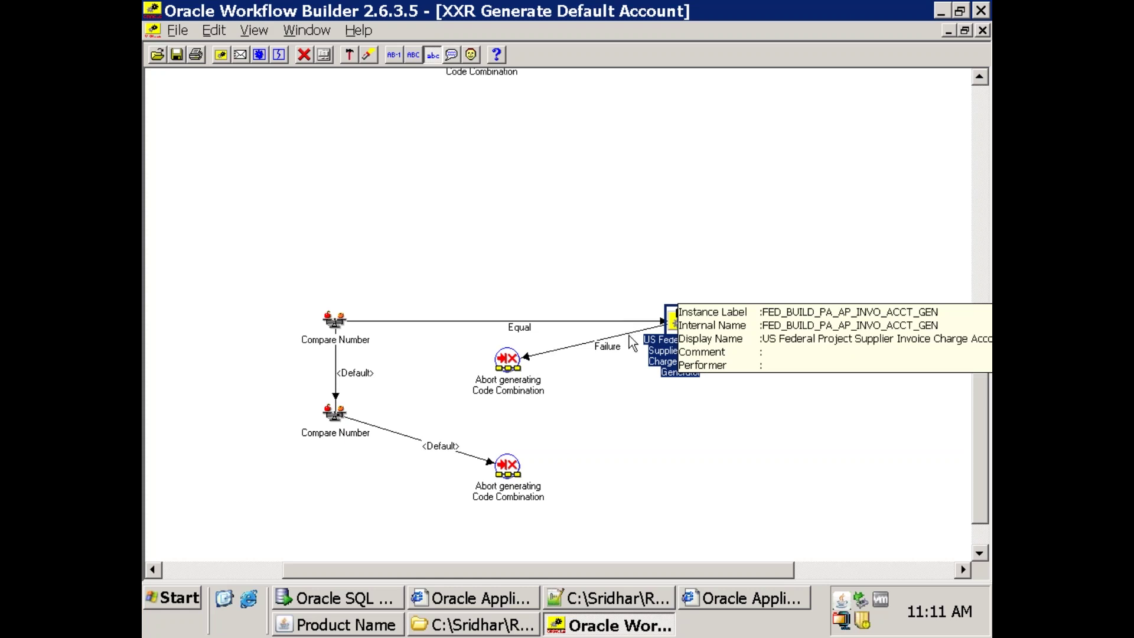
{"action": "key", "text": "Tab"}
{"action": "key", "text": "Delete"}
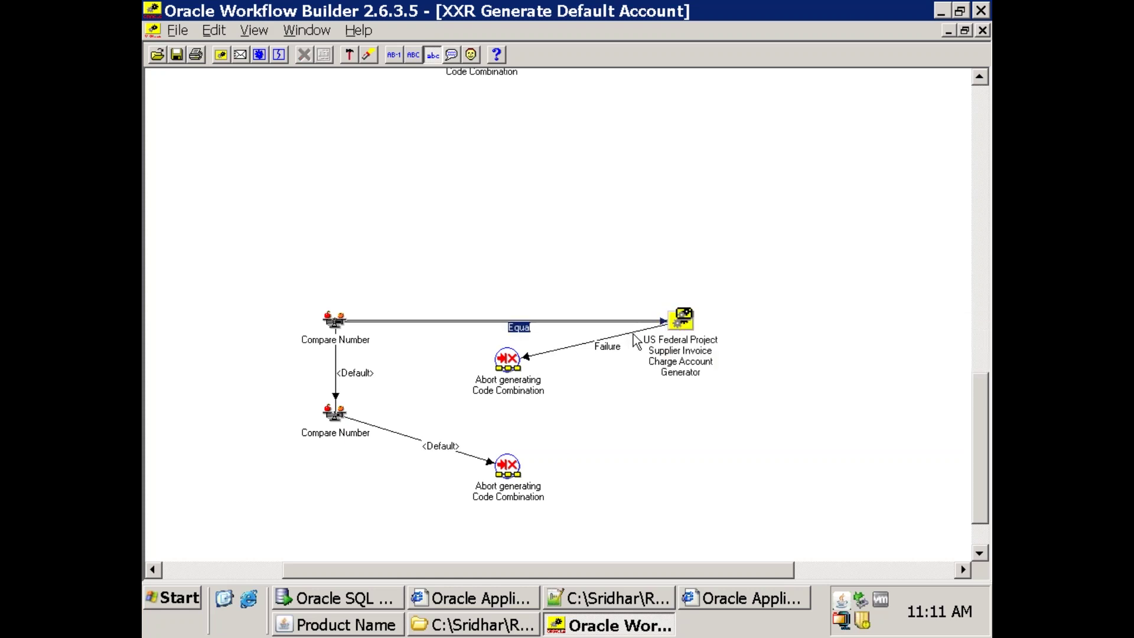
{"action": "left_click", "coordinate": [649, 329]}
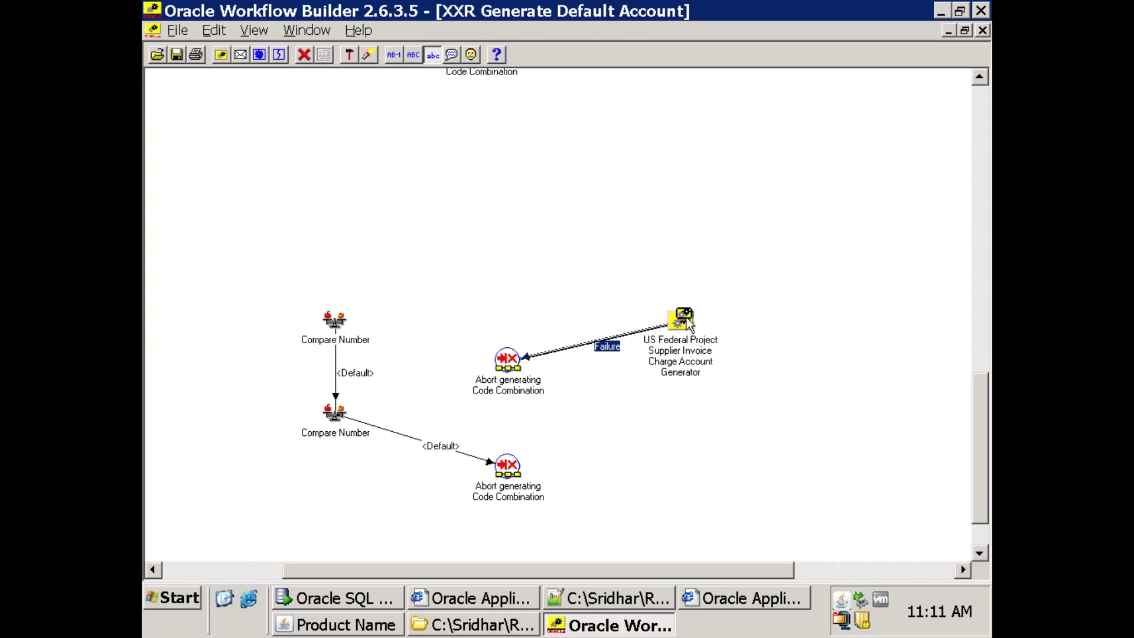
{"action": "key", "text": "Delete"}
{"action": "left_click", "coordinate": [681, 329]}
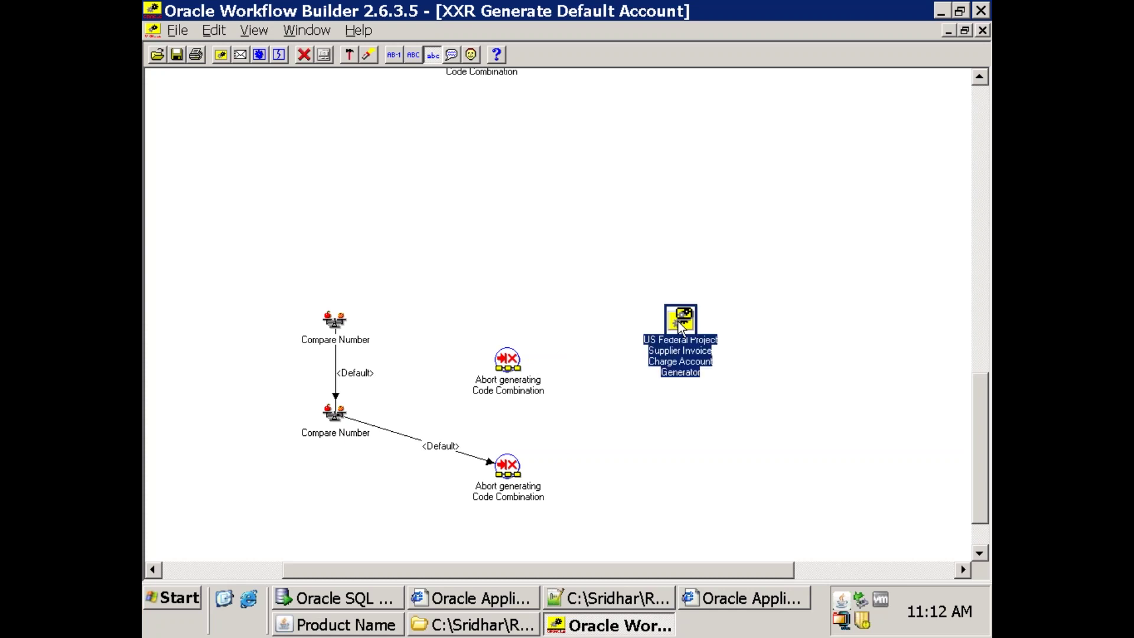
{"action": "key", "text": "Delete"}
Delete both Abort nodes and the last two Compare Number nodes.
{"action": "left_click", "coordinate": [507, 362]}
{"action": "key", "text": "Delete"}
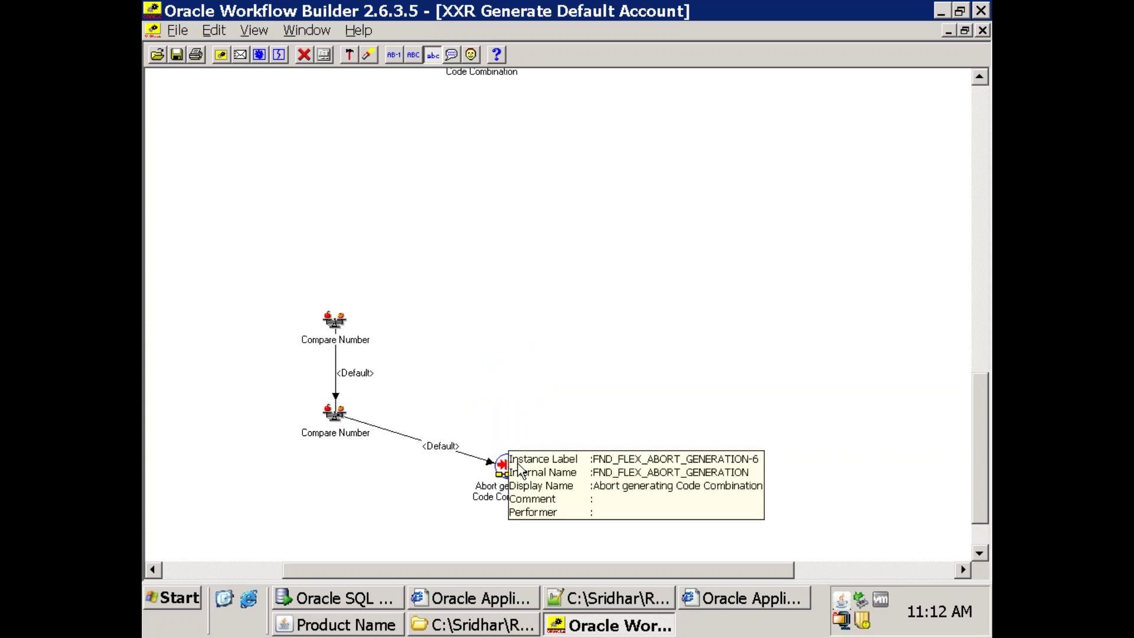
{"action": "left_click", "coordinate": [518, 468]}
{"action": "key", "text": "Delete"}
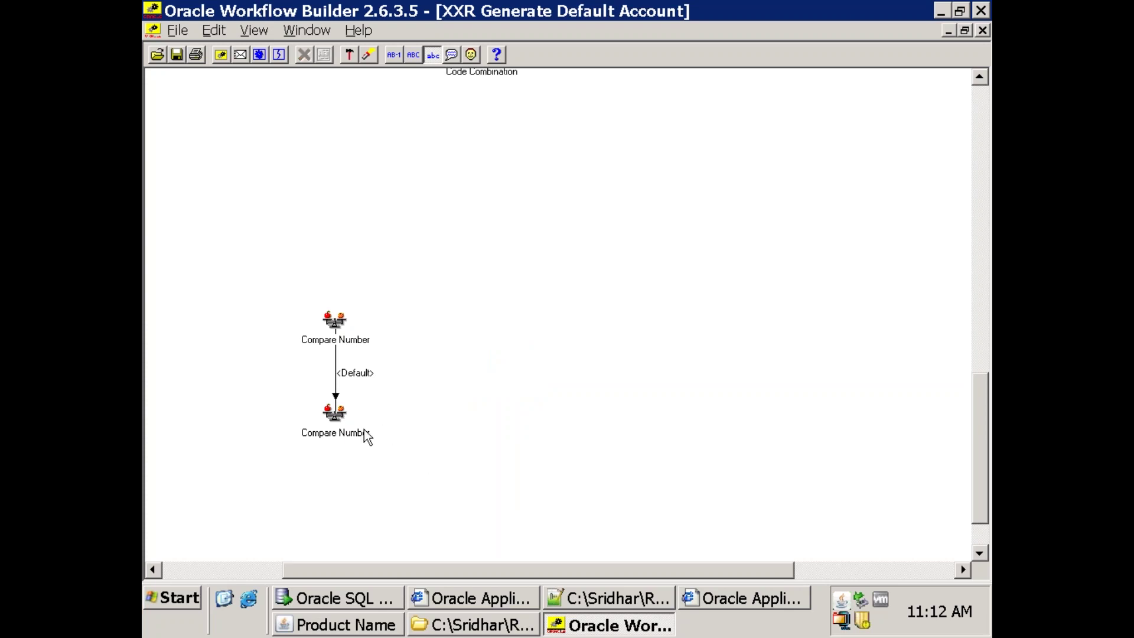
{"action": "left_click", "coordinate": [347, 432]}
{"action": "key", "text": "Delete"}
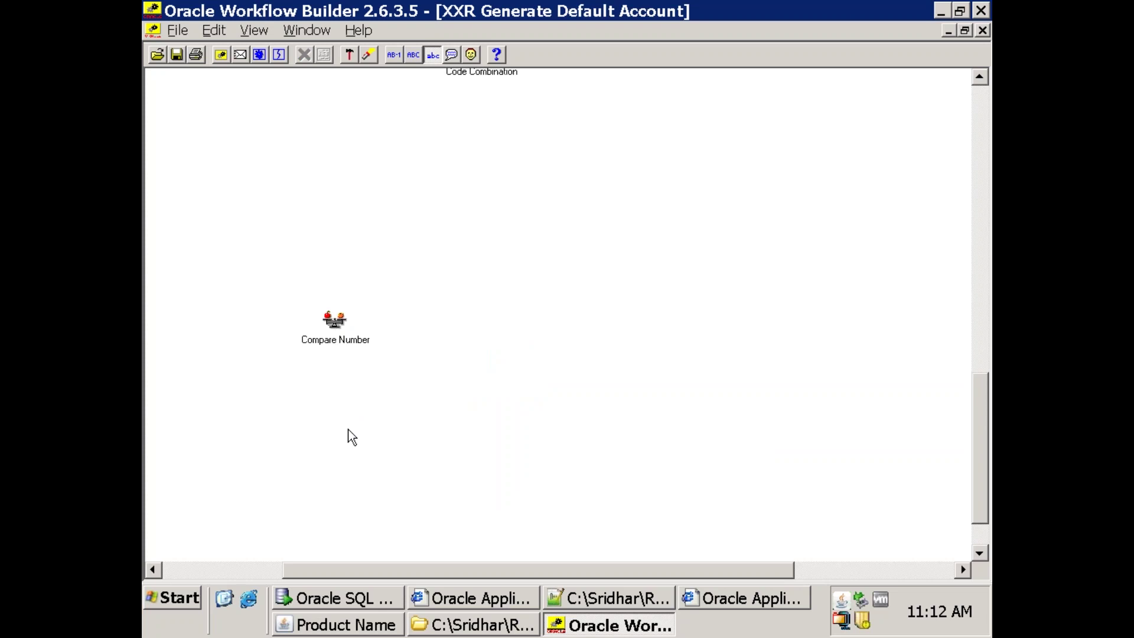
{"action": "left_click", "coordinate": [343, 340]}
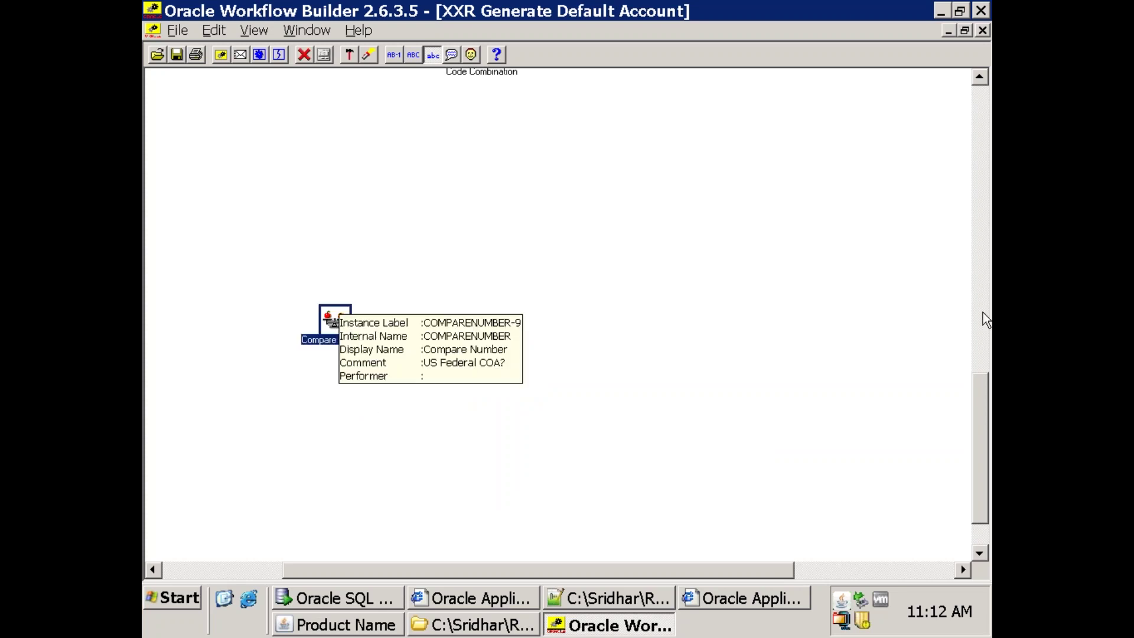
{"action": "key", "text": "Delete"}
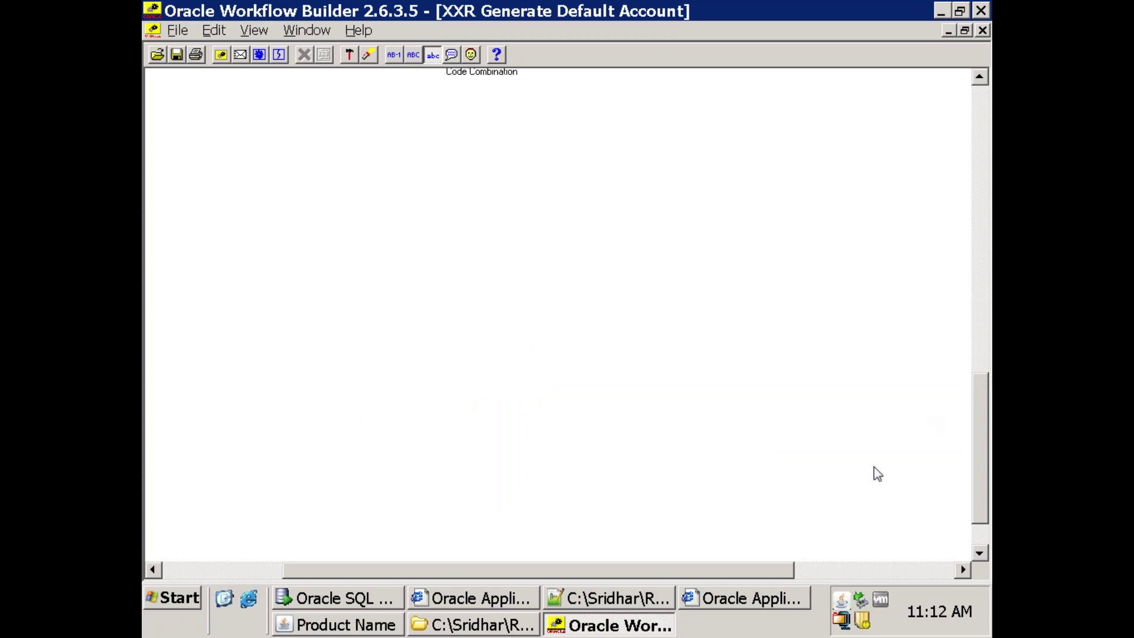
{"action": "left_click", "coordinate": [979, 189]}
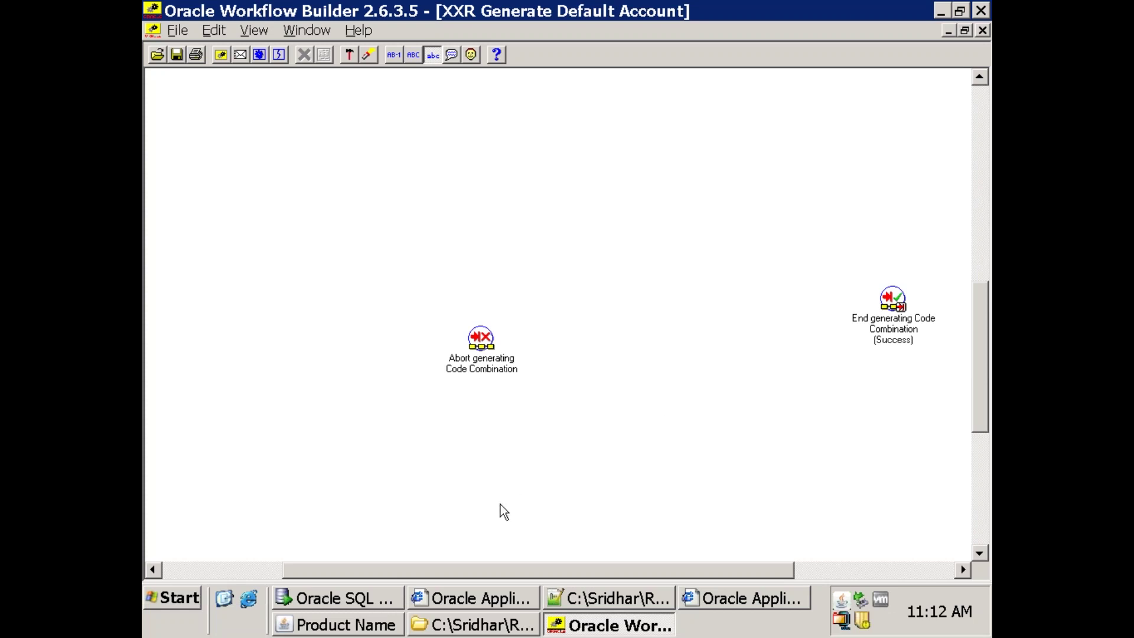
{"action": "scroll", "coordinate": [458, 298], "scroll_direction": "up", "scroll_amount": 3}
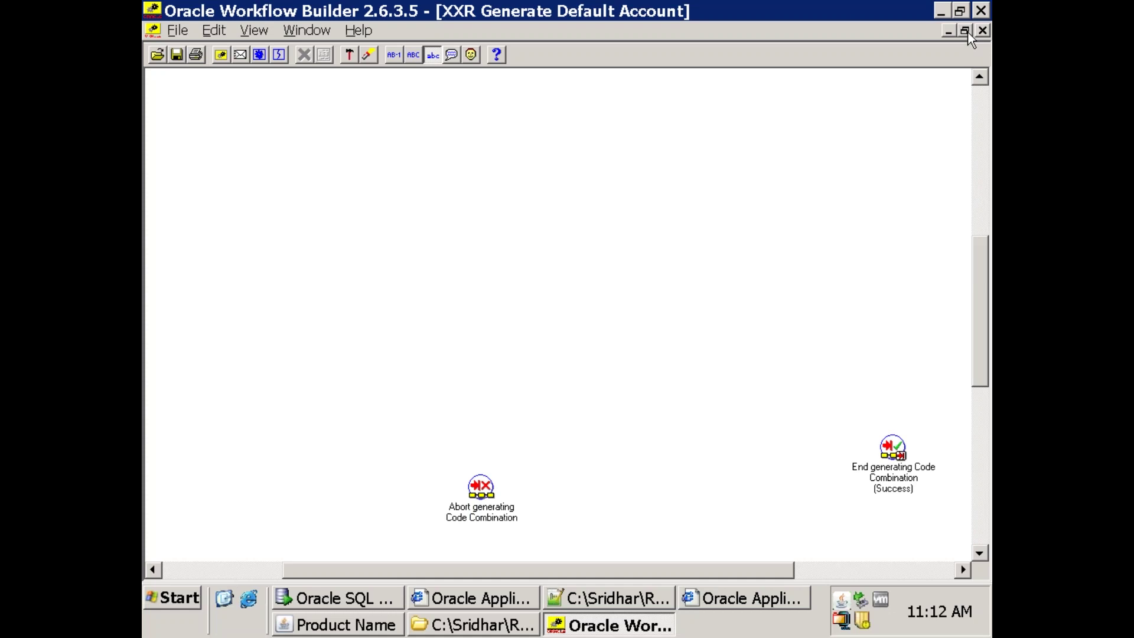
{"action": "scroll", "coordinate": [969, 37], "scroll_direction": "left", "scroll_amount": 3}
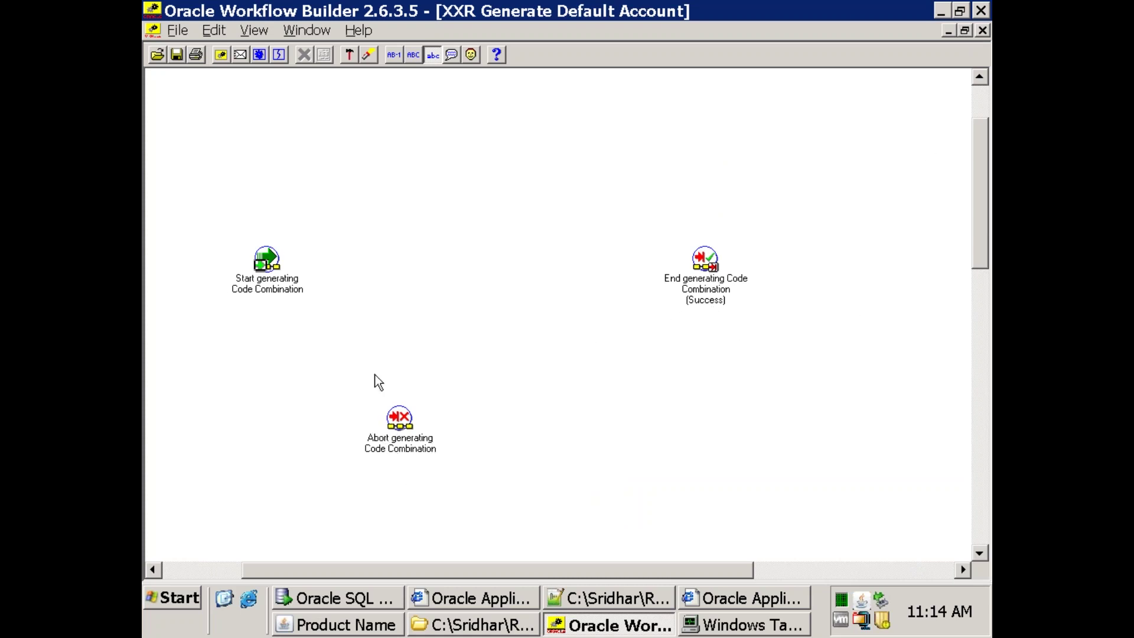
Set the Abort node to End with result Failure, then move it up and right.
{"action": "left_click", "coordinate": [400, 418]}
{"action": "double_click", "coordinate": [373, 429]}
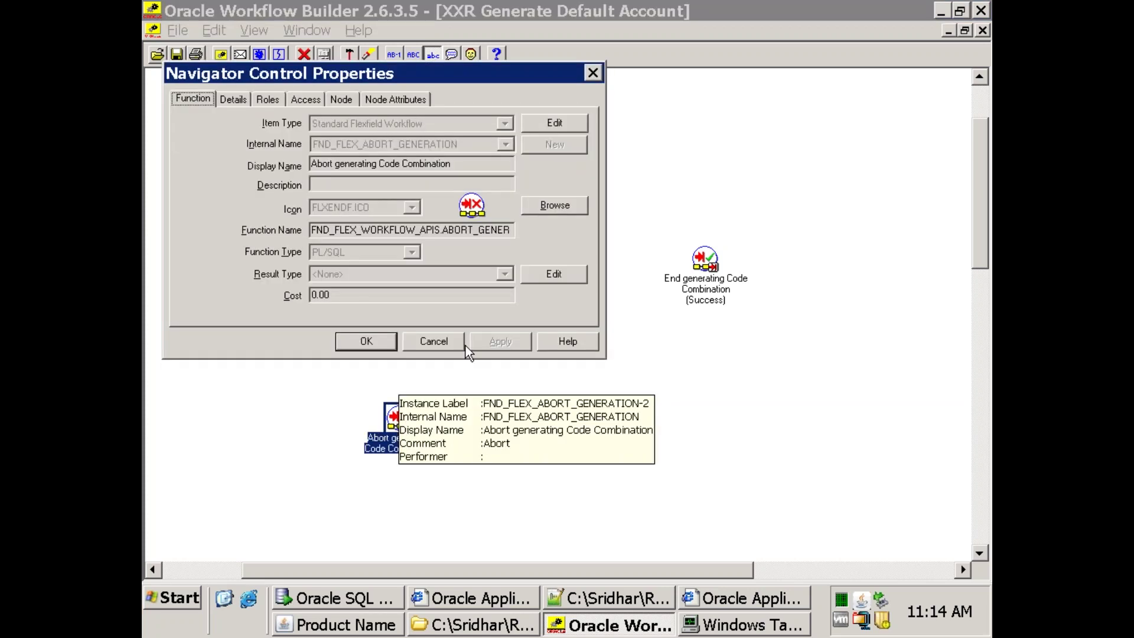
{"action": "left_click", "coordinate": [391, 100]}
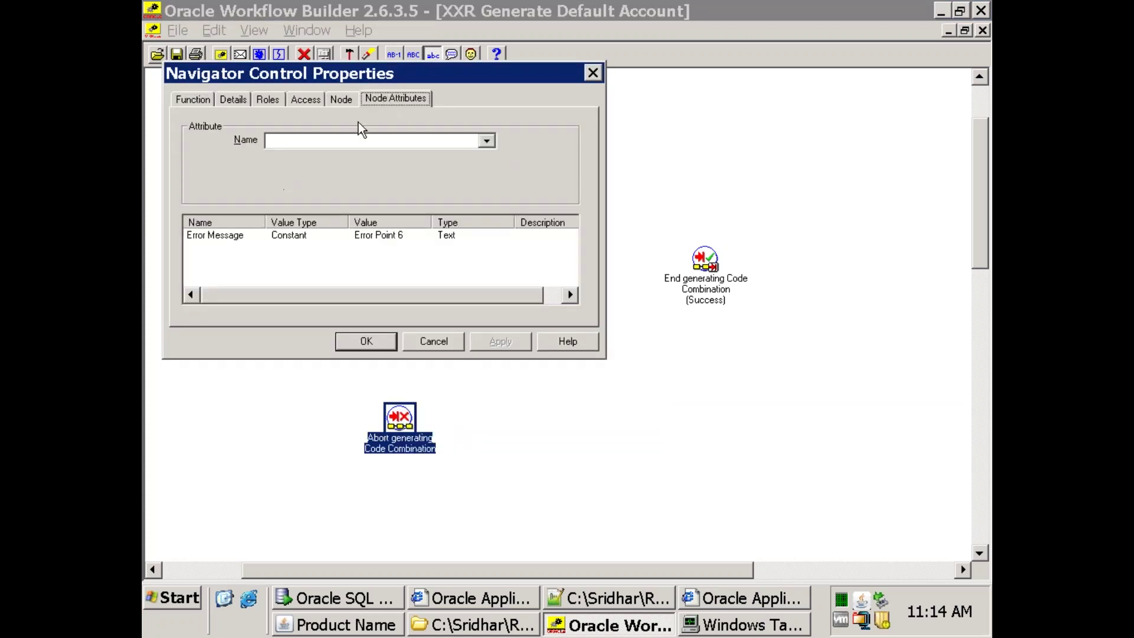
{"action": "left_click", "coordinate": [340, 100]}
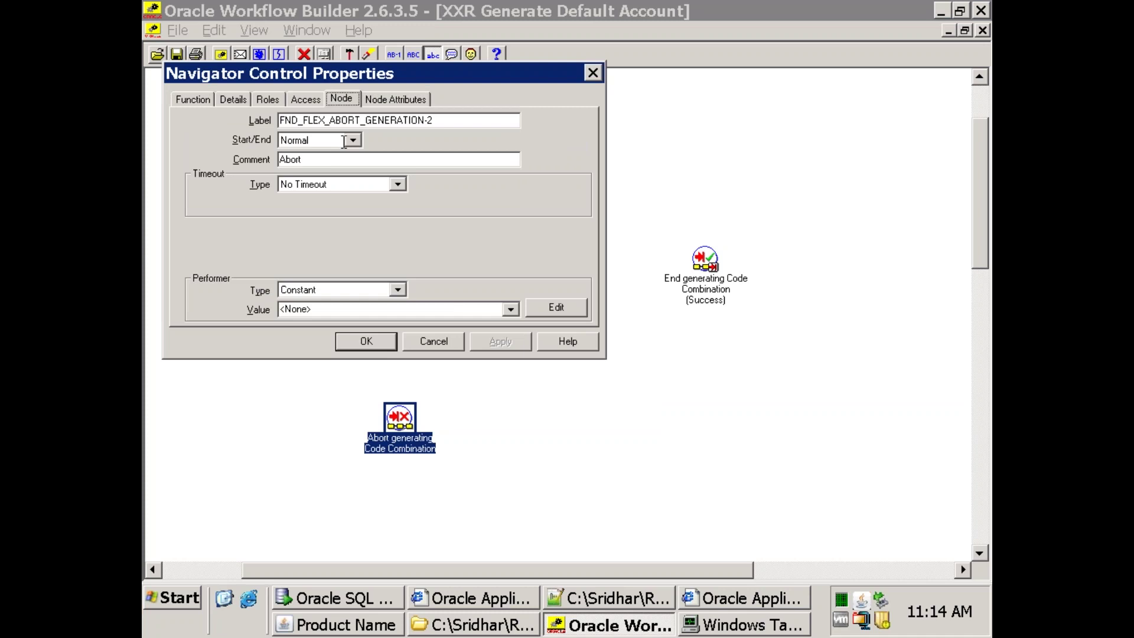
{"action": "left_click", "coordinate": [344, 142]}
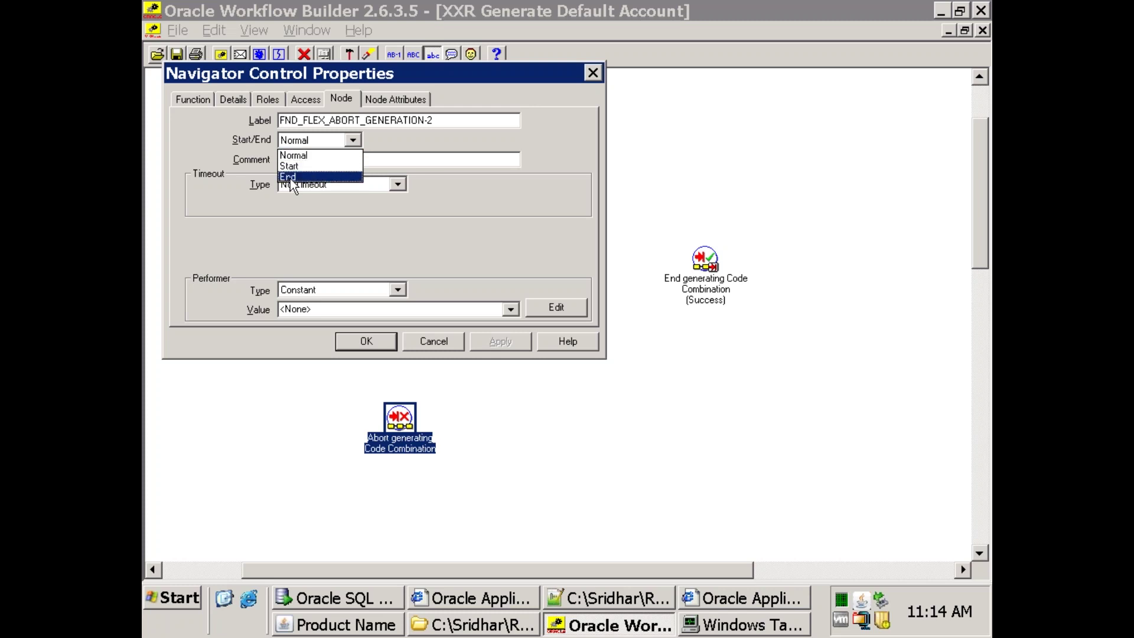
{"action": "key", "text": "Return"}
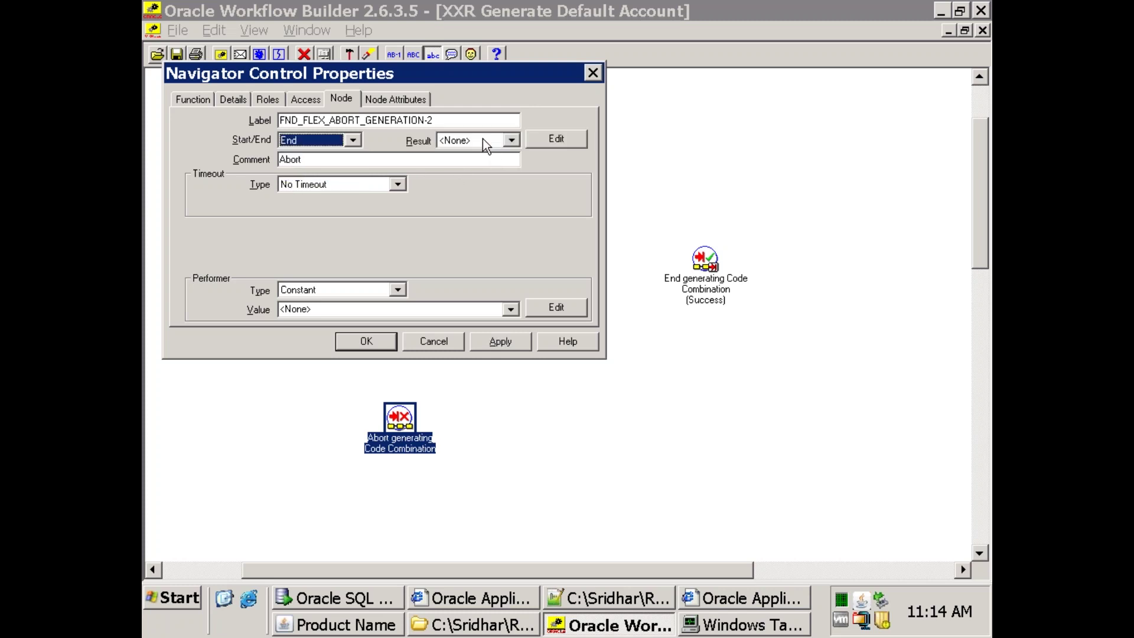
{"action": "key", "text": "Tab"}
{"action": "key", "text": "Tab"}
{"action": "key", "text": "alt+Down"}
{"action": "left_click", "coordinate": [474, 140]}
{"action": "left_click", "coordinate": [474, 141]}
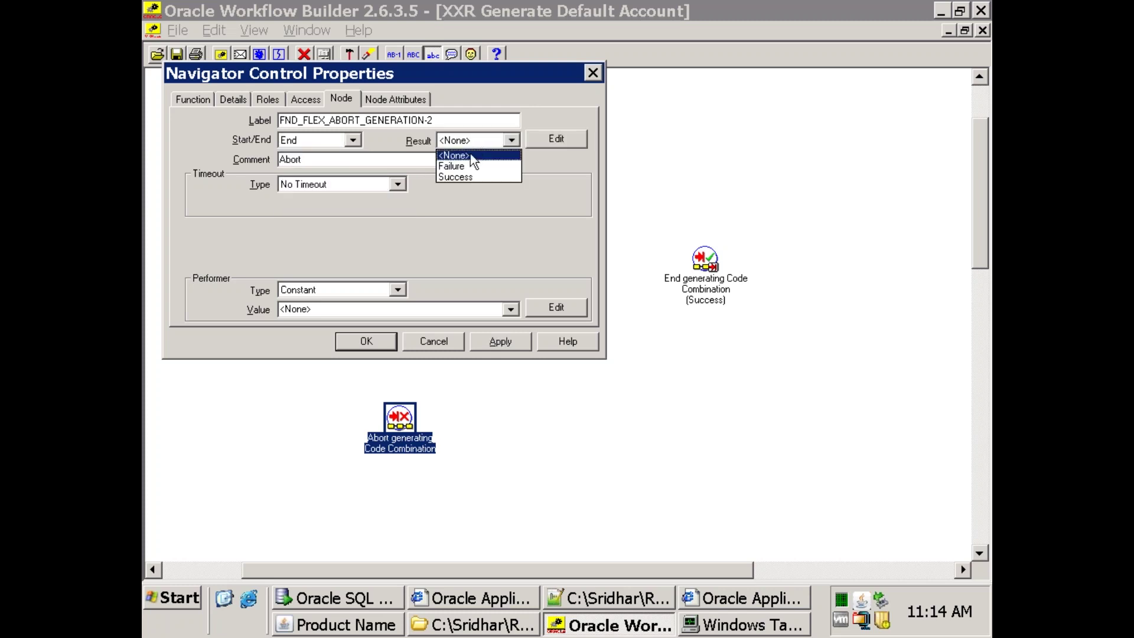
{"action": "left_click", "coordinate": [371, 353]}
{"action": "left_click", "coordinate": [367, 347]}
{"action": "left_click_drag", "start_coordinate": [417, 423], "coordinate": [508, 384]}
{"action": "left_click", "coordinate": [590, 331]}
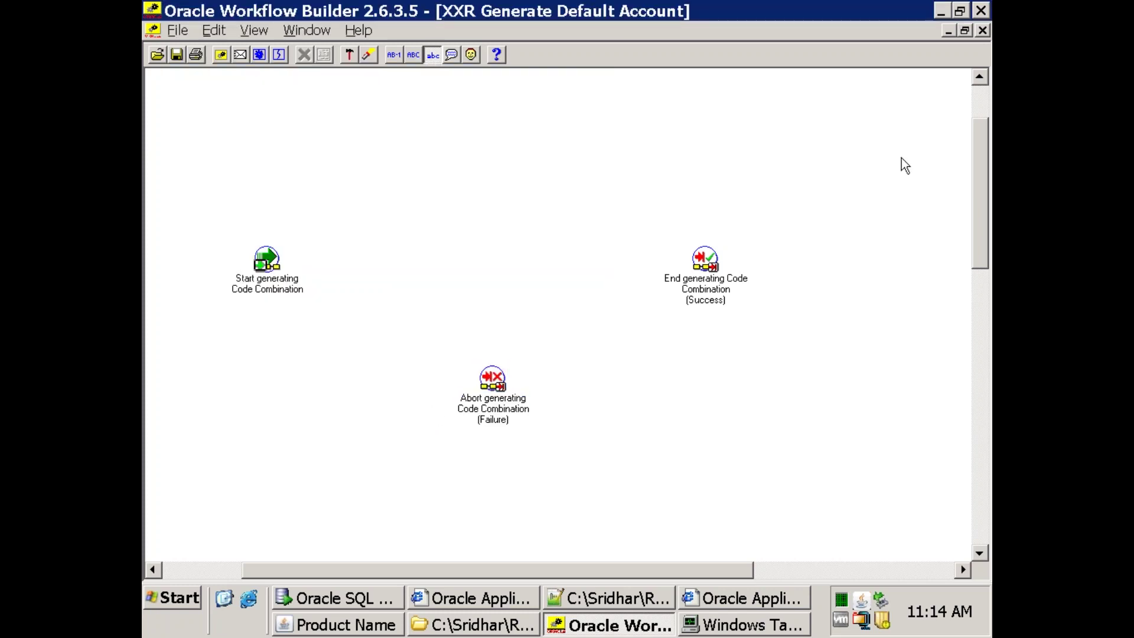
Restore the process window and open xxlt_ap_pa_acc_gen_pkg_body.sql from APAccountGen in Notepad++.
{"action": "left_click", "coordinate": [965, 30]}
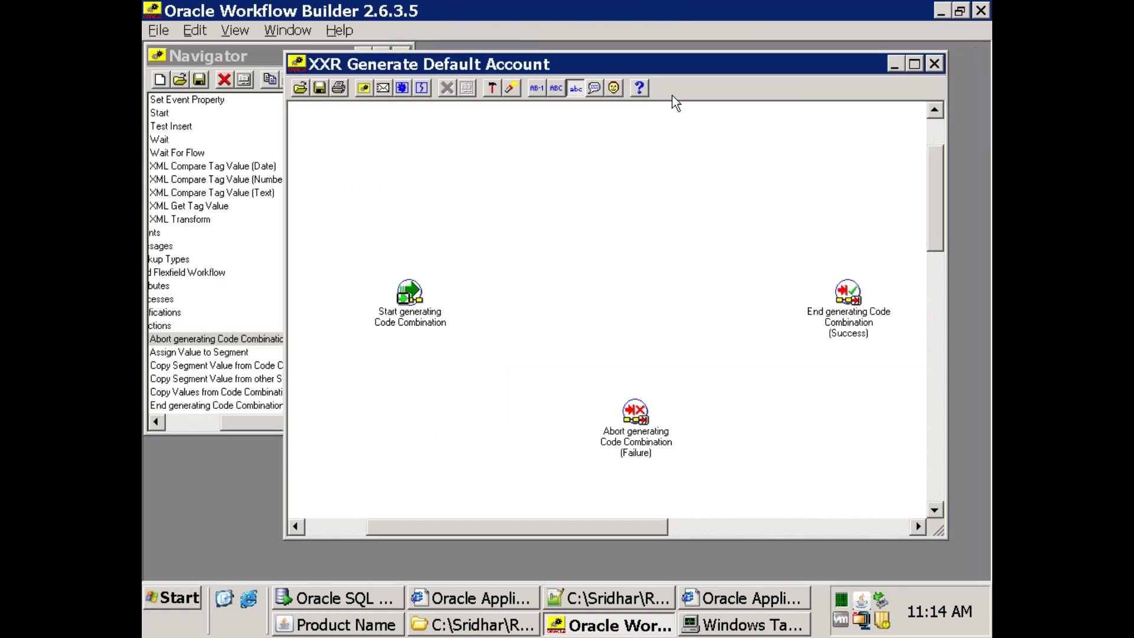
{"action": "left_click", "coordinate": [181, 423]}
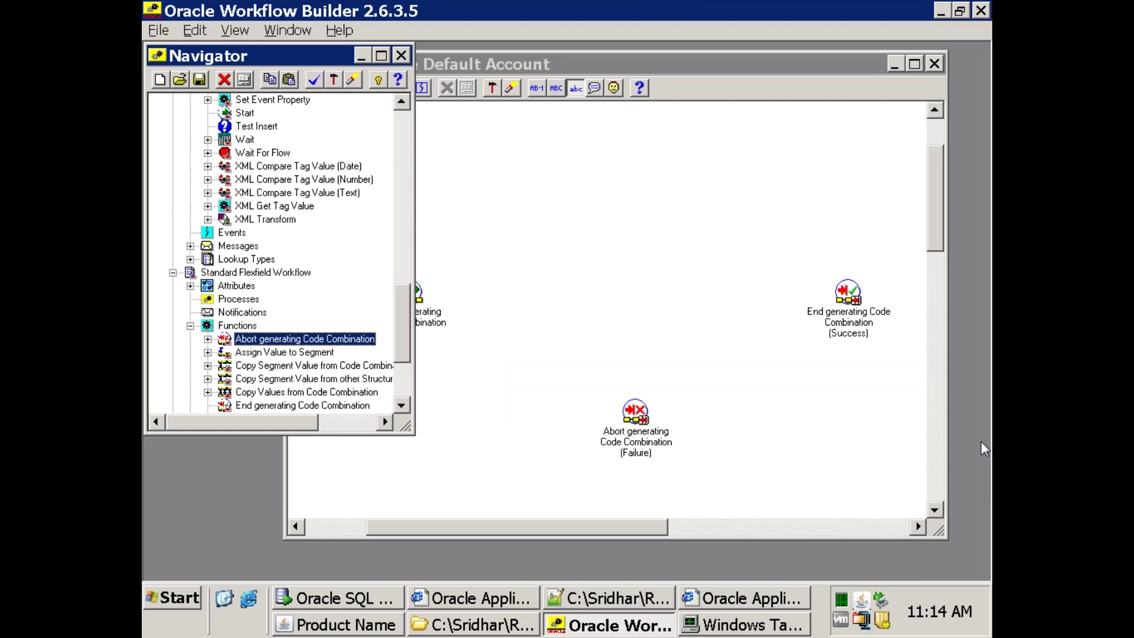
{"action": "left_click", "coordinate": [482, 626]}
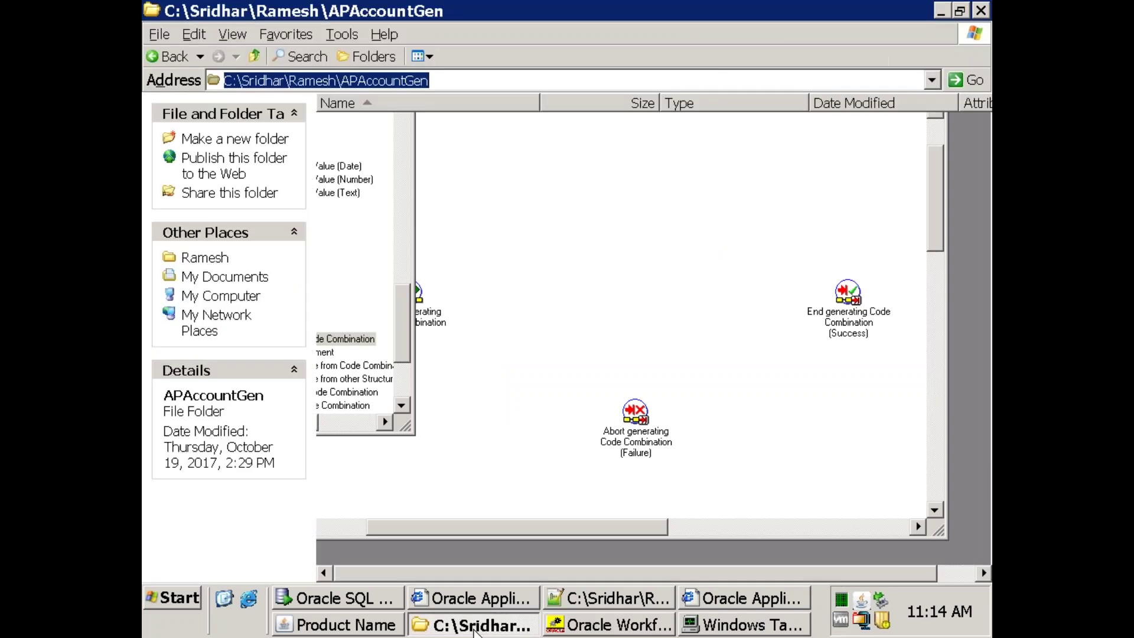
{"action": "right_click", "coordinate": [496, 122]}
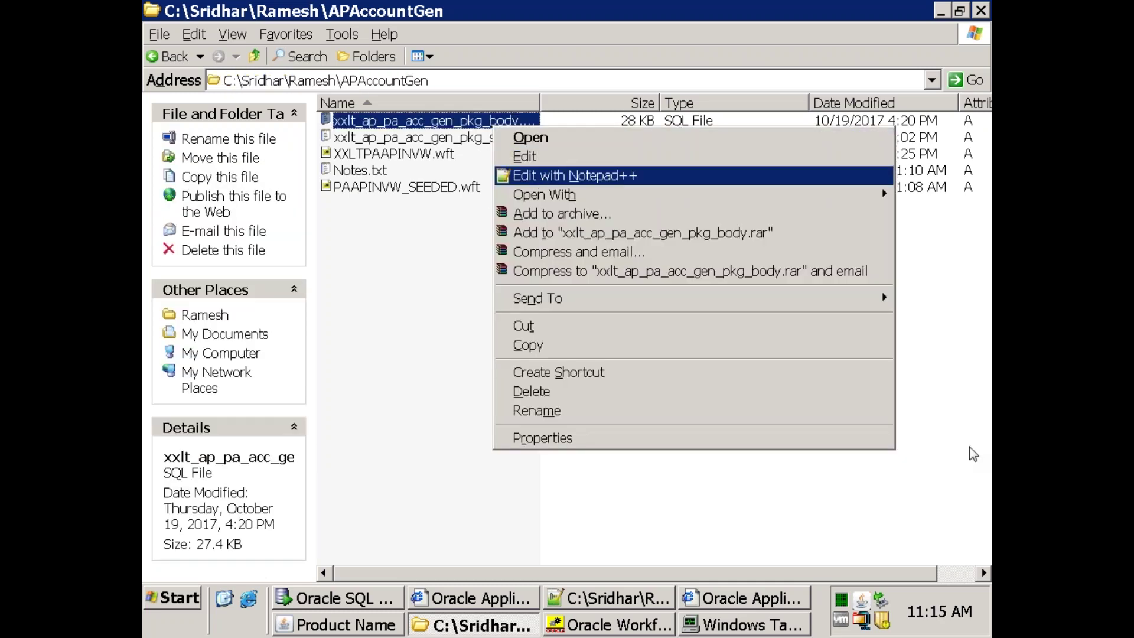
{"action": "key", "text": "Return"}
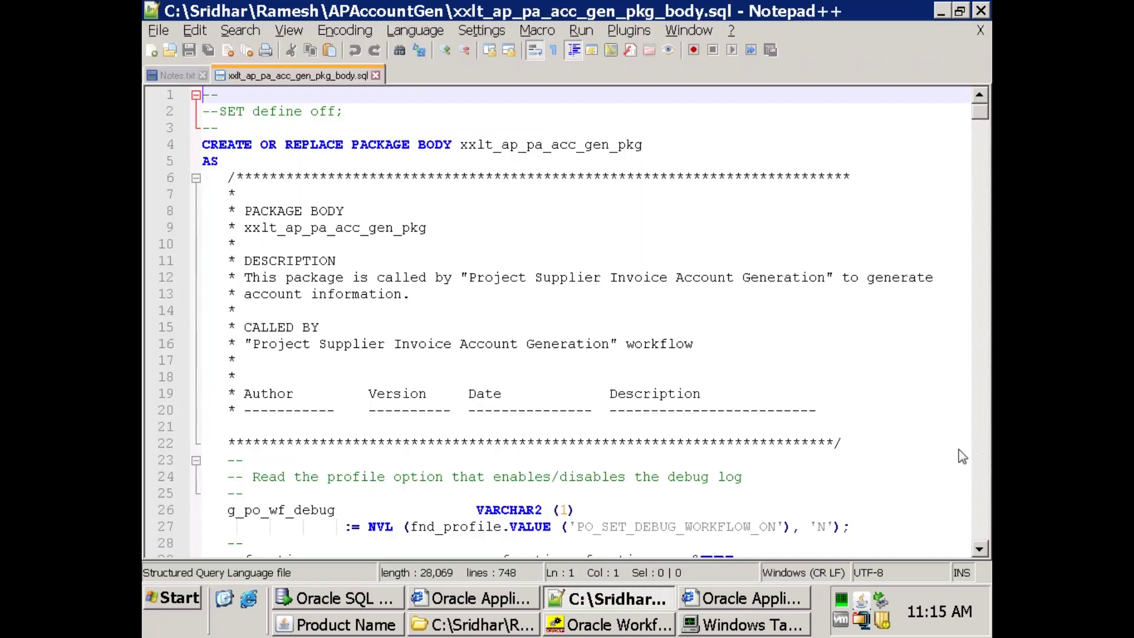
{"action": "left_click", "coordinate": [489, 357]}
{"action": "scroll", "coordinate": [473, 413], "scroll_direction": "down", "scroll_amount": 5}
{"action": "scroll", "coordinate": [464, 449], "scroll_direction": "down", "scroll_amount": 20}
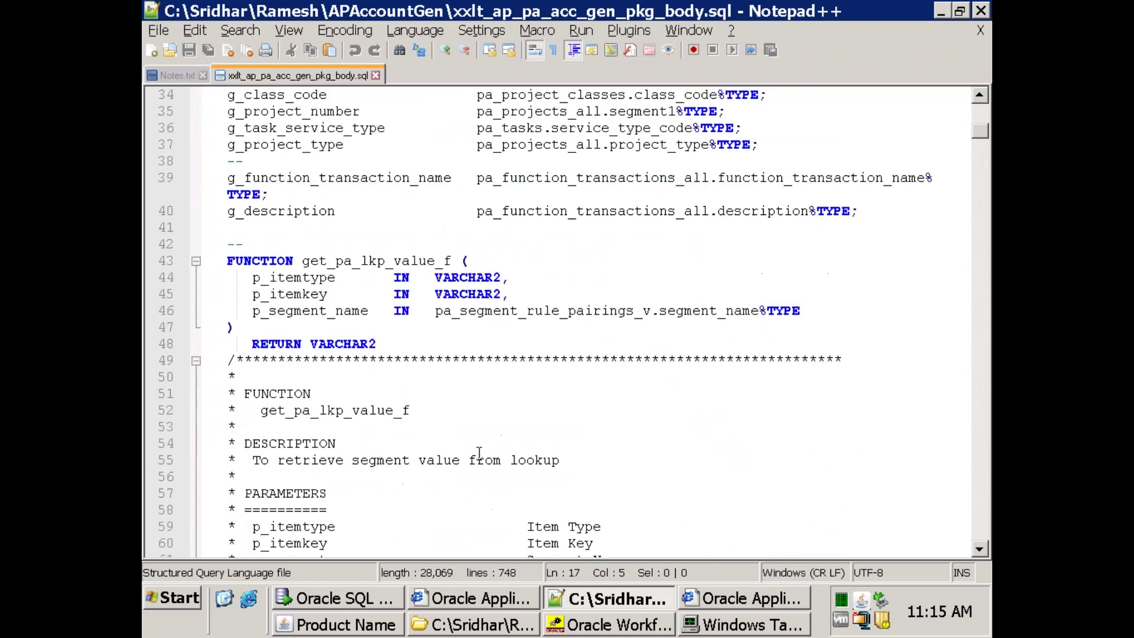
{"action": "scroll", "coordinate": [538, 435], "scroll_direction": "down", "scroll_amount": 12}
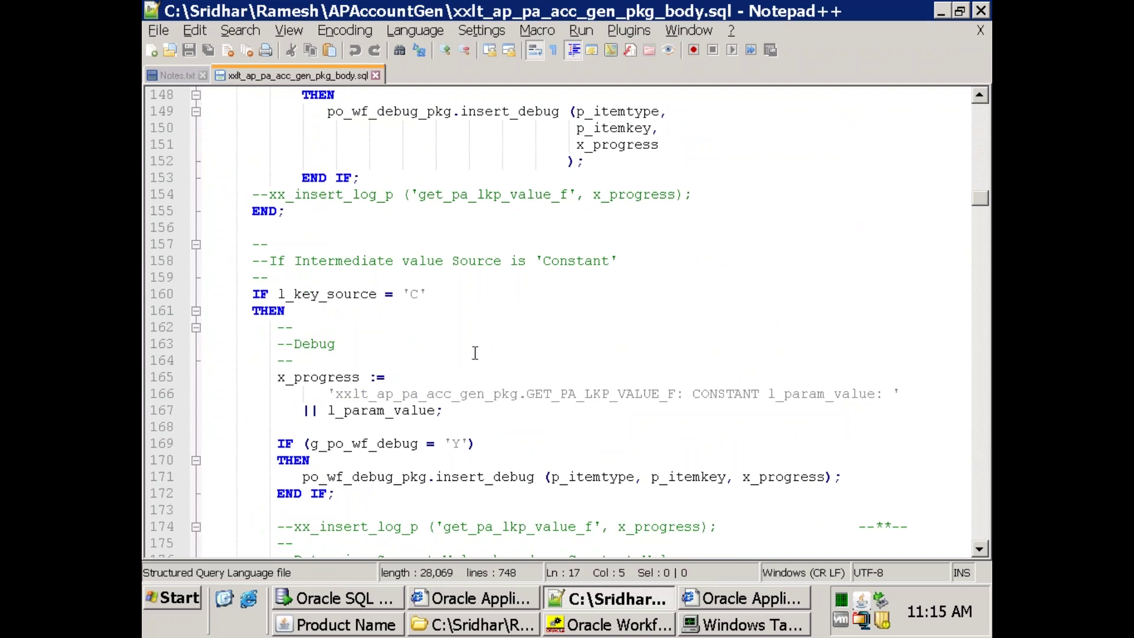
{"action": "scroll", "coordinate": [490, 343], "scroll_direction": "down", "scroll_amount": 2}
{"action": "scroll", "coordinate": [510, 330], "scroll_direction": "down", "scroll_amount": 2}
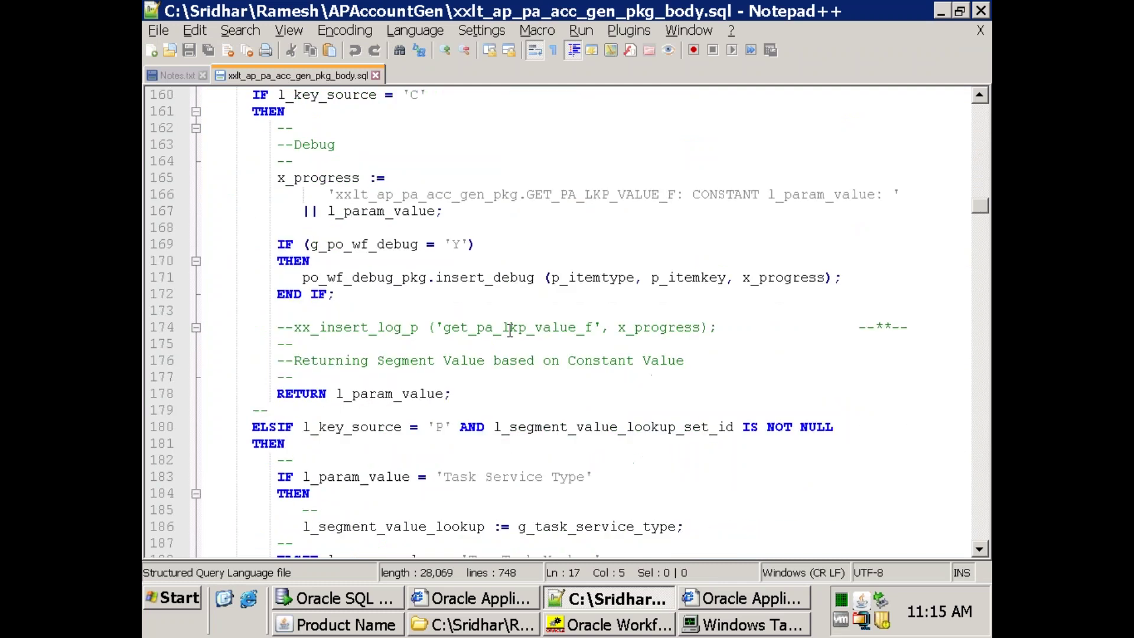
{"action": "scroll", "coordinate": [511, 323], "scroll_direction": "down", "scroll_amount": 4}
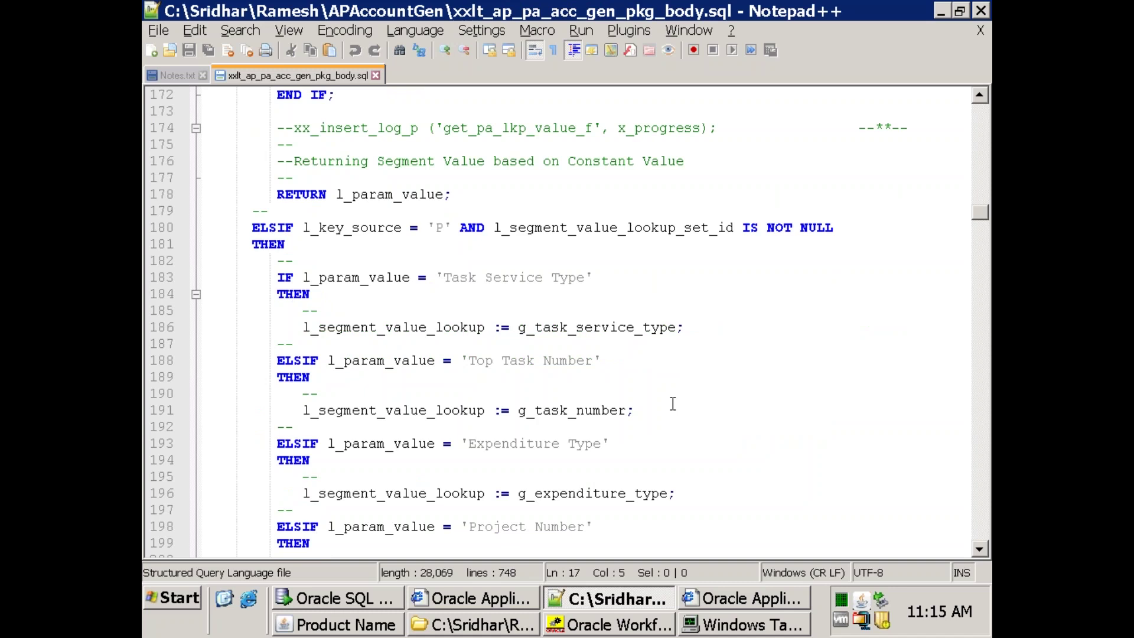
{"action": "scroll", "coordinate": [676, 402], "scroll_direction": "down", "scroll_amount": 14}
{"action": "left_click", "coordinate": [683, 397]}
{"action": "scroll", "coordinate": [685, 399], "scroll_direction": "down", "scroll_amount": 16}
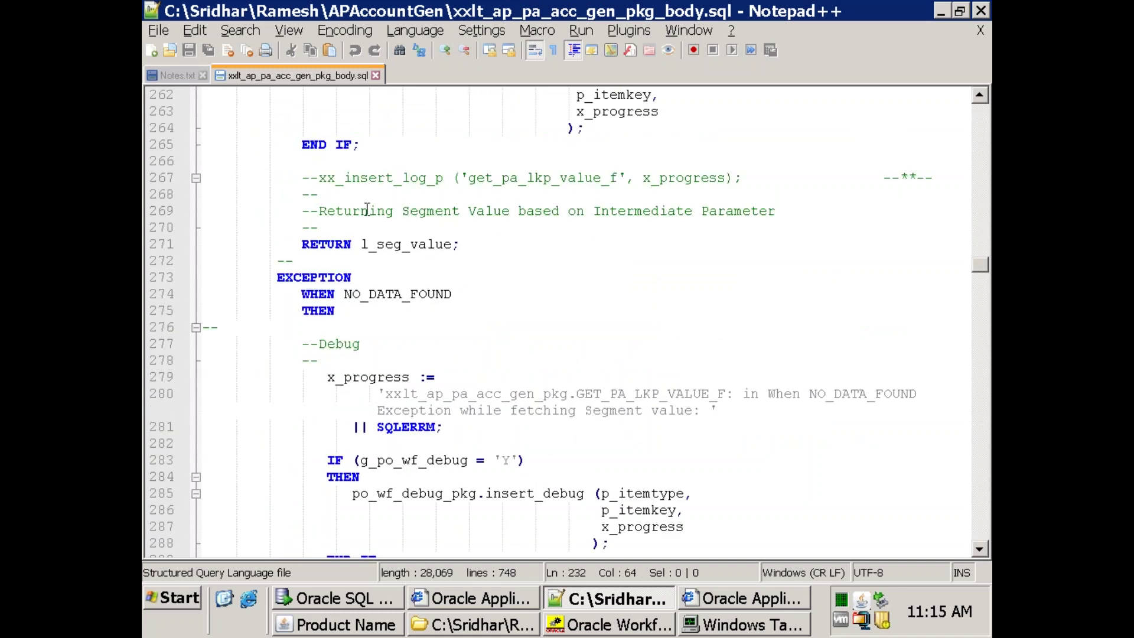
{"action": "scroll", "coordinate": [508, 372], "scroll_direction": "up", "scroll_amount": 4}
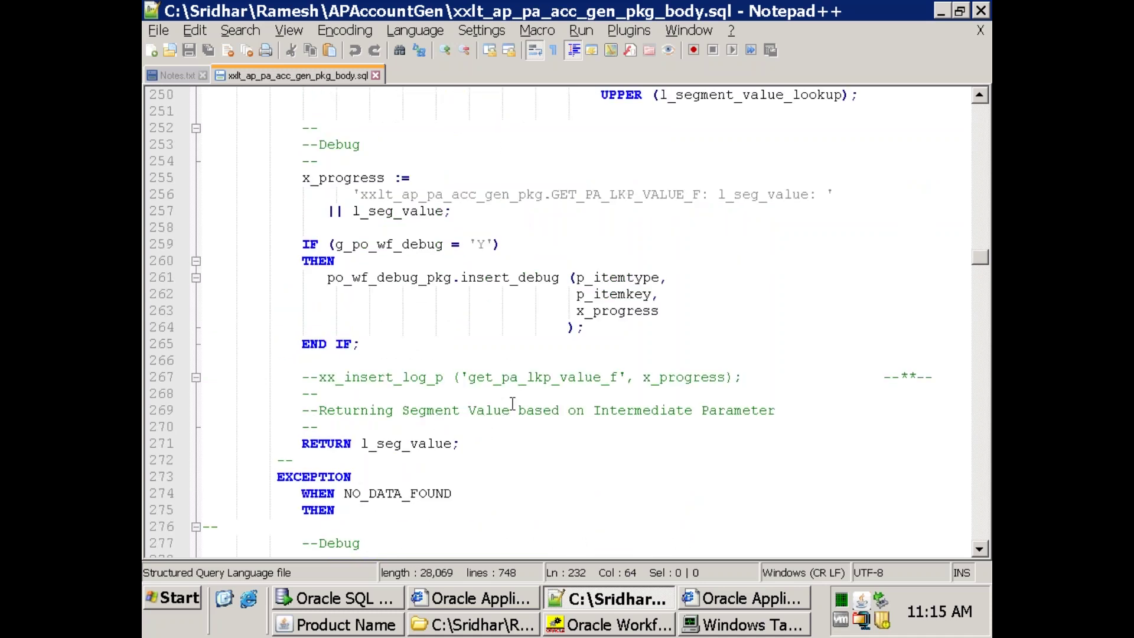
{"action": "scroll", "coordinate": [512, 403], "scroll_direction": "down", "scroll_amount": 5}
{"action": "key", "text": "Page_Down"}
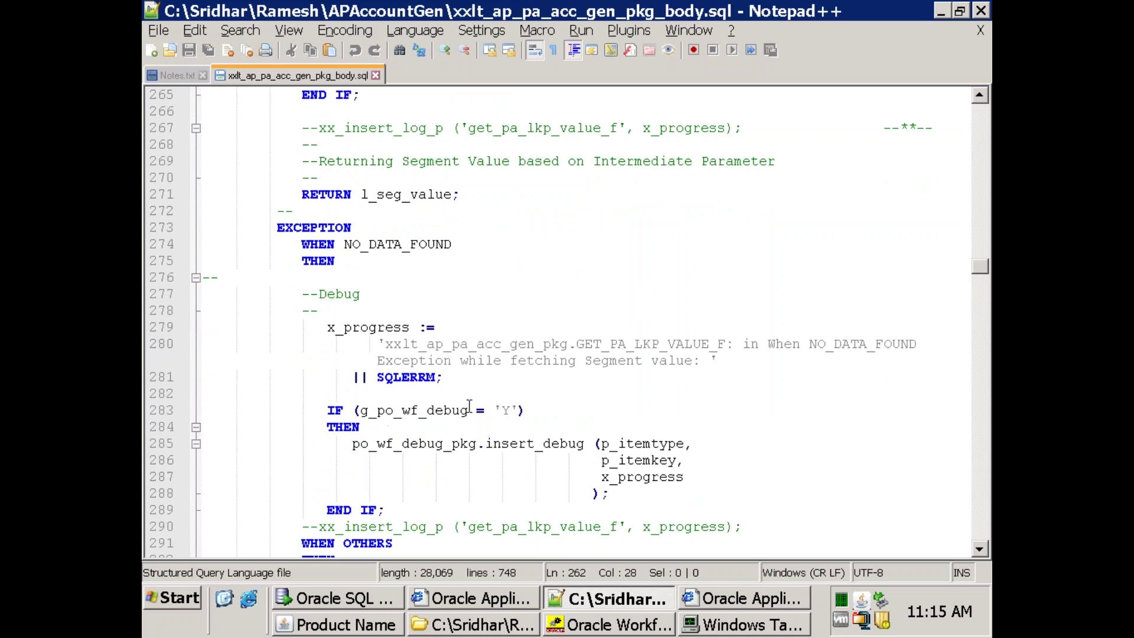
{"action": "scroll", "coordinate": [469, 406], "scroll_direction": "down", "scroll_amount": 18}
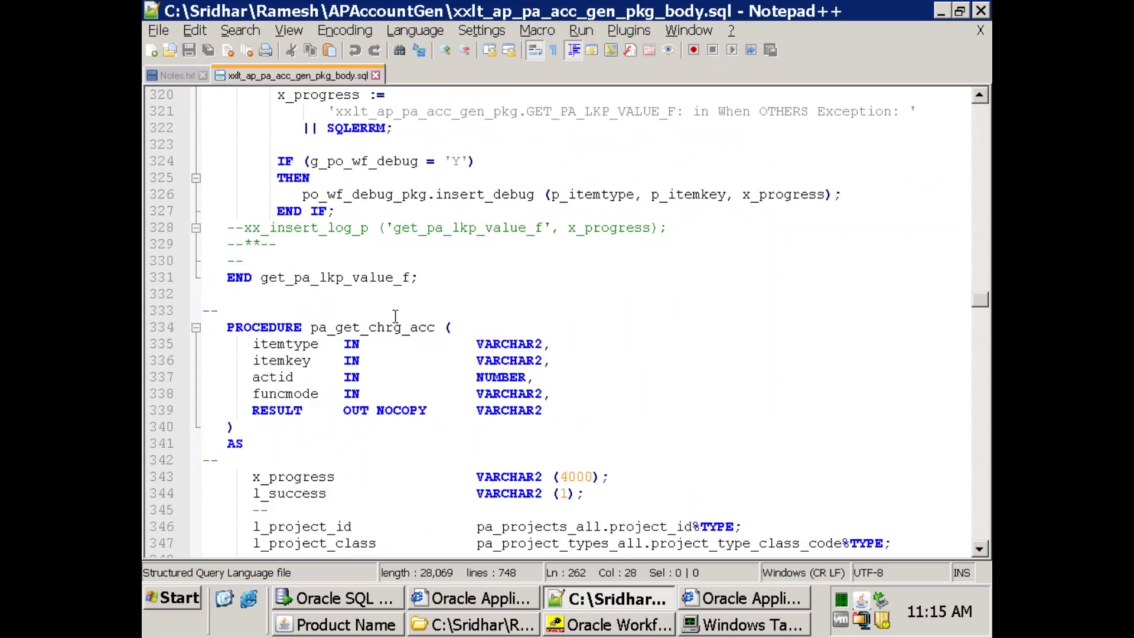
{"action": "scroll", "coordinate": [437, 351], "scroll_direction": "down", "scroll_amount": 16}
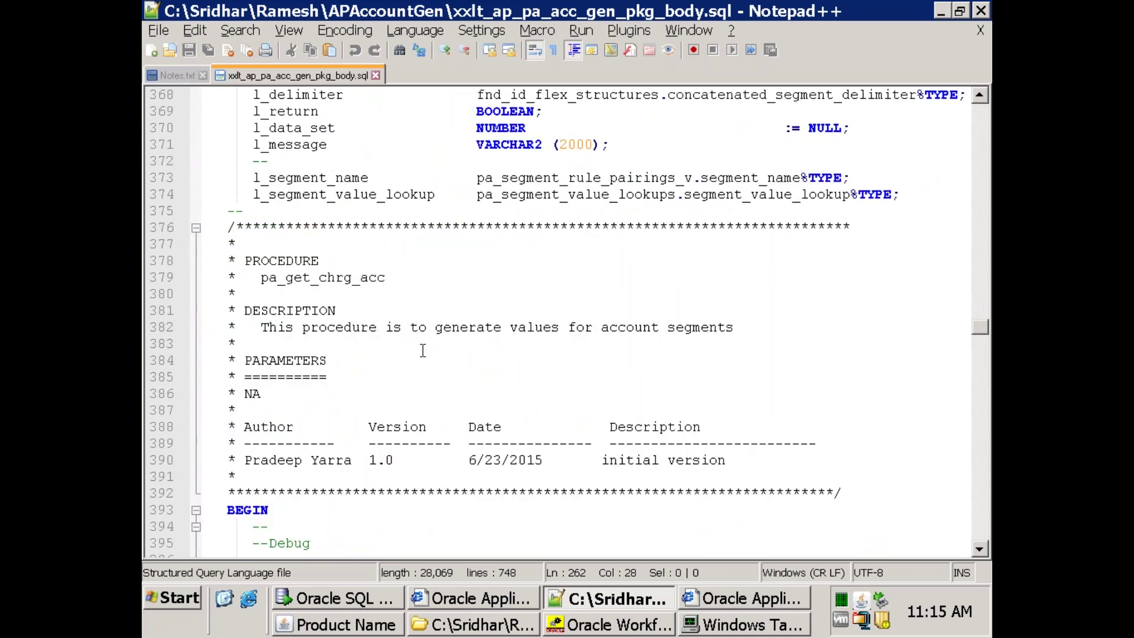
{"action": "left_click", "coordinate": [337, 357]}
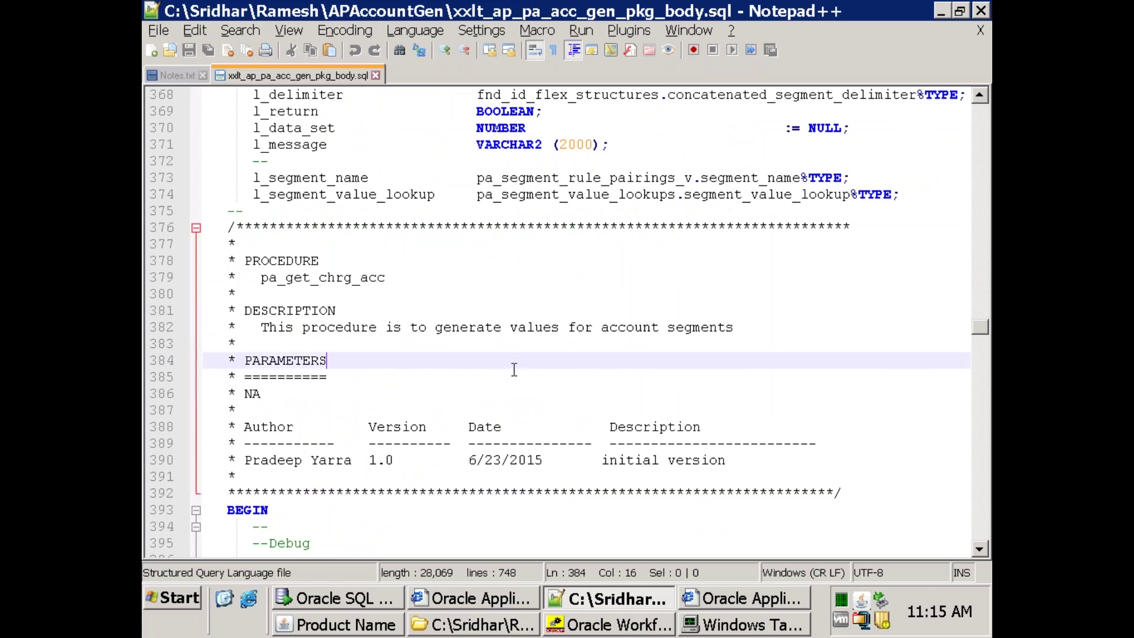
{"action": "key", "text": "Page_Up"}
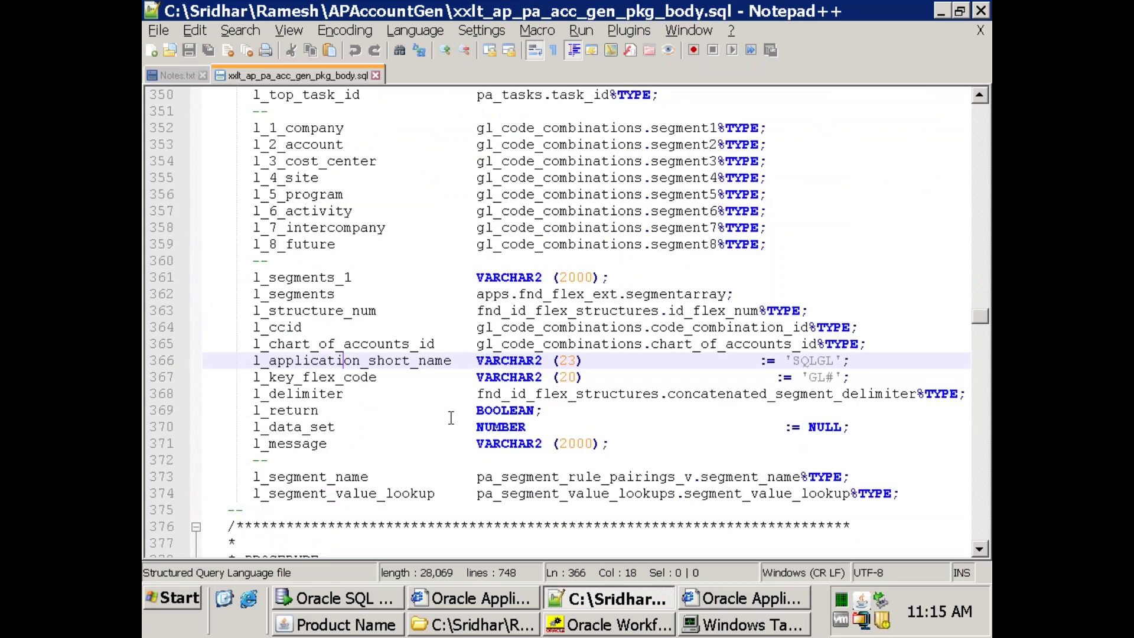
{"action": "scroll", "coordinate": [450, 418], "scroll_direction": "down", "scroll_amount": 7}
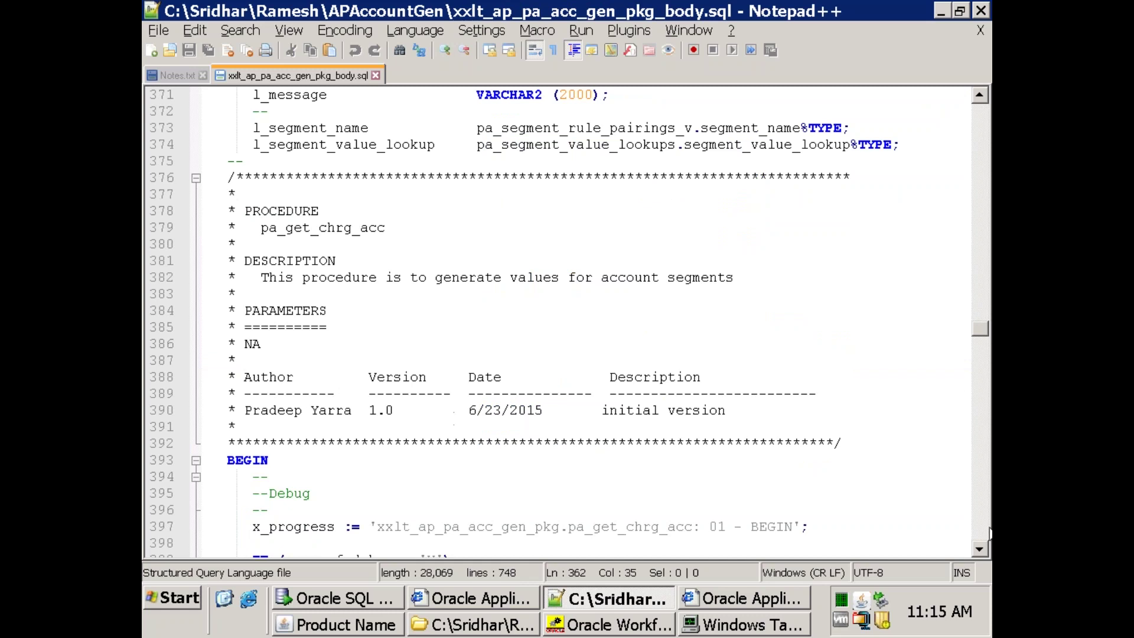
{"action": "scroll", "coordinate": [989, 533], "scroll_direction": "down", "scroll_amount": 17}
{"action": "mouse_move", "coordinate": [973, 478]}
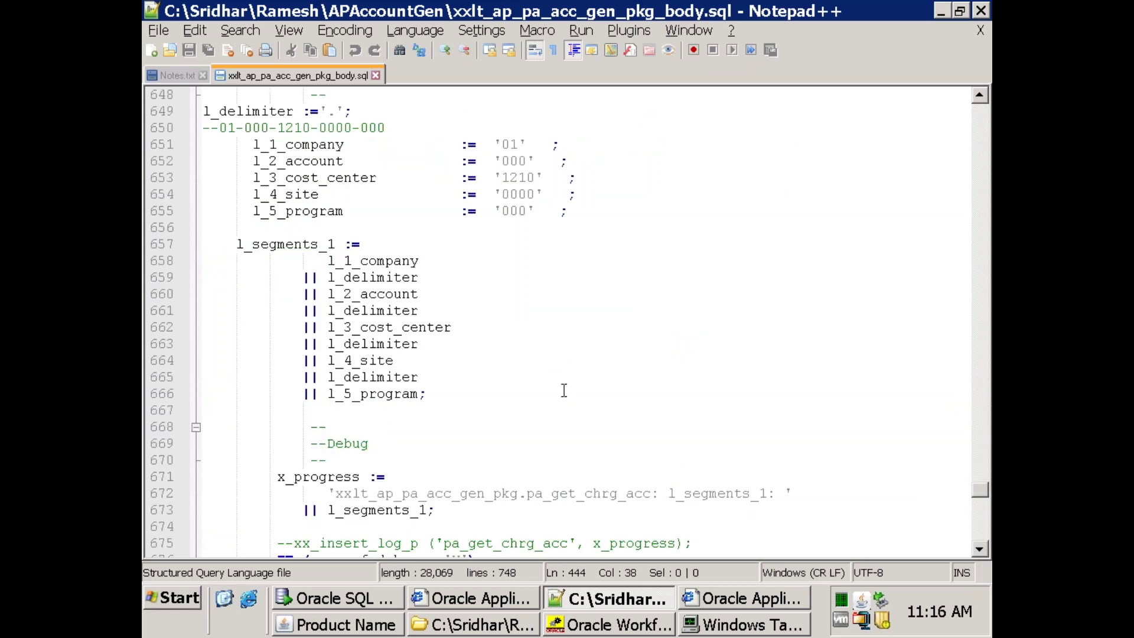
{"action": "left_click", "coordinate": [564, 391]}
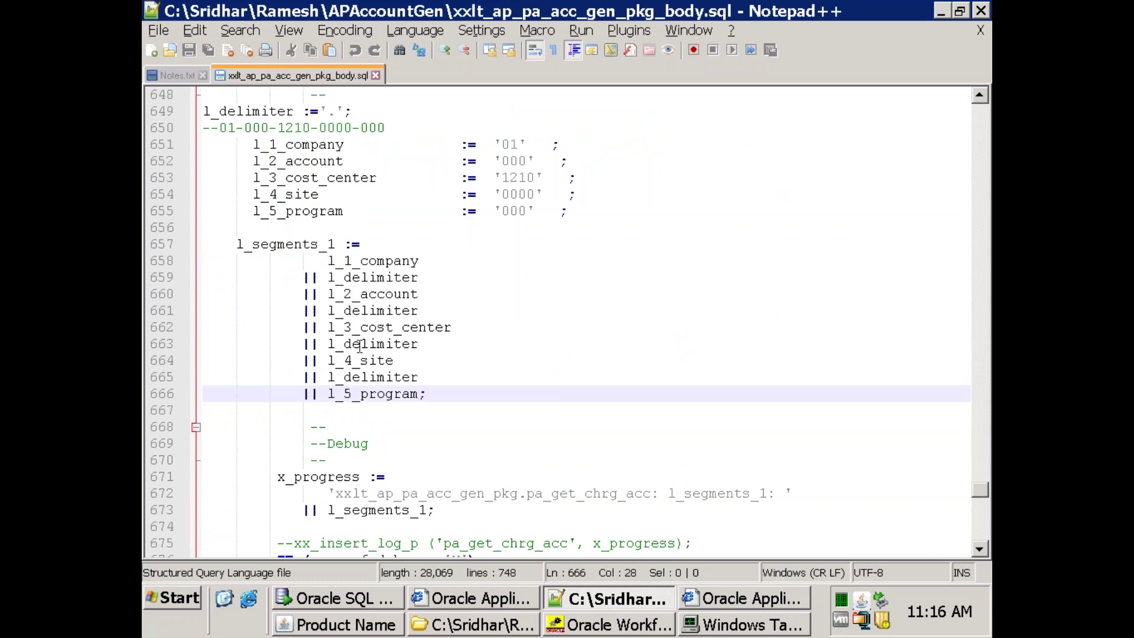
Scroll the package body, highlighting l_segments_1, to review the xxlt_SEGMENT1–5 assignments.
{"action": "scroll", "coordinate": [360, 346], "scroll_direction": "down", "scroll_amount": 1}
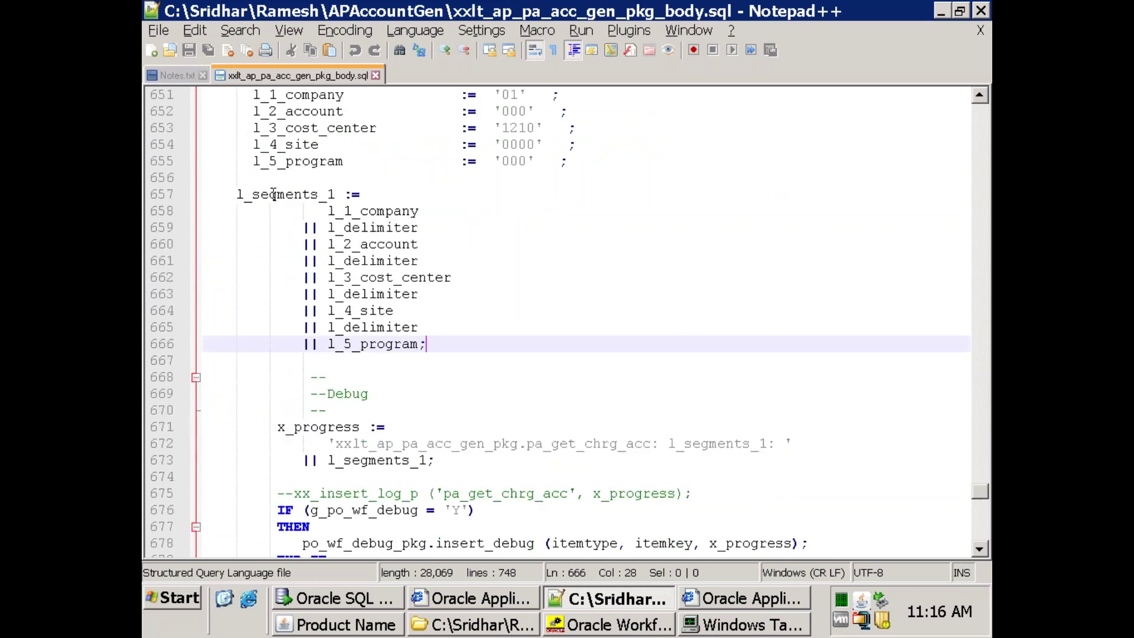
{"action": "scroll", "coordinate": [326, 228], "scroll_direction": "down", "scroll_amount": 5}
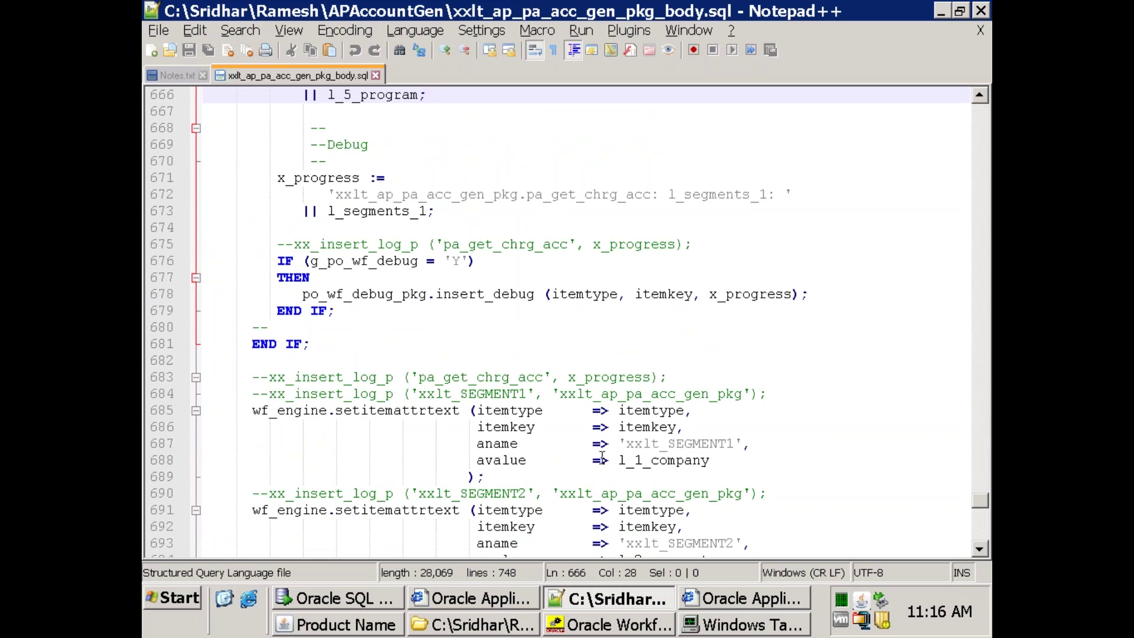
{"action": "scroll", "coordinate": [601, 458], "scroll_direction": "down", "scroll_amount": 1}
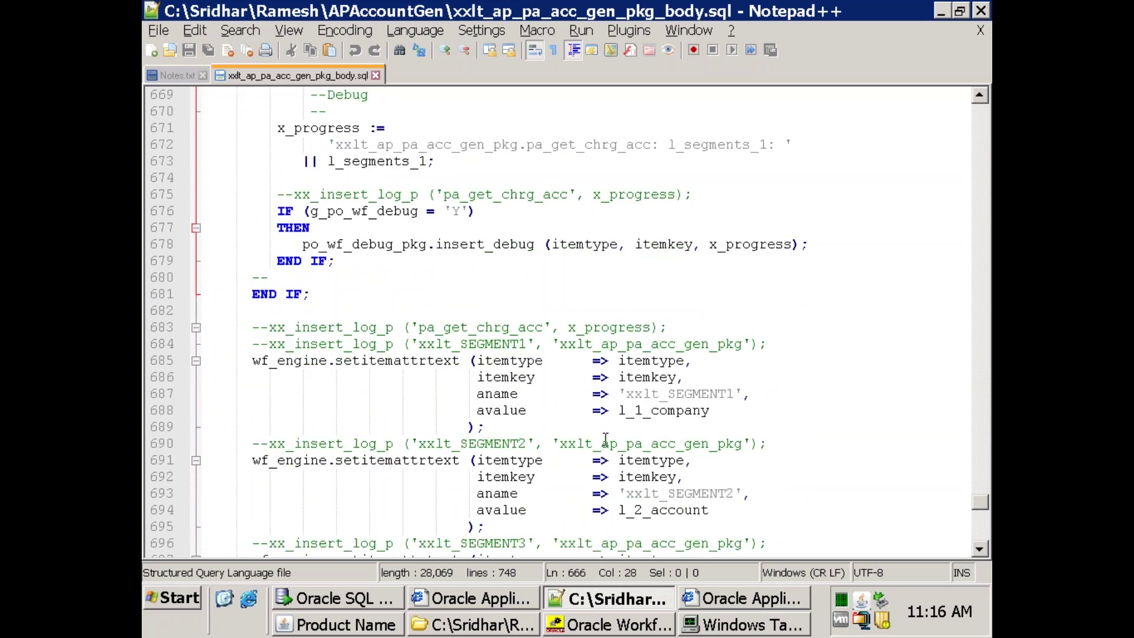
{"action": "scroll", "coordinate": [590, 414], "scroll_direction": "up", "scroll_amount": 3}
{"action": "scroll", "coordinate": [561, 338], "scroll_direction": "down", "scroll_amount": 2}
{"action": "scroll", "coordinate": [472, 266], "scroll_direction": "up", "scroll_amount": 3}
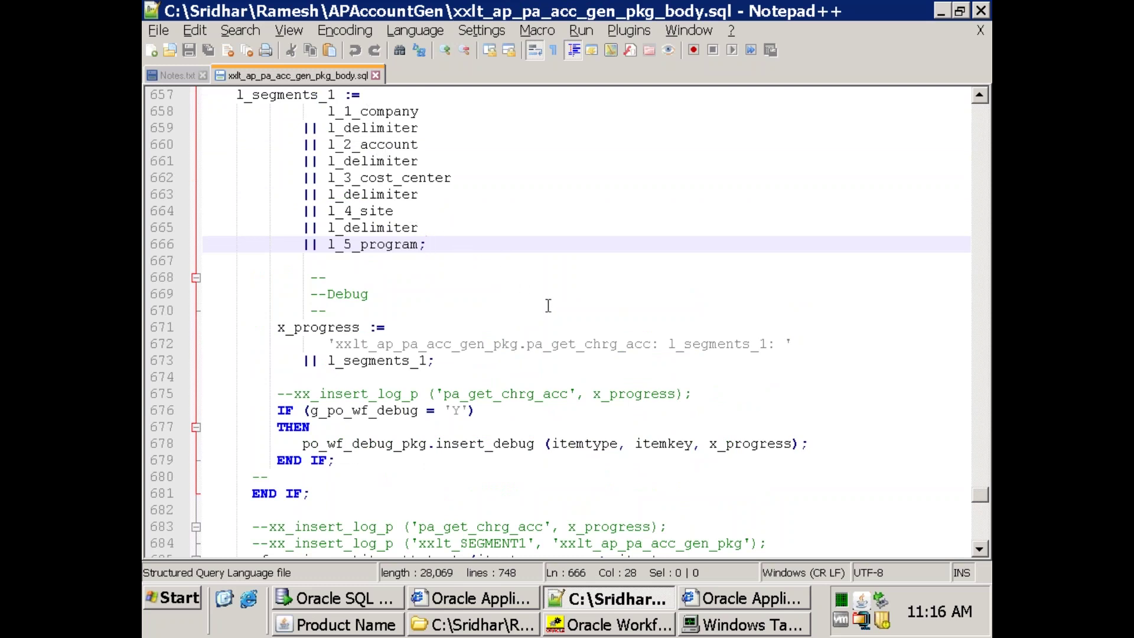
{"action": "scroll", "coordinate": [546, 315], "scroll_direction": "down", "scroll_amount": 8}
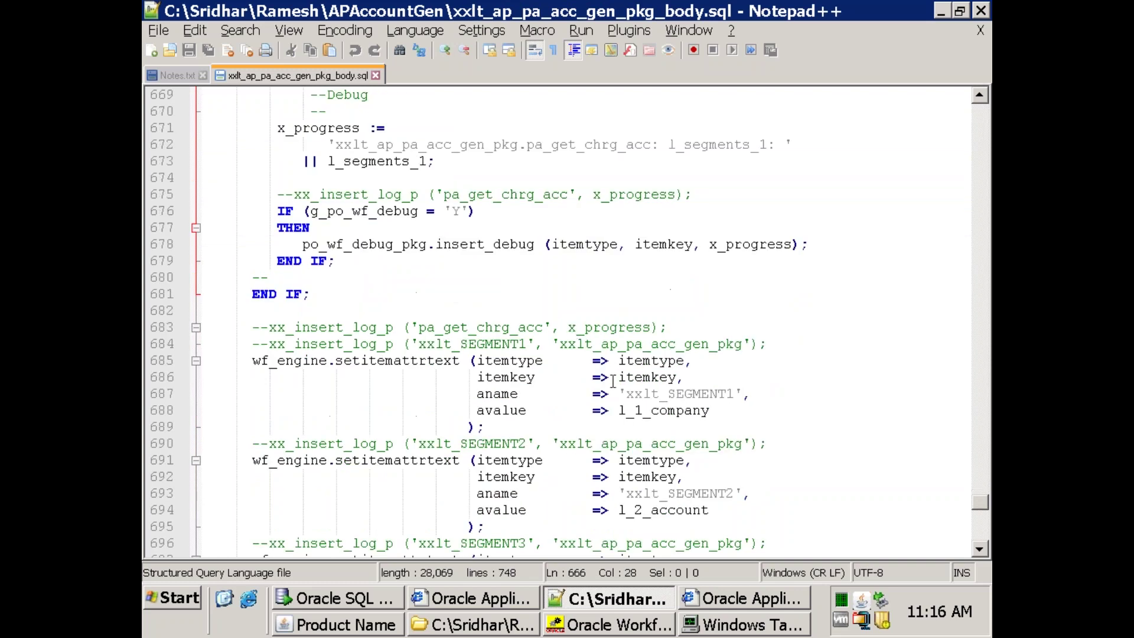
{"action": "scroll", "coordinate": [608, 194], "scroll_direction": "down", "scroll_amount": 3}
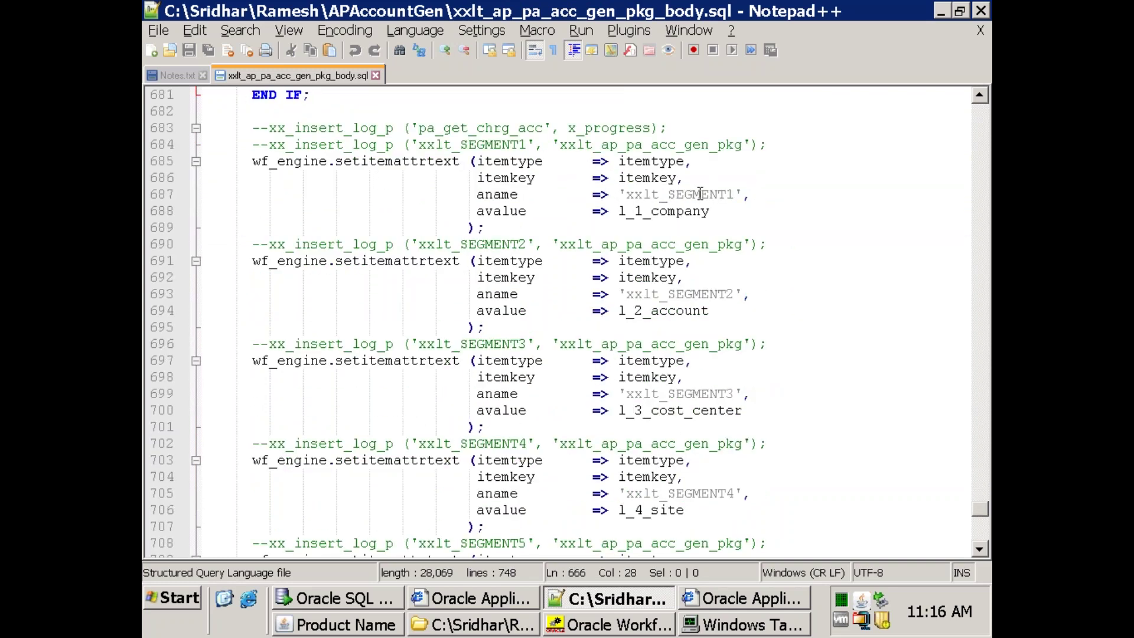
{"action": "scroll", "coordinate": [697, 310], "scroll_direction": "down", "scroll_amount": 3}
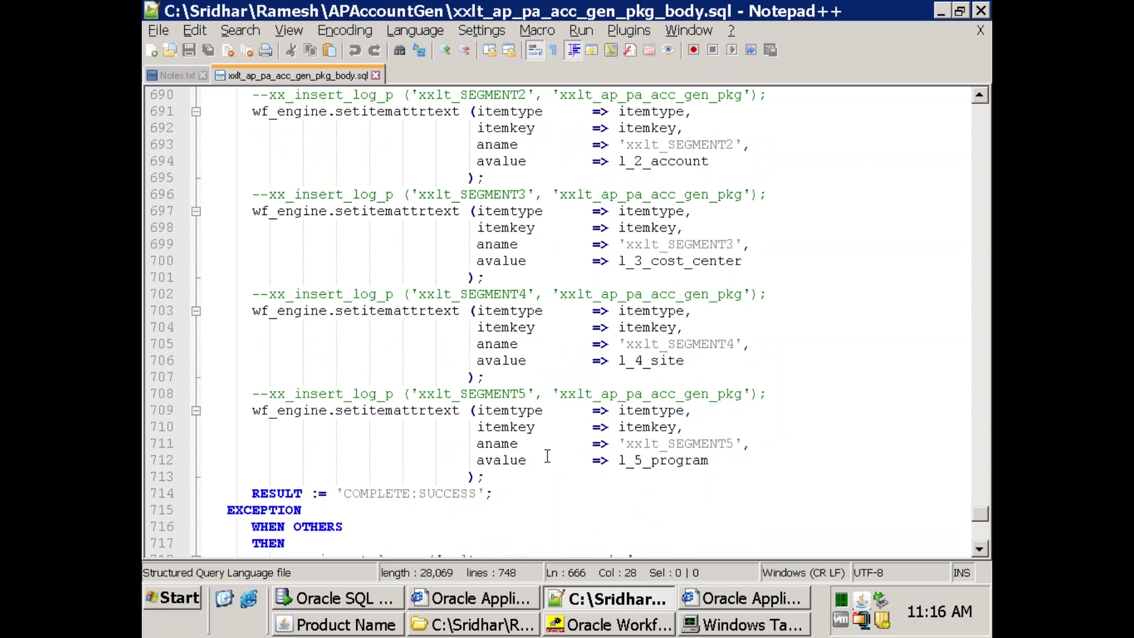
{"action": "scroll", "coordinate": [489, 418], "scroll_direction": "up", "scroll_amount": 11}
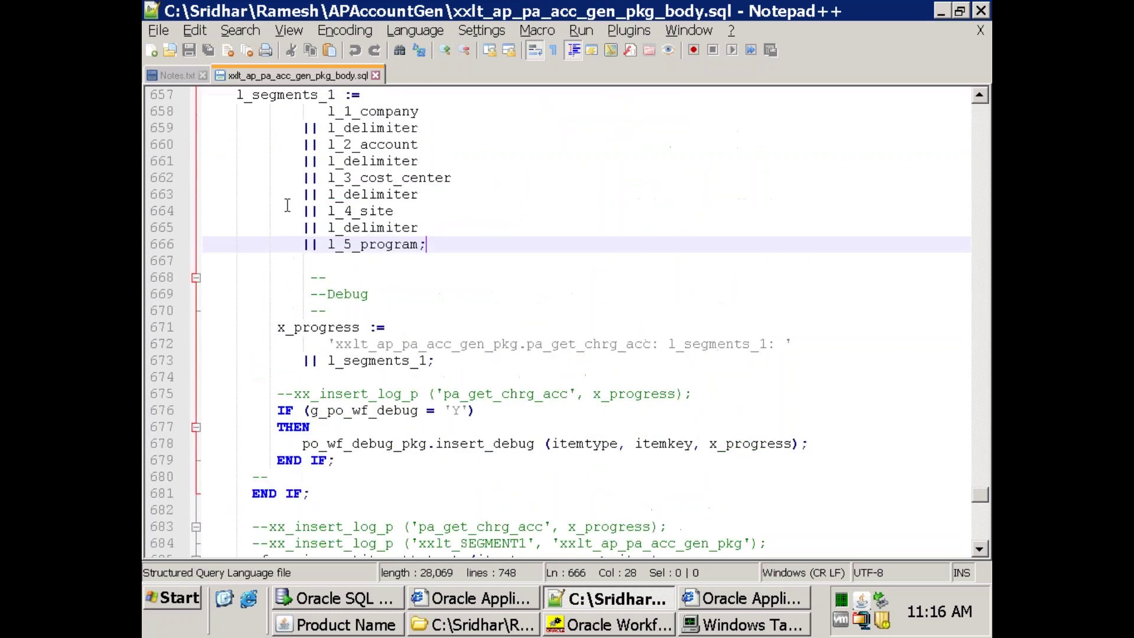
{"action": "scroll", "coordinate": [287, 205], "scroll_direction": "up", "scroll_amount": 1}
{"action": "double_click", "coordinate": [270, 147]}
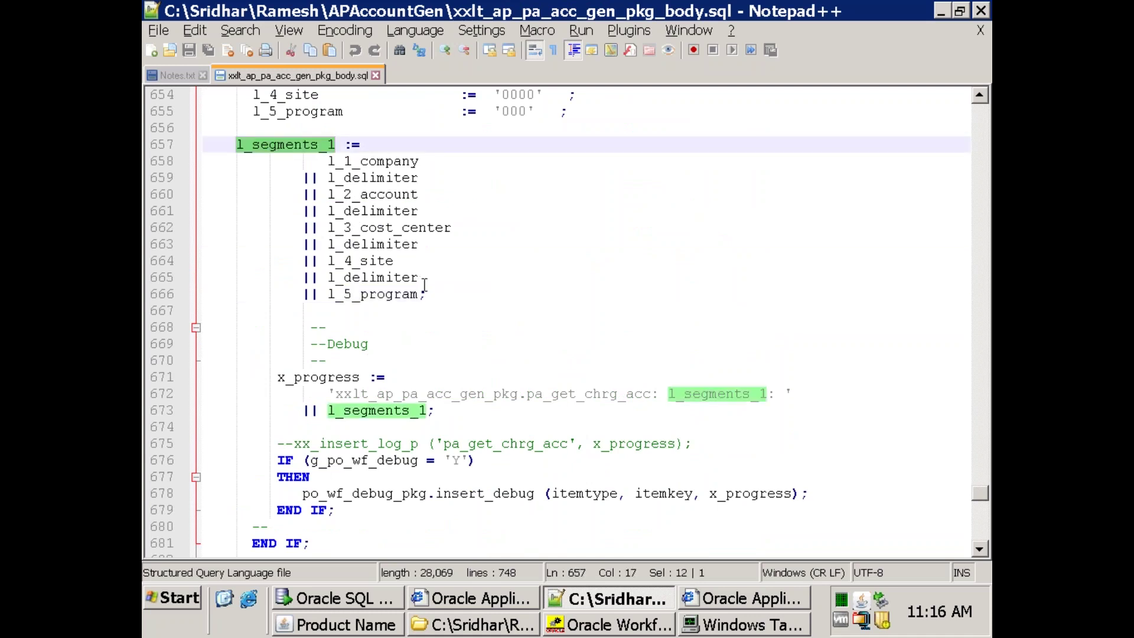
{"action": "scroll", "coordinate": [498, 303], "scroll_direction": "down", "scroll_amount": 5}
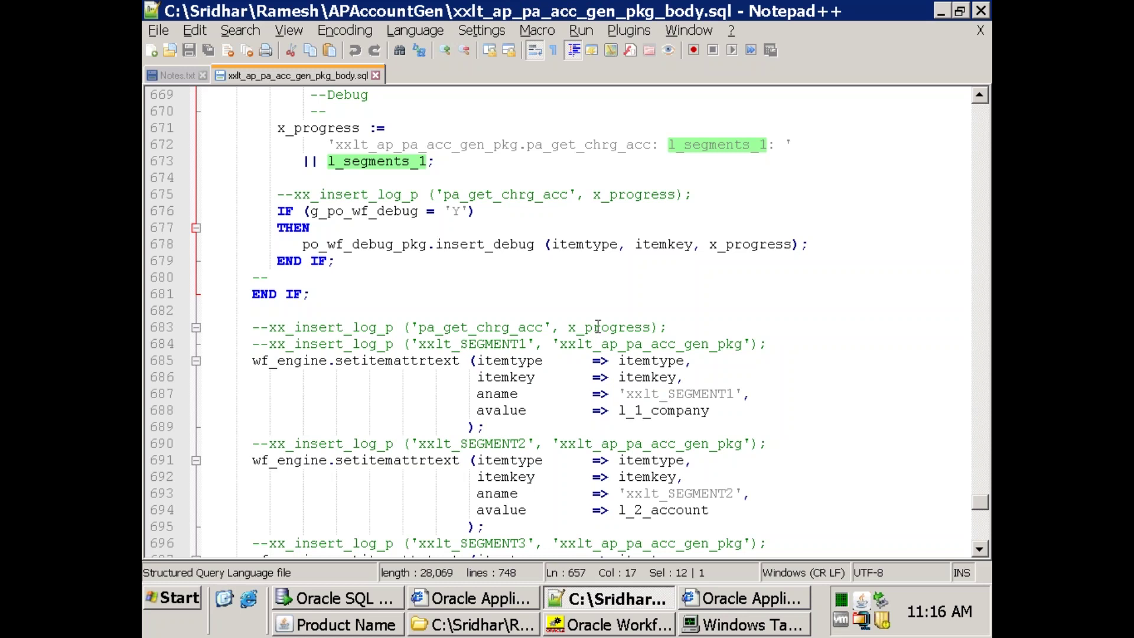
{"action": "scroll", "coordinate": [601, 335], "scroll_direction": "down", "scroll_amount": 3}
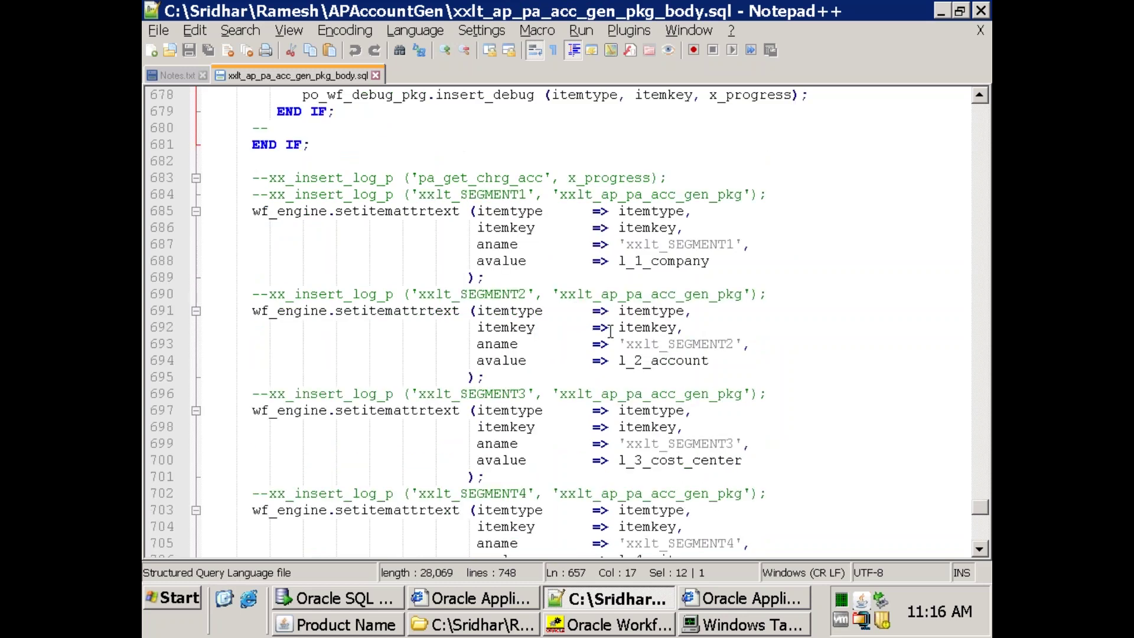
{"action": "scroll", "coordinate": [610, 330], "scroll_direction": "down", "scroll_amount": 3}
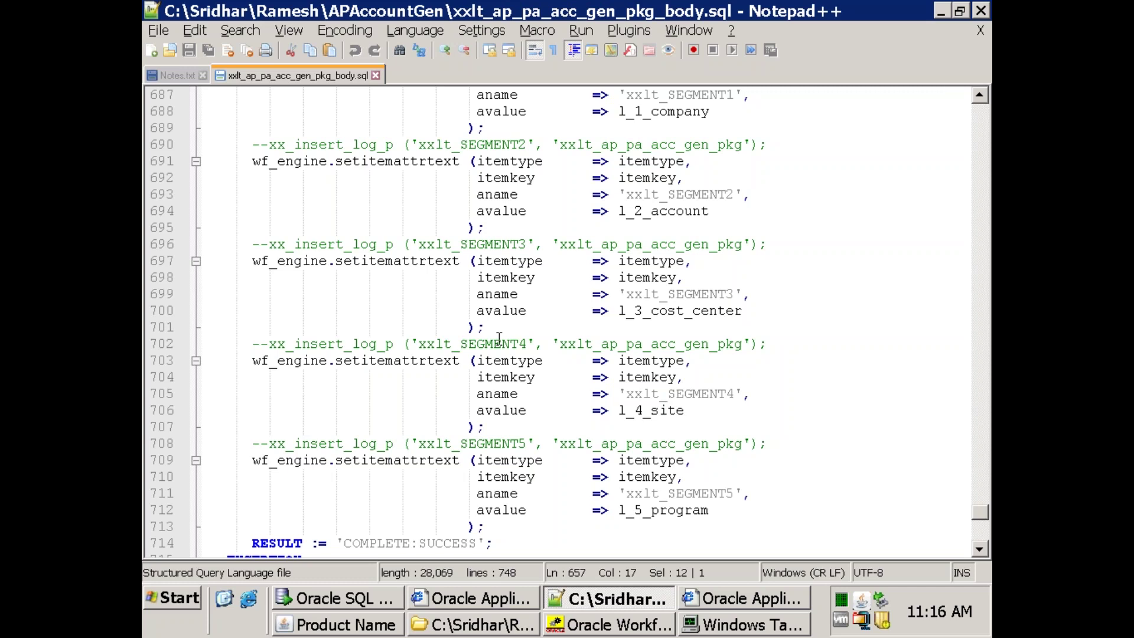
{"action": "left_click", "coordinate": [736, 510]}
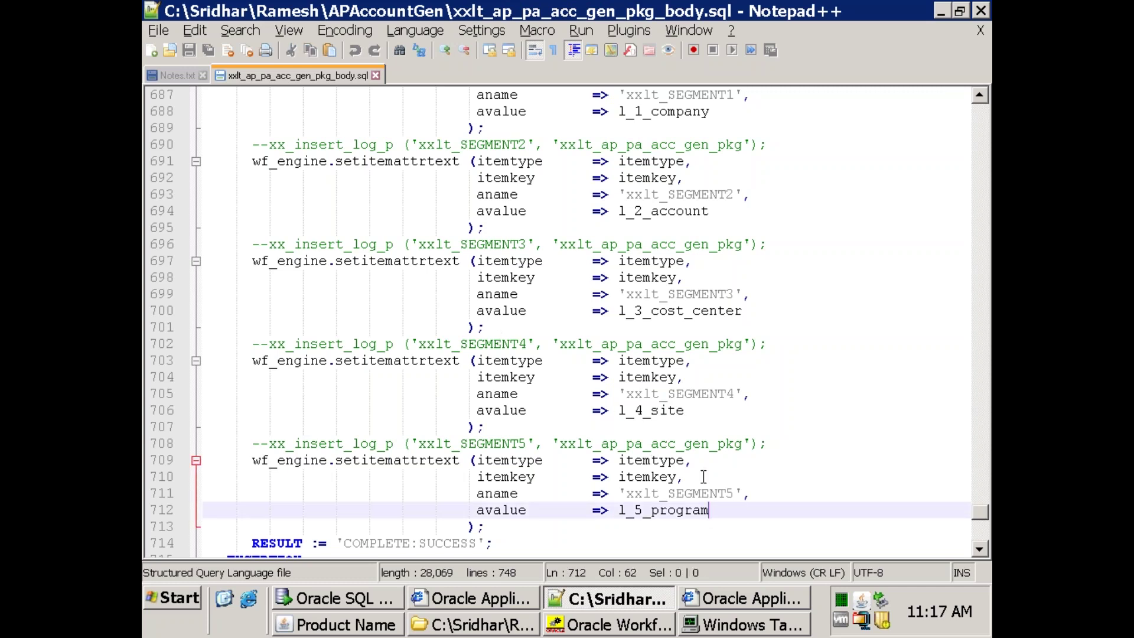
{"action": "scroll", "coordinate": [648, 411], "scroll_direction": "down", "scroll_amount": 1}
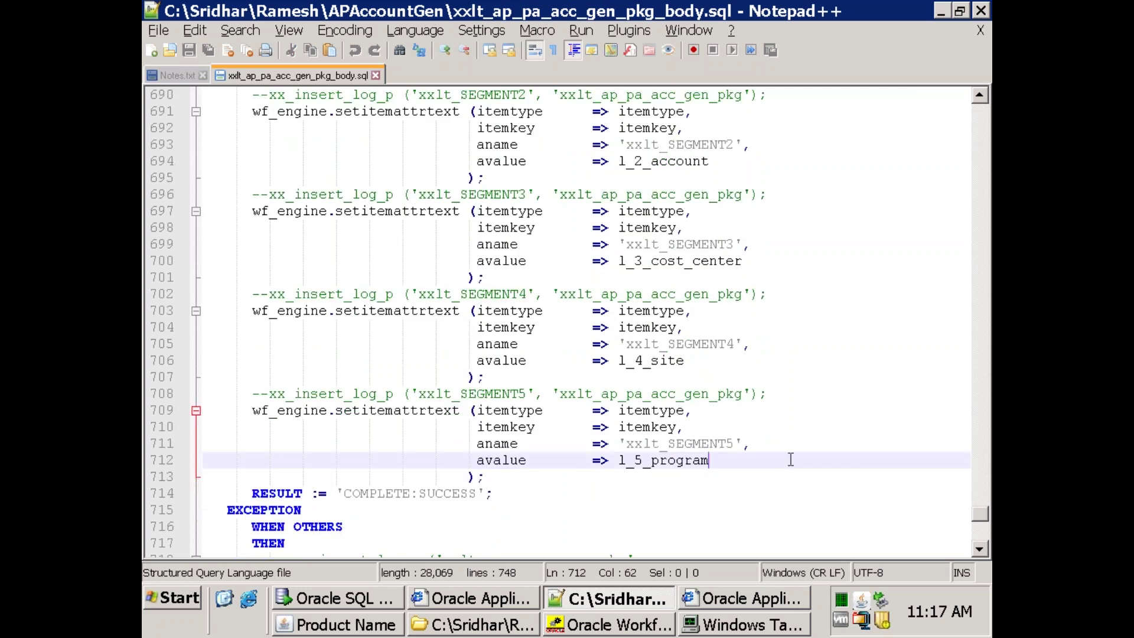
Back in Workflow Builder, place the XXLT Generate Default Account function on the diagram.
{"action": "left_click", "coordinate": [585, 624]}
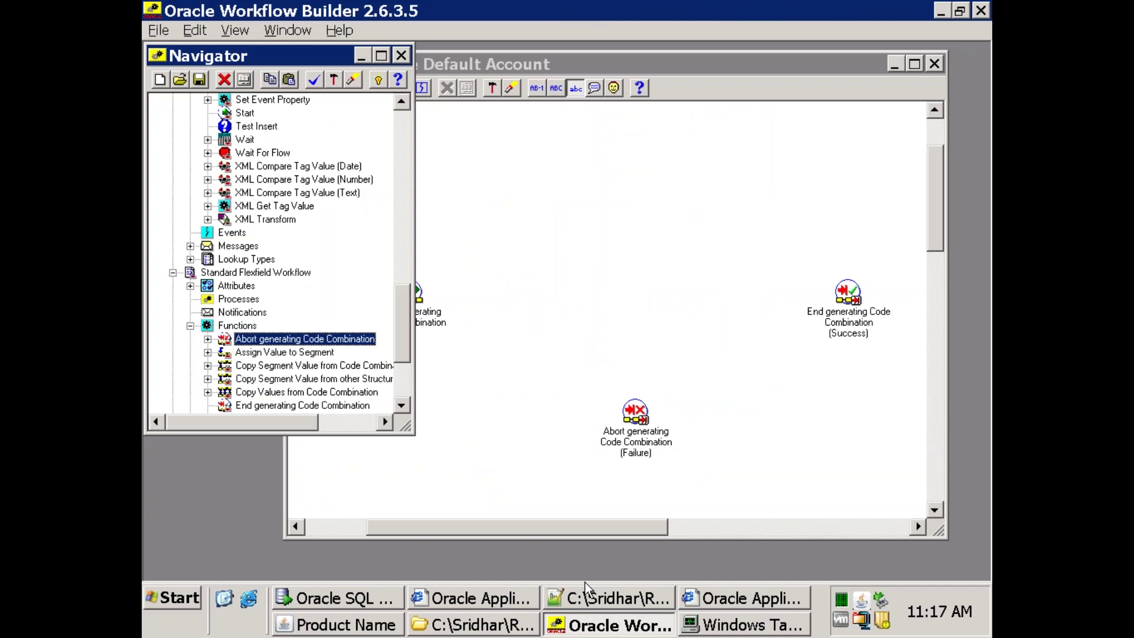
{"action": "scroll", "coordinate": [328, 278], "scroll_direction": "up", "scroll_amount": 20}
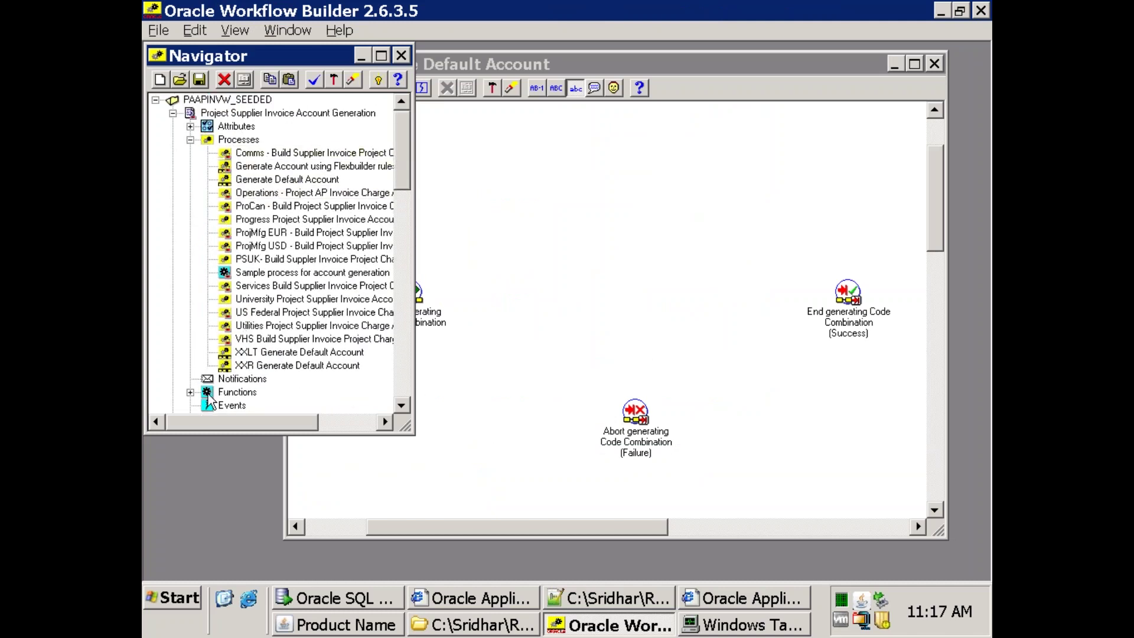
{"action": "left_click", "coordinate": [190, 392]}
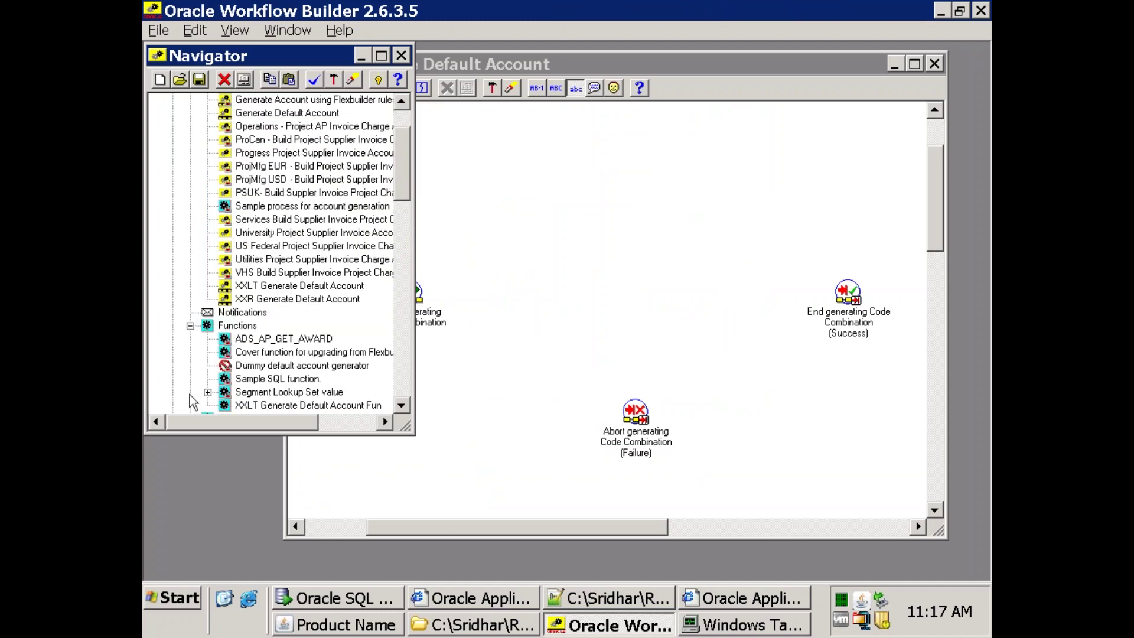
{"action": "scroll", "coordinate": [254, 227], "scroll_direction": "down", "scroll_amount": 5}
{"action": "double_click", "coordinate": [264, 207]}
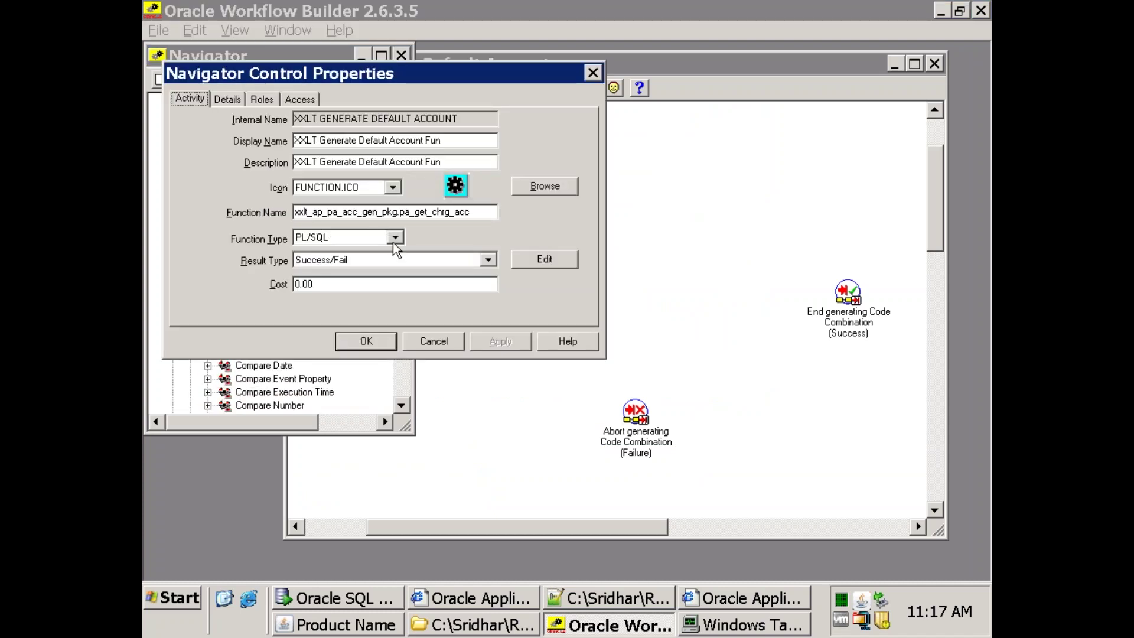
{"action": "left_click", "coordinate": [455, 343]}
{"action": "left_click_drag", "start_coordinate": [294, 207], "coordinate": [515, 322]}
Reposition the Start generating Code Combination node next to the XXLT function.
{"action": "left_click", "coordinate": [409, 292]}
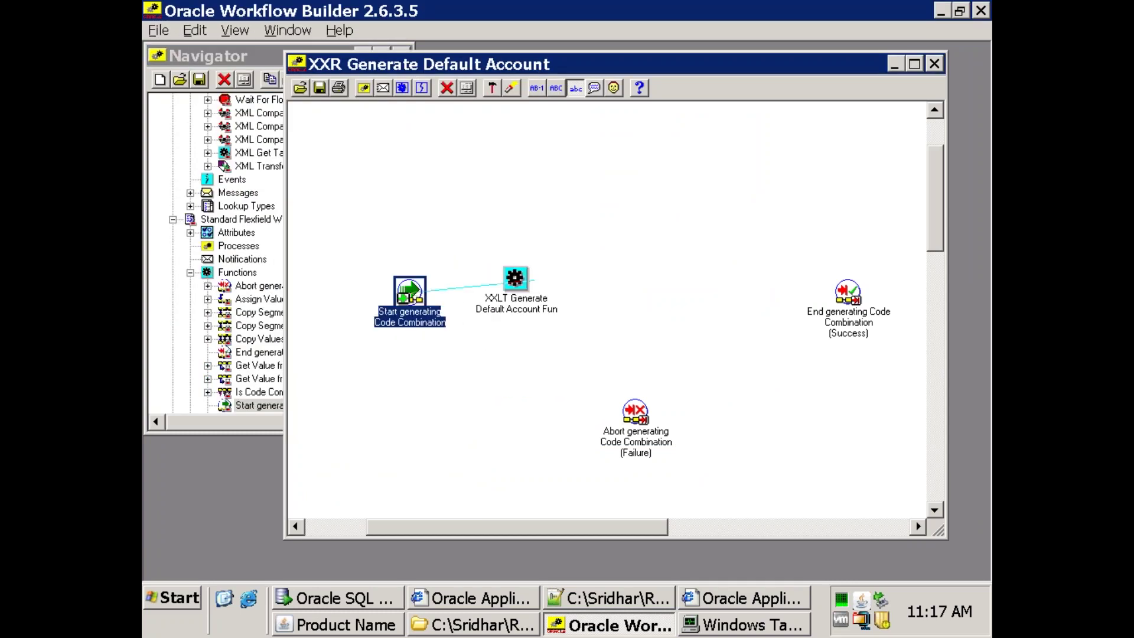
{"action": "right_click", "coordinate": [507, 287]}
{"action": "left_click", "coordinate": [494, 246]}
{"action": "mouse_move", "coordinate": [413, 319]}
{"action": "left_mouse_down"}
{"action": "mouse_move", "coordinate": [387, 280]}
{"action": "mouse_move", "coordinate": [506, 275]}
{"action": "mouse_move", "coordinate": [523, 286]}
{"action": "left_mouse_up"}
{"action": "right_click", "coordinate": [619, 276]}
{"action": "left_click", "coordinate": [602, 262]}
Draw a Fail transition from XXLT to the Abort node and arrange Abort below XXLT.
{"action": "left_click_drag", "start_coordinate": [521, 298], "coordinate": [635, 412]}
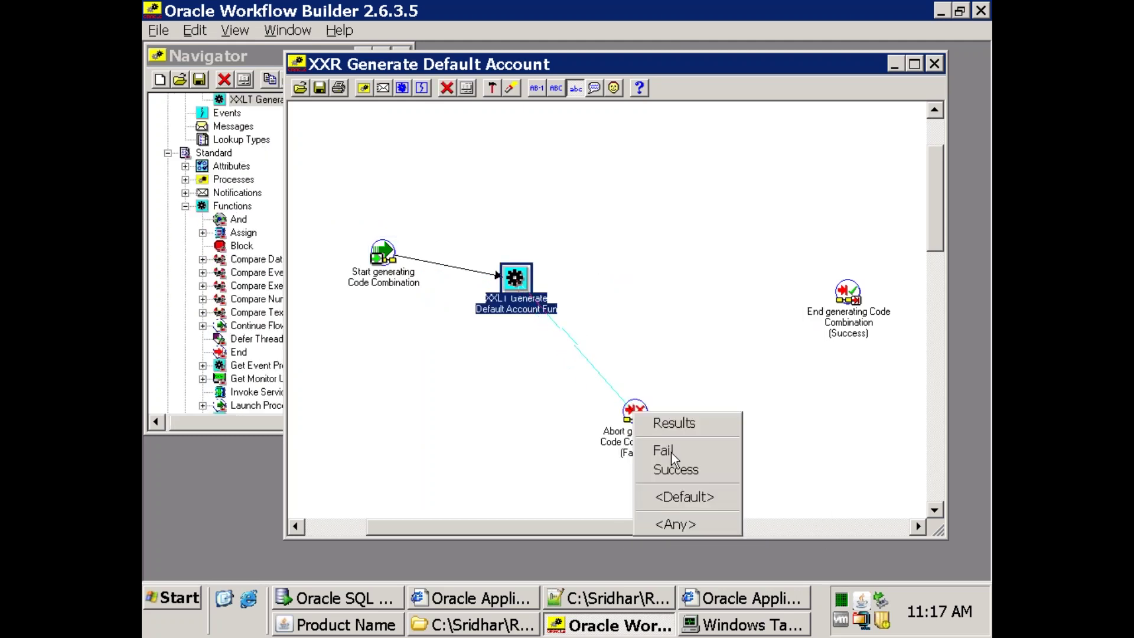
{"action": "left_click", "coordinate": [660, 450]}
{"action": "left_click", "coordinate": [591, 327]}
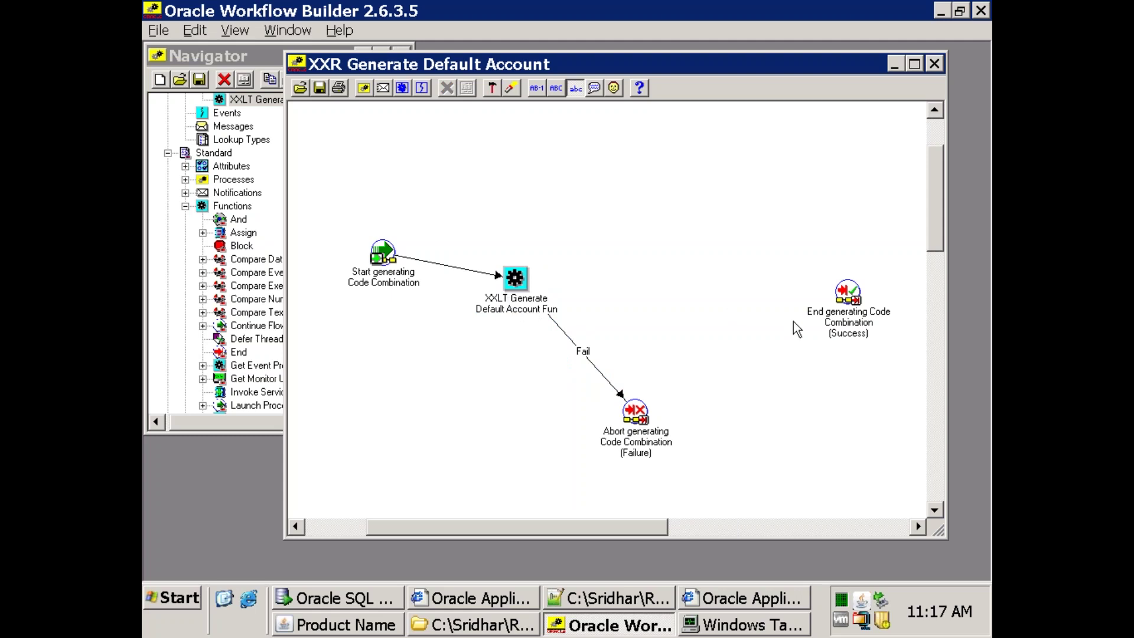
{"action": "left_click_drag", "start_coordinate": [639, 411], "coordinate": [506, 387]}
{"action": "left_click", "coordinate": [517, 283]}
{"action": "left_click_drag", "start_coordinate": [517, 282], "coordinate": [477, 256]}
{"action": "left_click_drag", "start_coordinate": [508, 388], "coordinate": [490, 359]}
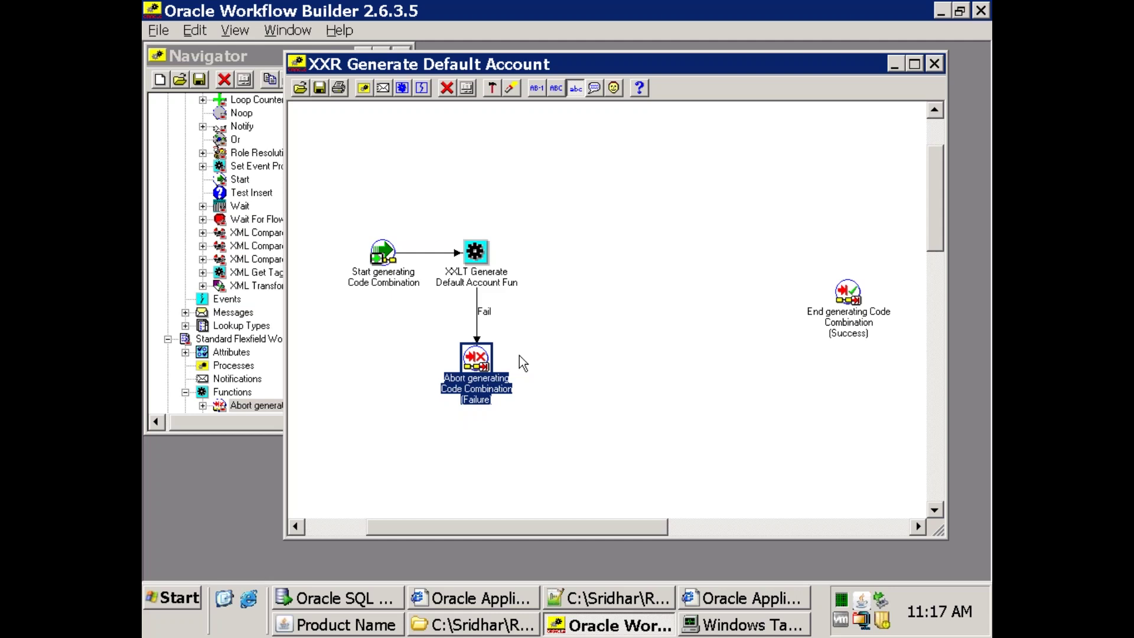
Add five Assign Value to Segment nodes to the process diagram.
{"action": "left_click", "coordinate": [240, 368]}
{"action": "scroll", "coordinate": [239, 369], "scroll_direction": "down", "scroll_amount": 4}
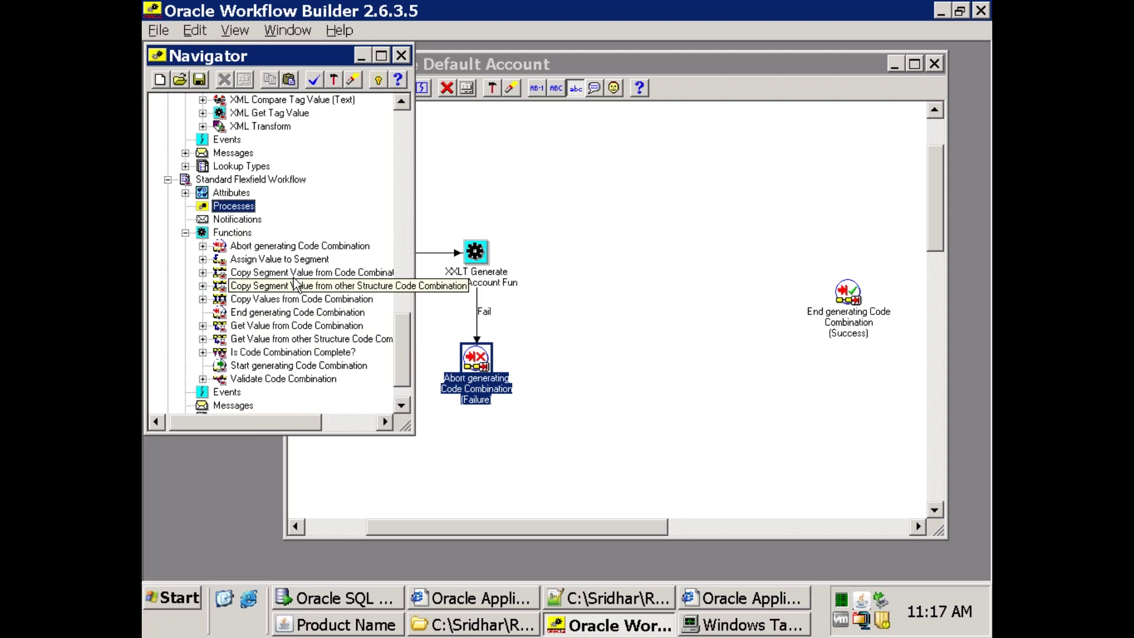
{"action": "left_click_drag", "start_coordinate": [239, 264], "coordinate": [567, 251]}
{"action": "left_click_drag", "start_coordinate": [264, 260], "coordinate": [702, 255]}
{"action": "left_click_drag", "start_coordinate": [296, 263], "coordinate": [768, 255]}
{"action": "left_click_drag", "start_coordinate": [277, 260], "coordinate": [653, 378]}
{"action": "left_click", "coordinate": [850, 283]}
{"action": "left_click", "coordinate": [679, 446]}
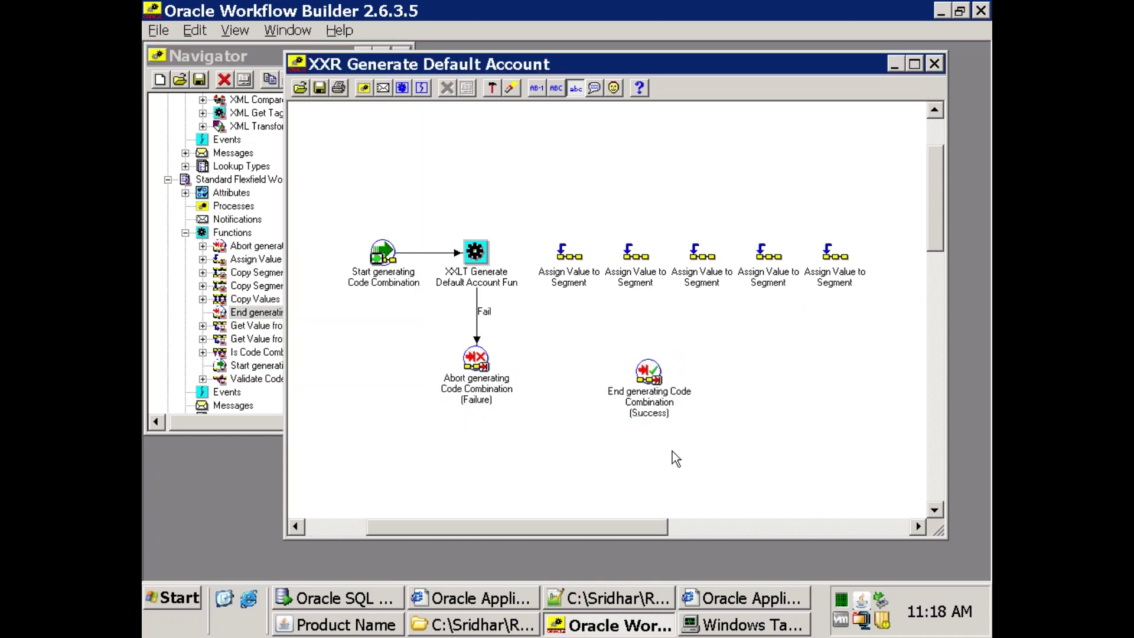
Add an Is Code Combination Complete? node and a Validate Code Combination node.
{"action": "left_click", "coordinate": [257, 313]}
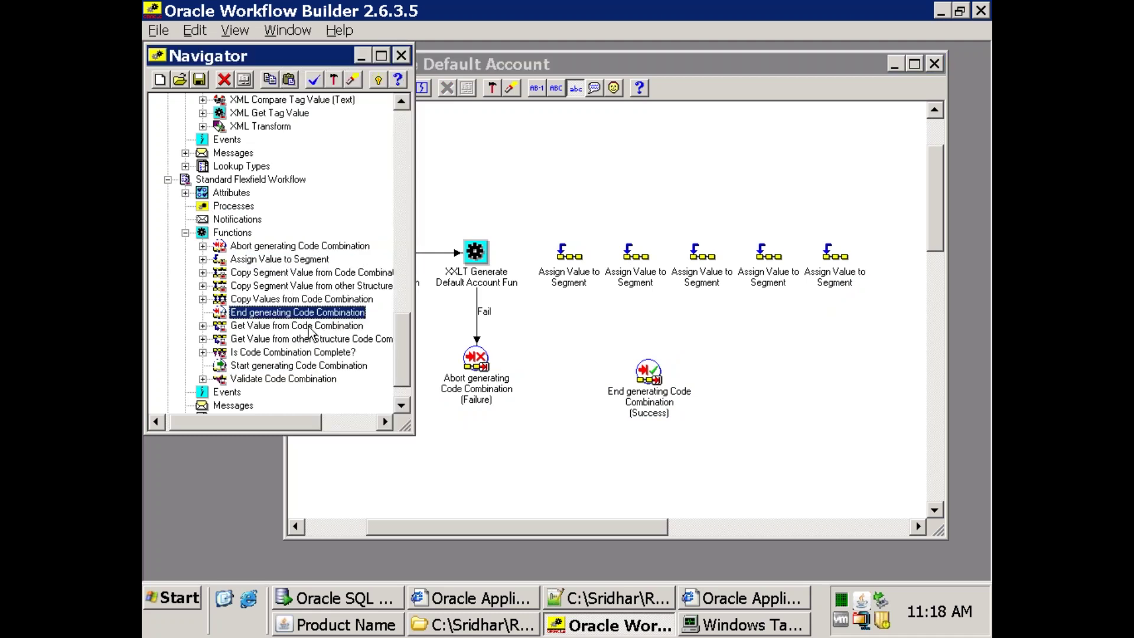
{"action": "left_click", "coordinate": [249, 353]}
{"action": "left_click_drag", "start_coordinate": [301, 355], "coordinate": [729, 371]}
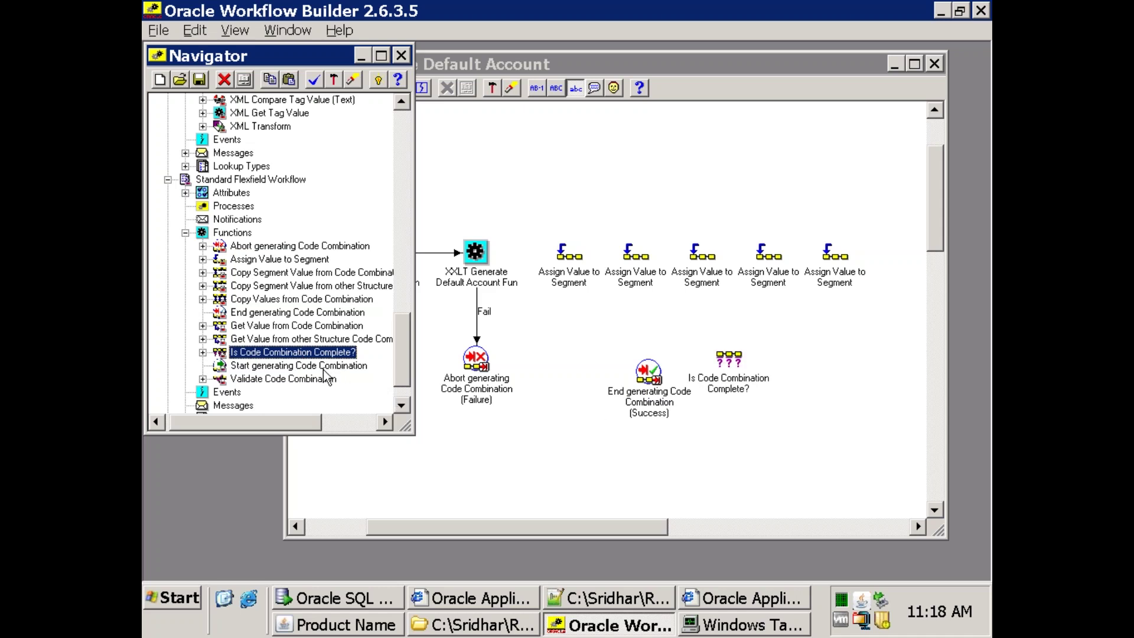
{"action": "left_click_drag", "start_coordinate": [288, 380], "coordinate": [785, 371]}
{"action": "left_click", "coordinate": [789, 424]}
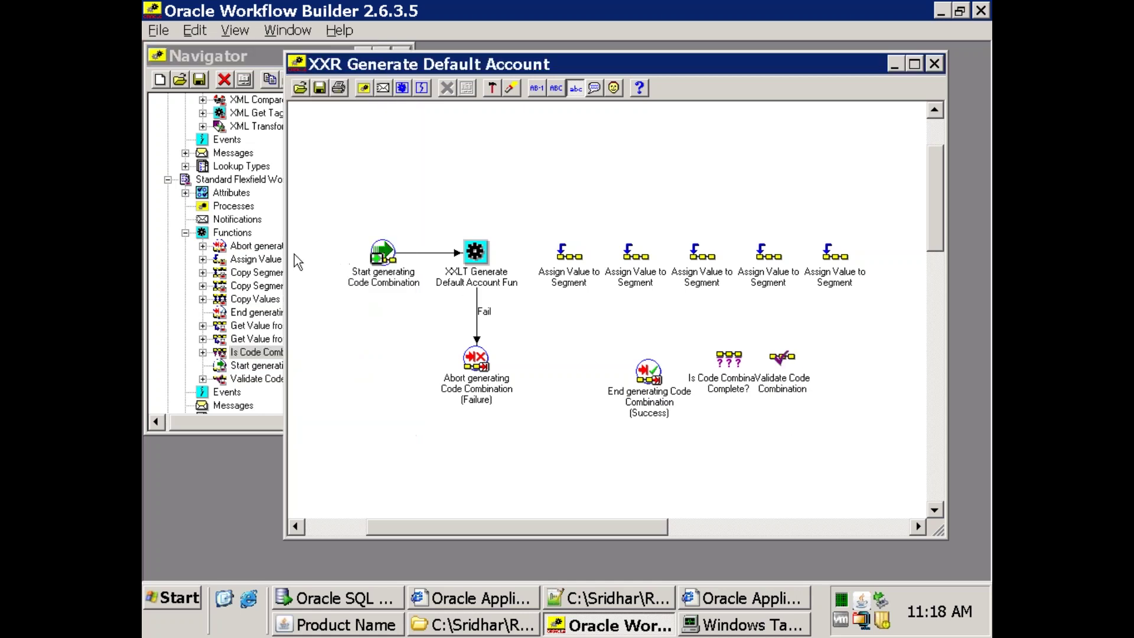
Locate XXLTPAAPINVW.wft in the APAccountGen folder and copy that folder's path.
{"action": "left_click", "coordinate": [252, 219]}
{"action": "scroll", "coordinate": [254, 224], "scroll_direction": "up", "scroll_amount": 9}
{"action": "left_click", "coordinate": [464, 621]}
{"action": "left_click", "coordinate": [376, 159]}
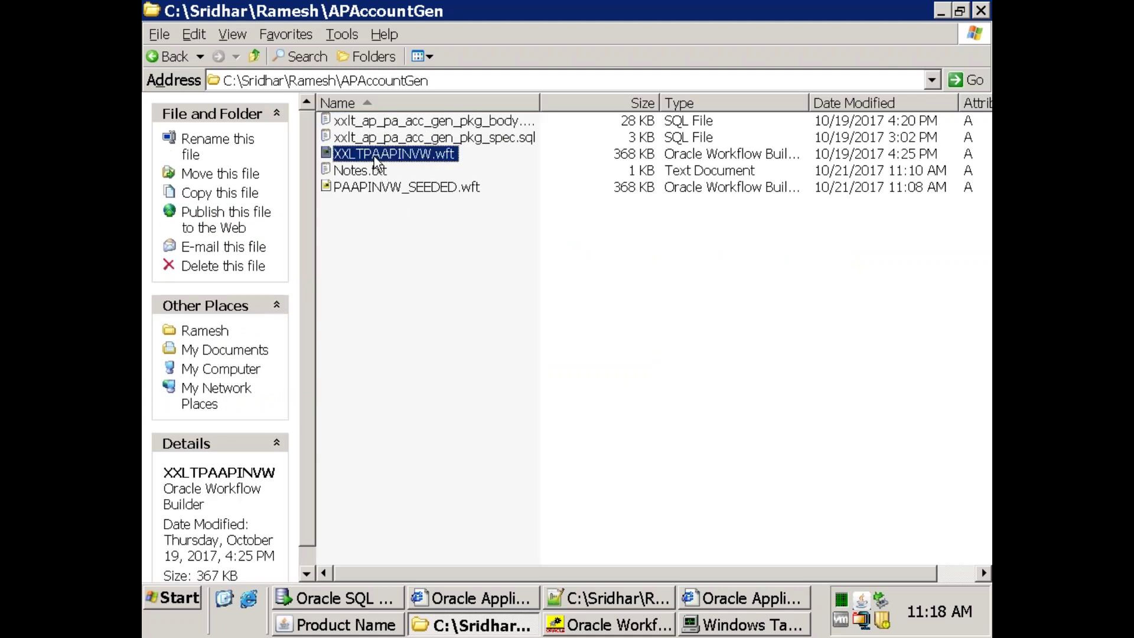
{"action": "double_click", "coordinate": [375, 158]}
{"action": "scroll", "coordinate": [612, 380], "scroll_direction": "down", "scroll_amount": 3}
{"action": "left_click", "coordinate": [669, 472]}
{"action": "left_click", "coordinate": [456, 84]}
{"action": "key", "text": "ctrl+c"}
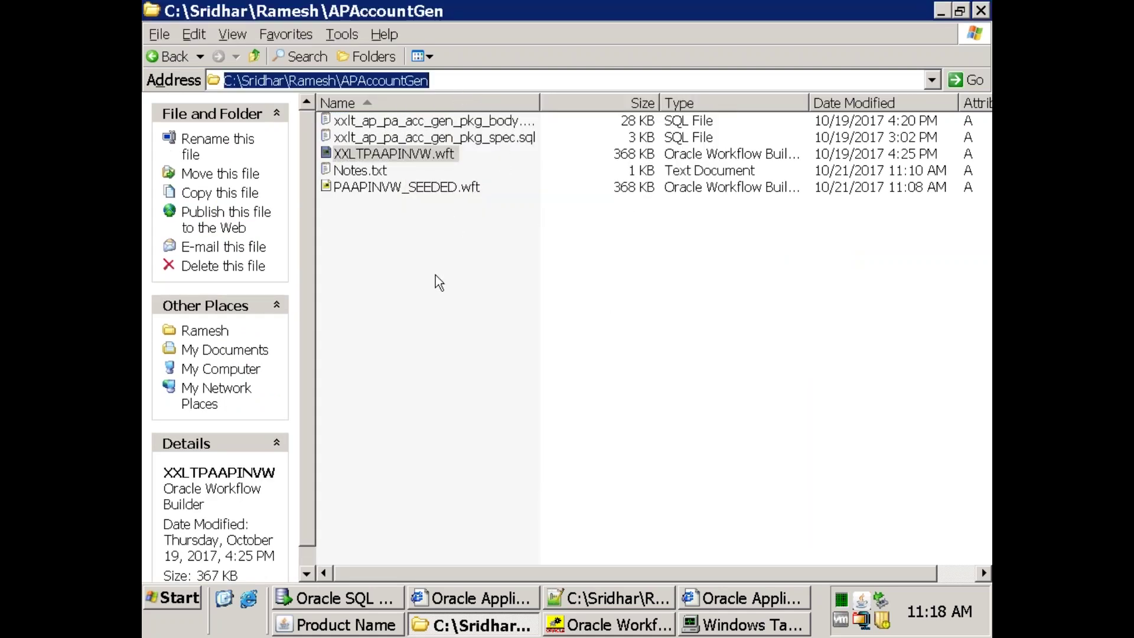
{"action": "key", "text": "alt+Tab"}
Open XXLTPAAPINVW.wft from the pasted APAccountGen folder path.
{"action": "key", "text": "ctrl+o"}
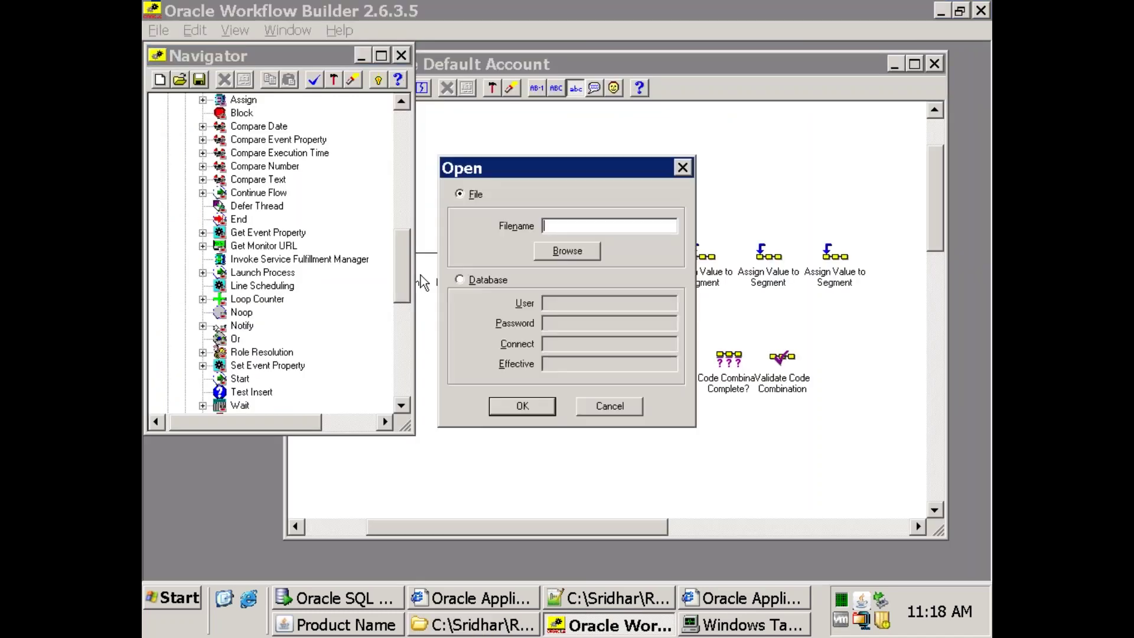
{"action": "left_click", "coordinate": [567, 250]}
{"action": "key", "text": "ctrl+v"}
{"action": "left_click", "coordinate": [706, 360]}
{"action": "double_click", "coordinate": [482, 257]}
{"action": "key", "text": "Return"}
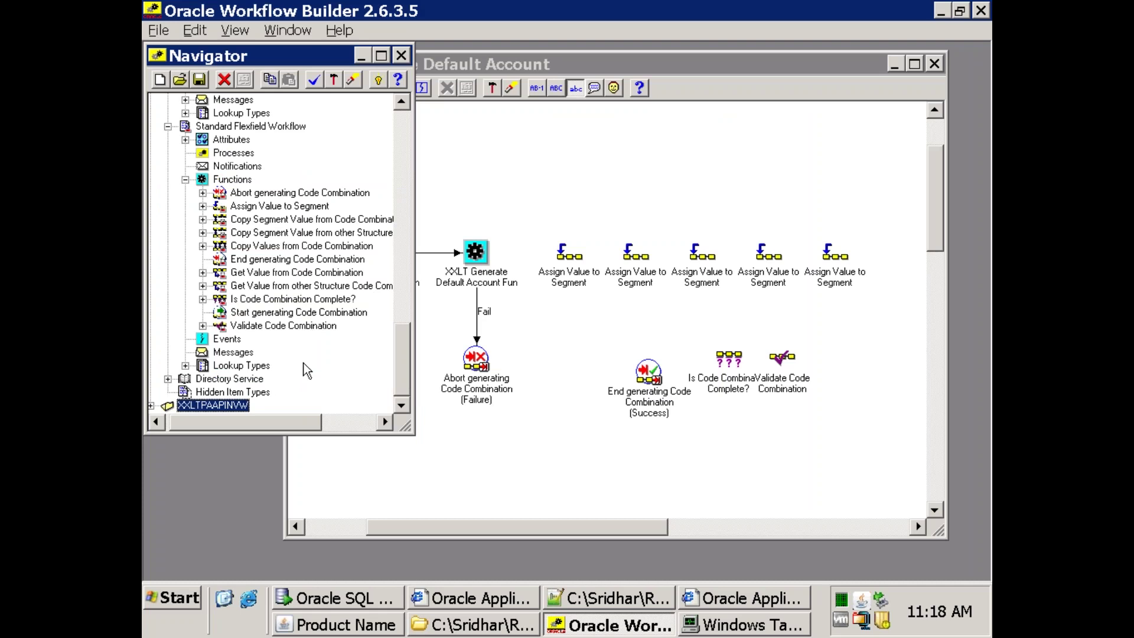
View the XXLT Generate Default Account process diagram under Project Supplier Invoice Account Generation, then close it.
{"action": "left_click", "coordinate": [151, 406]}
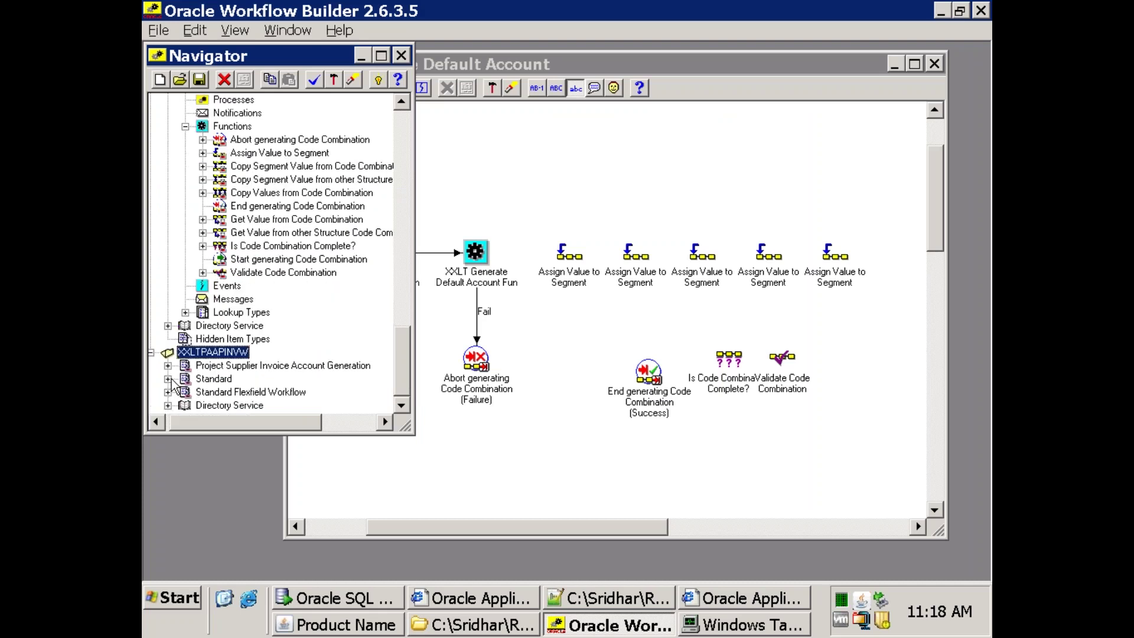
{"action": "left_click", "coordinate": [167, 366]}
{"action": "left_click", "coordinate": [185, 339]}
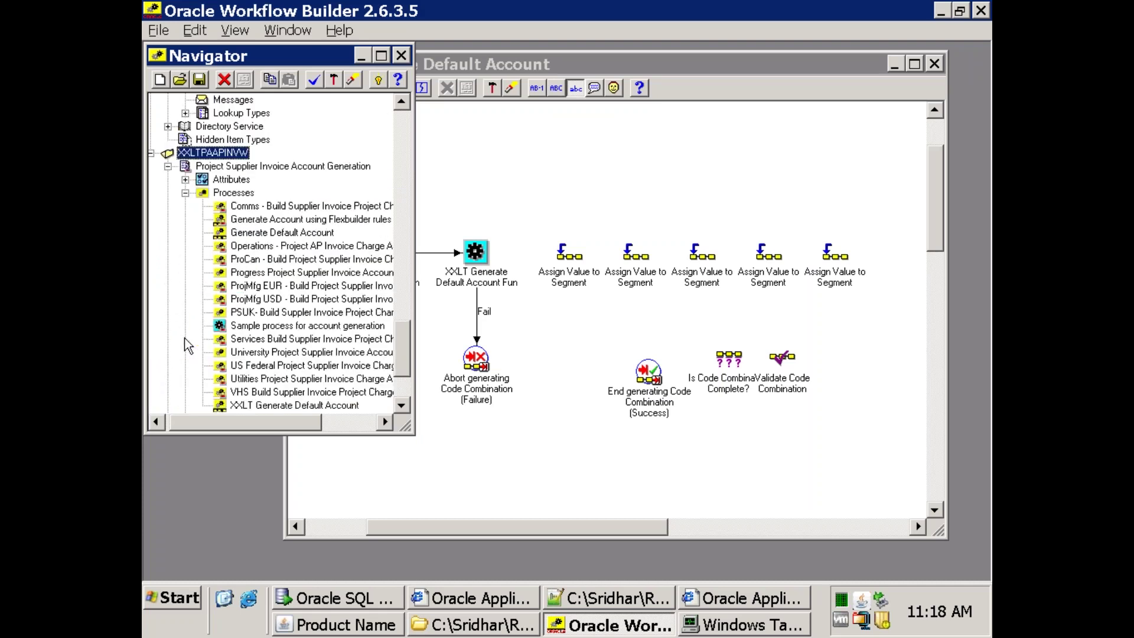
{"action": "double_click", "coordinate": [273, 405]}
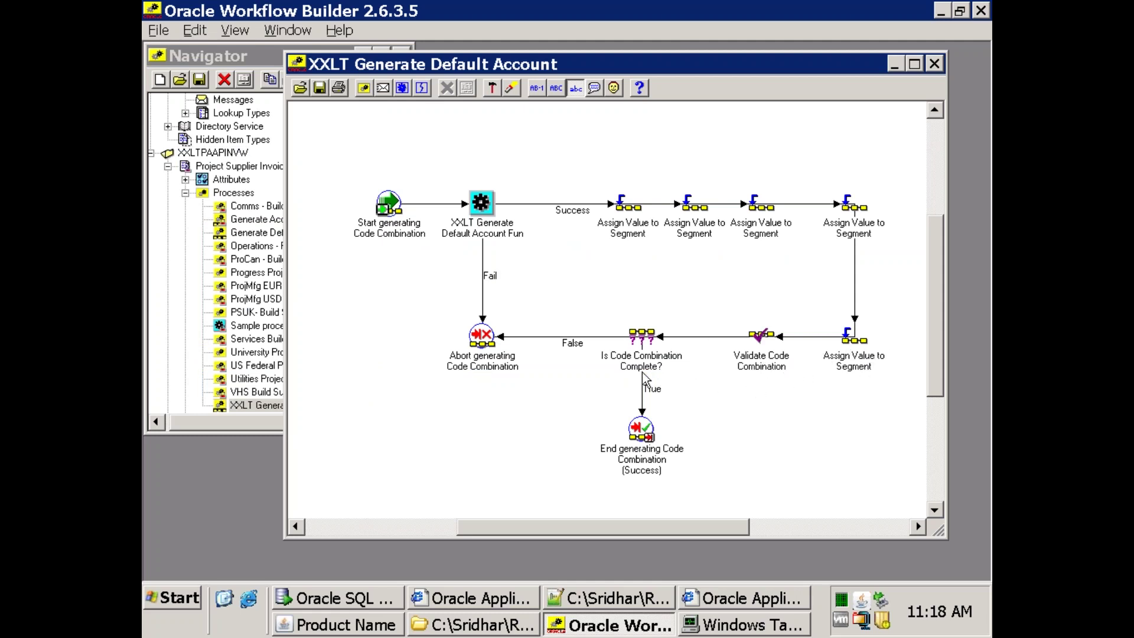
{"action": "left_click", "coordinate": [934, 64]}
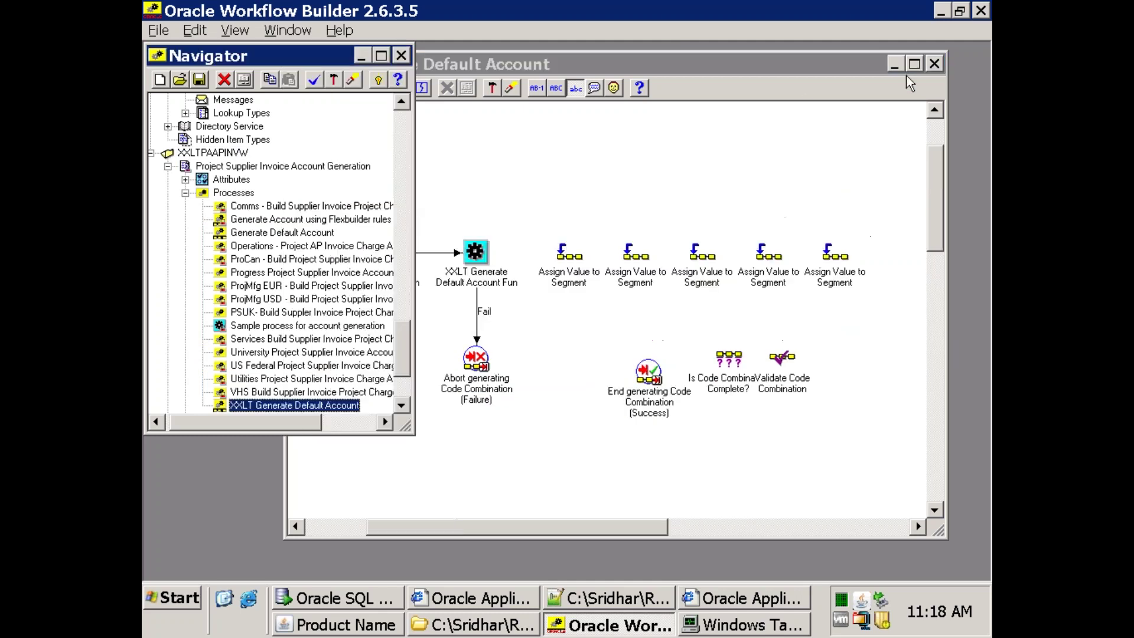
Connect Is Code Combination Complete? to the Success End node as the True result.
{"action": "left_click", "coordinate": [784, 83]}
{"action": "left_click_drag", "start_coordinate": [783, 361], "coordinate": [835, 361]}
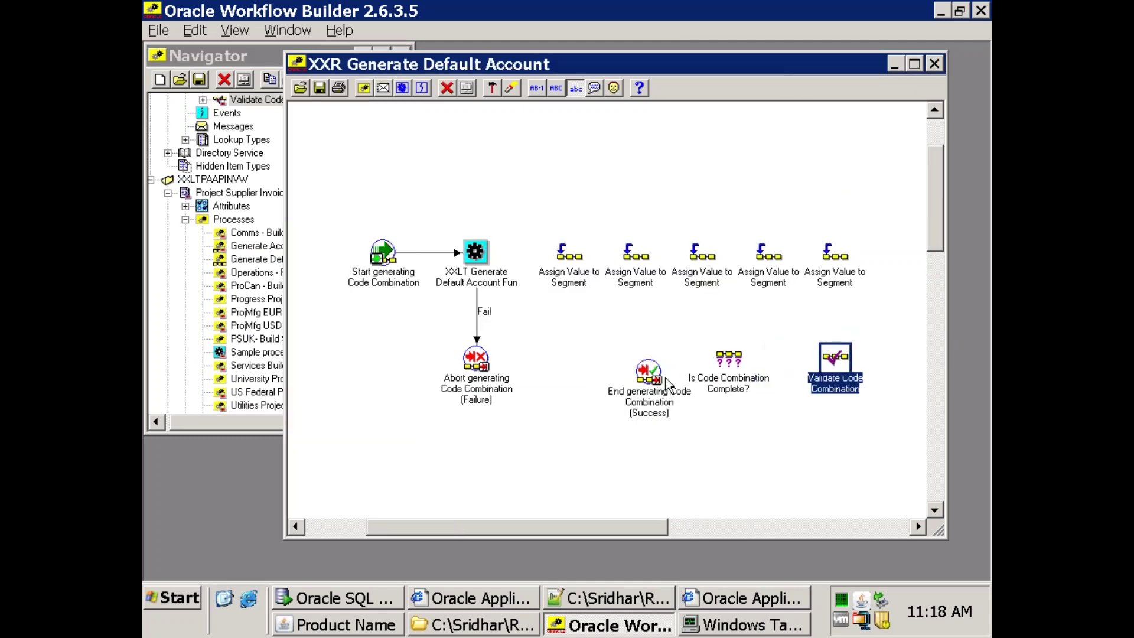
{"action": "left_click", "coordinate": [650, 377]}
{"action": "left_click_drag", "start_coordinate": [650, 378], "coordinate": [584, 377]}
{"action": "left_click_drag", "start_coordinate": [717, 362], "coordinate": [588, 373]}
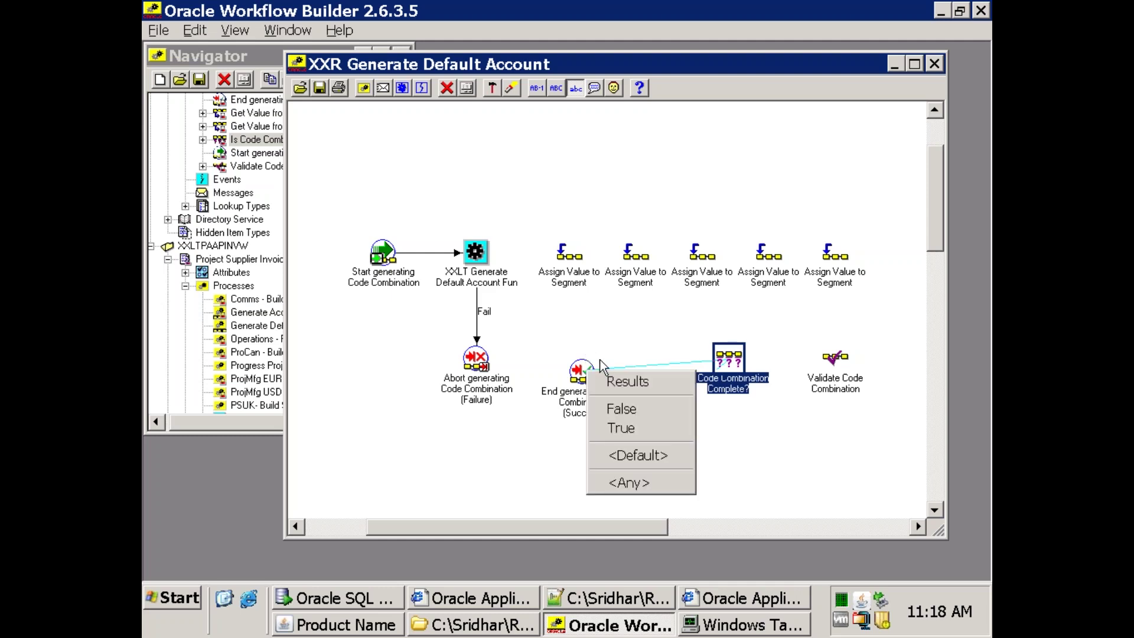
{"action": "left_click", "coordinate": [637, 429]}
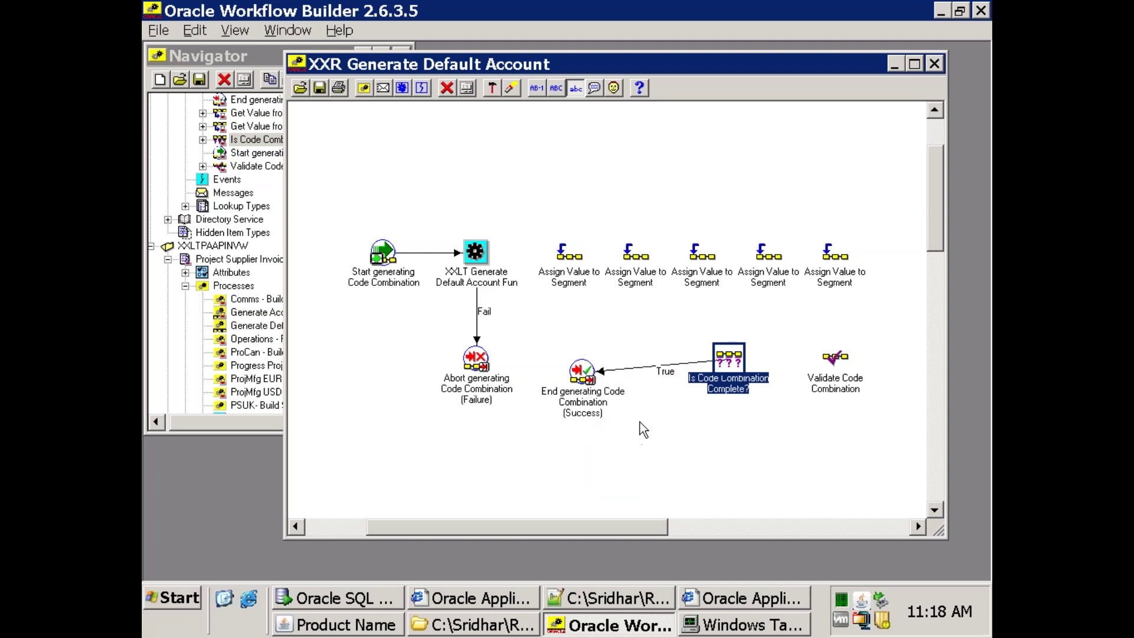
{"action": "left_click_drag", "start_coordinate": [582, 372], "coordinate": [636, 306]}
{"action": "left_click_drag", "start_coordinate": [706, 385], "coordinate": [489, 381]}
Route the completeness check's False result to Abort and link Validate Code Combination into it.
{"action": "left_click", "coordinate": [585, 454]}
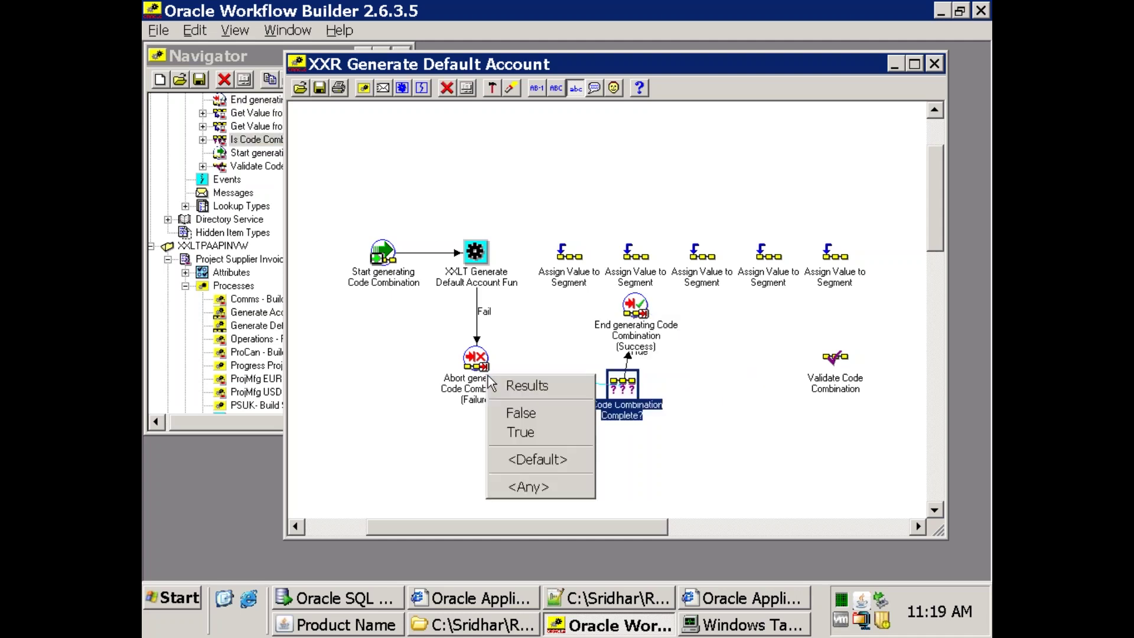
{"action": "left_click", "coordinate": [638, 467]}
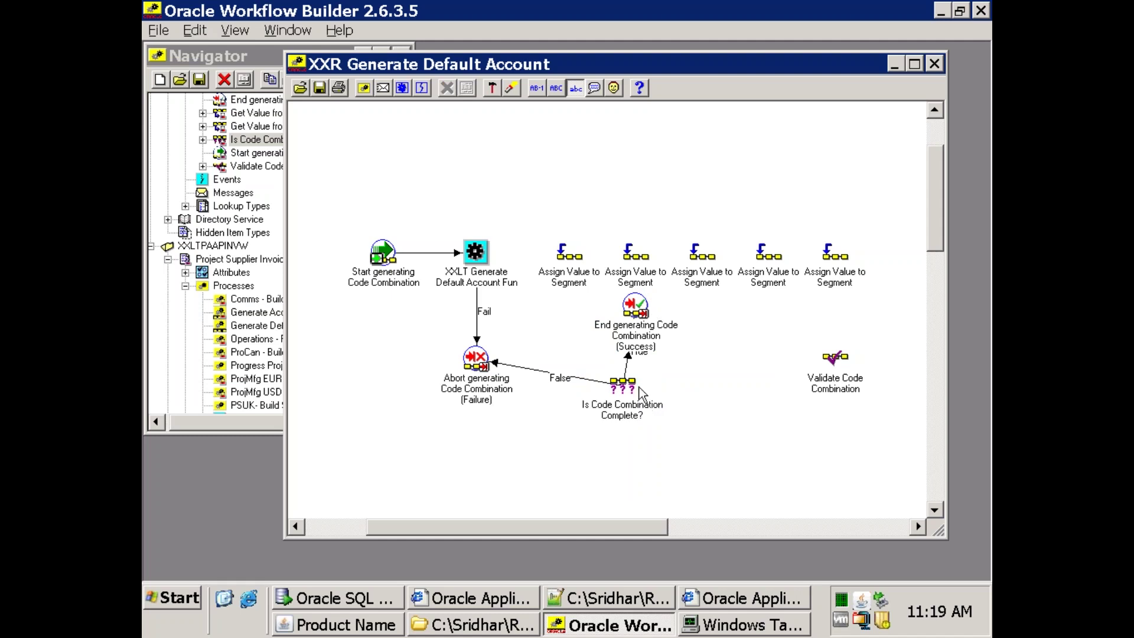
{"action": "left_click_drag", "start_coordinate": [622, 382], "coordinate": [635, 395]}
{"action": "left_click", "coordinate": [750, 401]}
{"action": "left_click_drag", "start_coordinate": [817, 386], "coordinate": [646, 405]}
Link XXLT's Success result to the first Assign node and chain the Assign nodes in sequence.
{"action": "left_click_drag", "start_coordinate": [475, 260], "coordinate": [570, 255]}
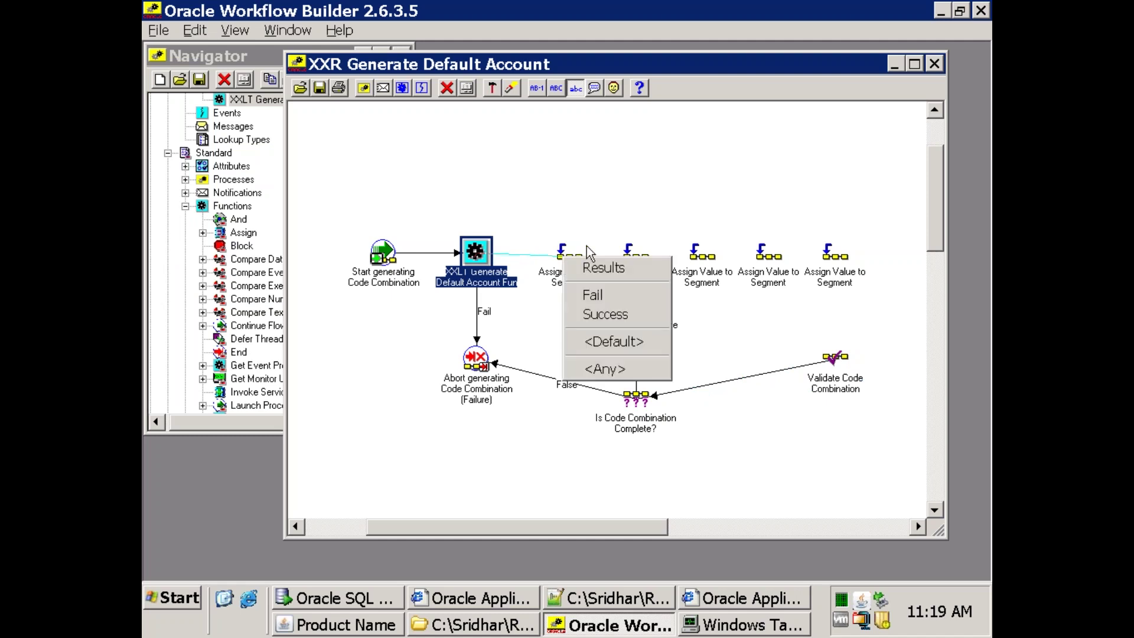
{"action": "left_click", "coordinate": [612, 313]}
{"action": "left_click", "coordinate": [607, 230]}
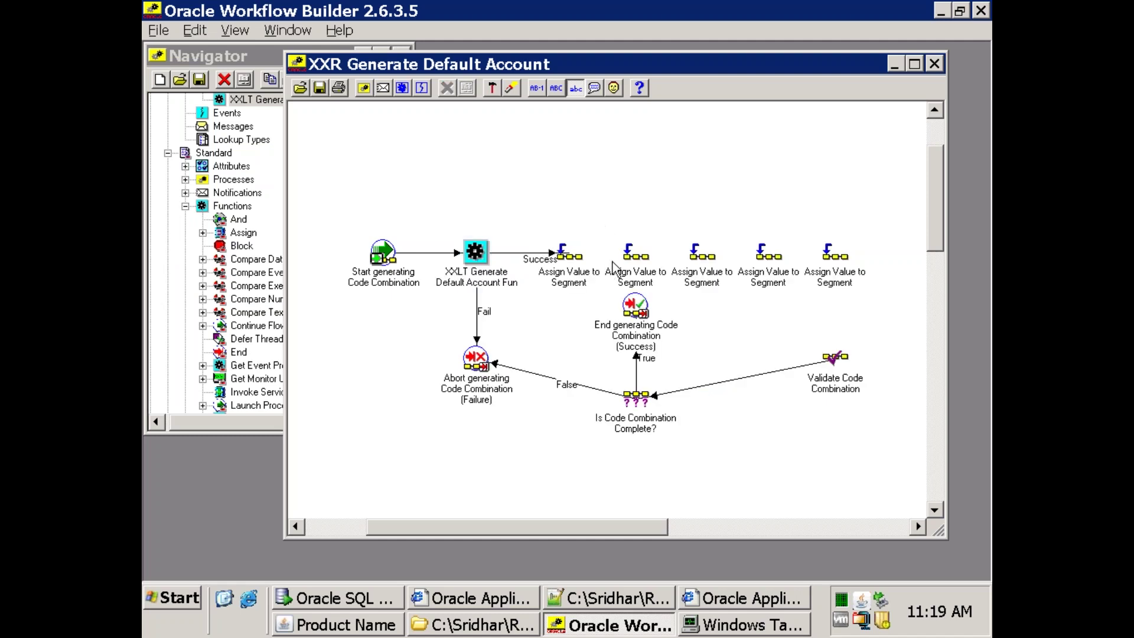
{"action": "left_click", "coordinate": [497, 279]}
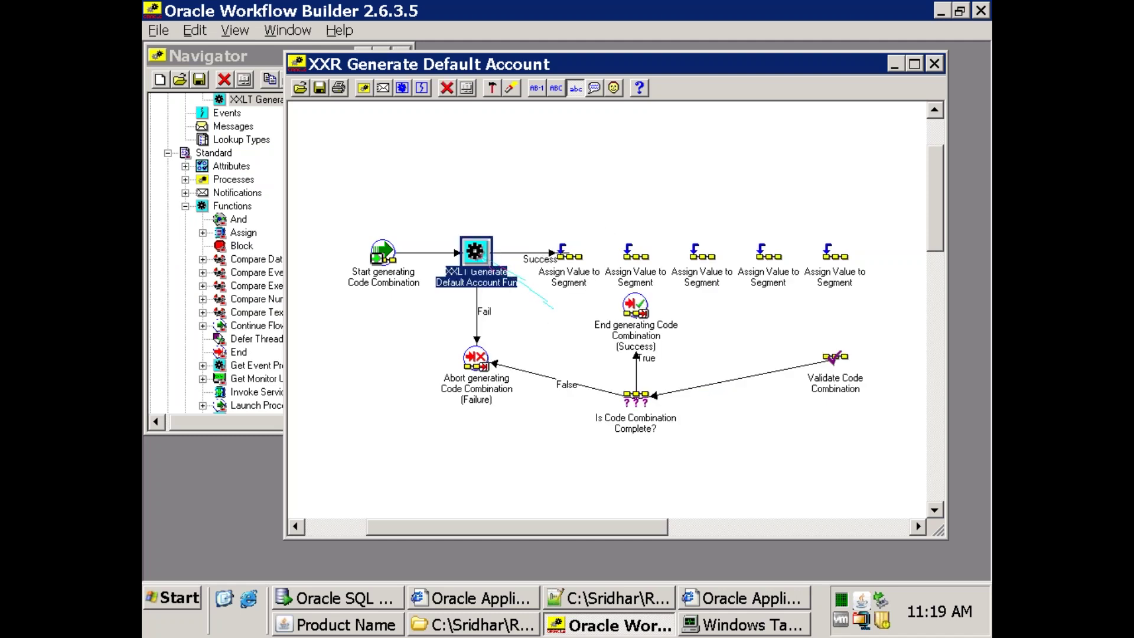
{"action": "left_click_drag", "start_coordinate": [567, 258], "coordinate": [768, 258]}
{"action": "left_click", "coordinate": [739, 338]}
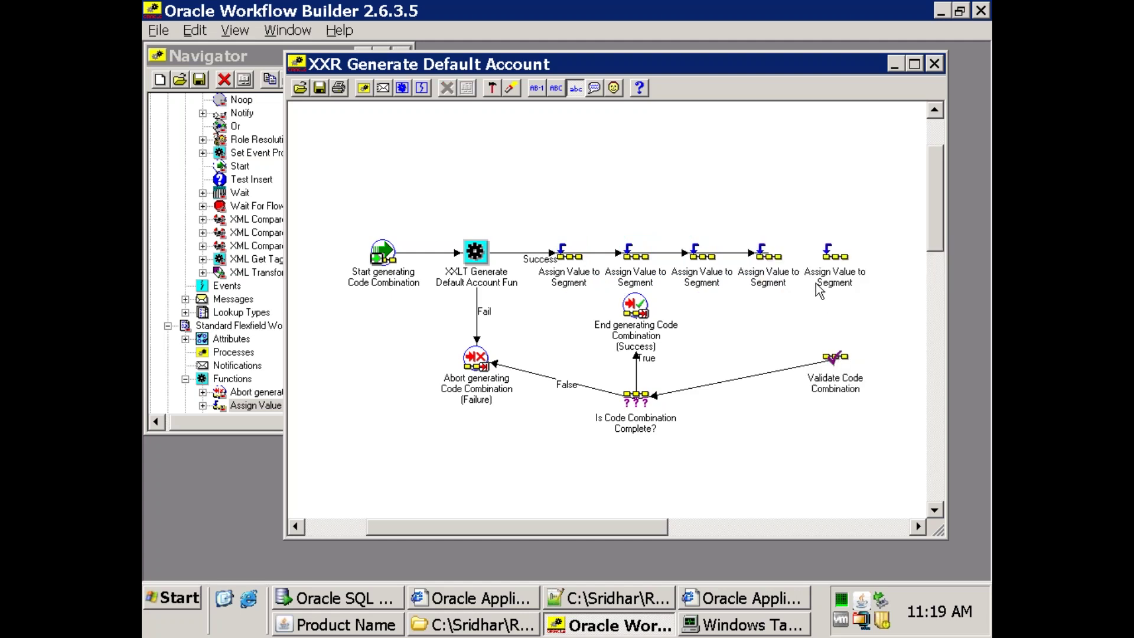
{"action": "left_click_drag", "start_coordinate": [778, 266], "coordinate": [835, 357]}
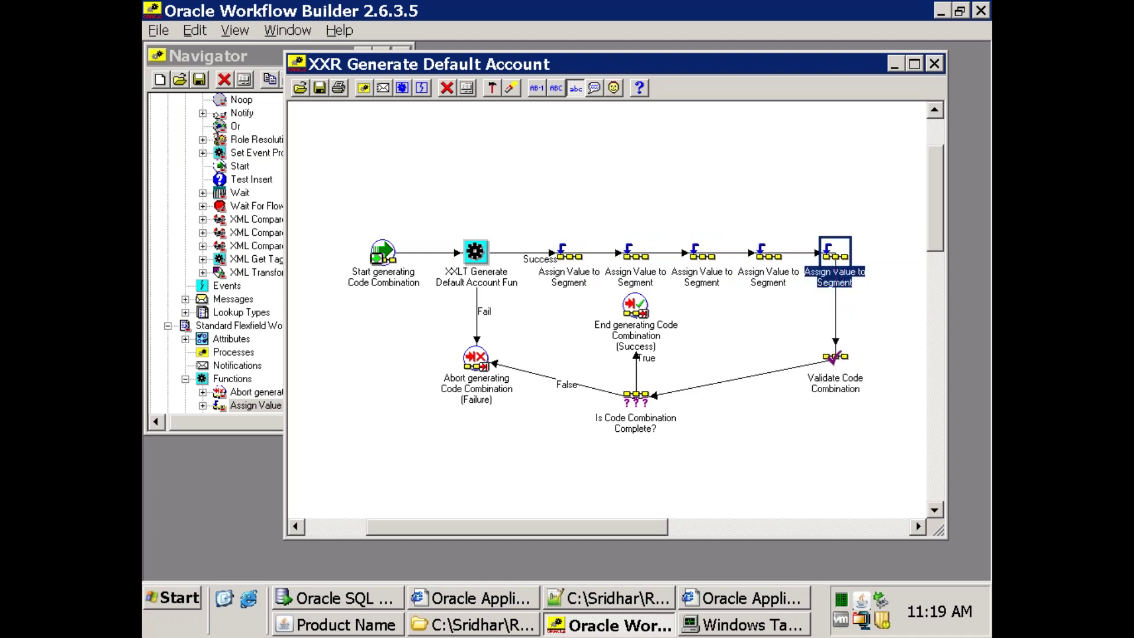
{"action": "left_click", "coordinate": [877, 351]}
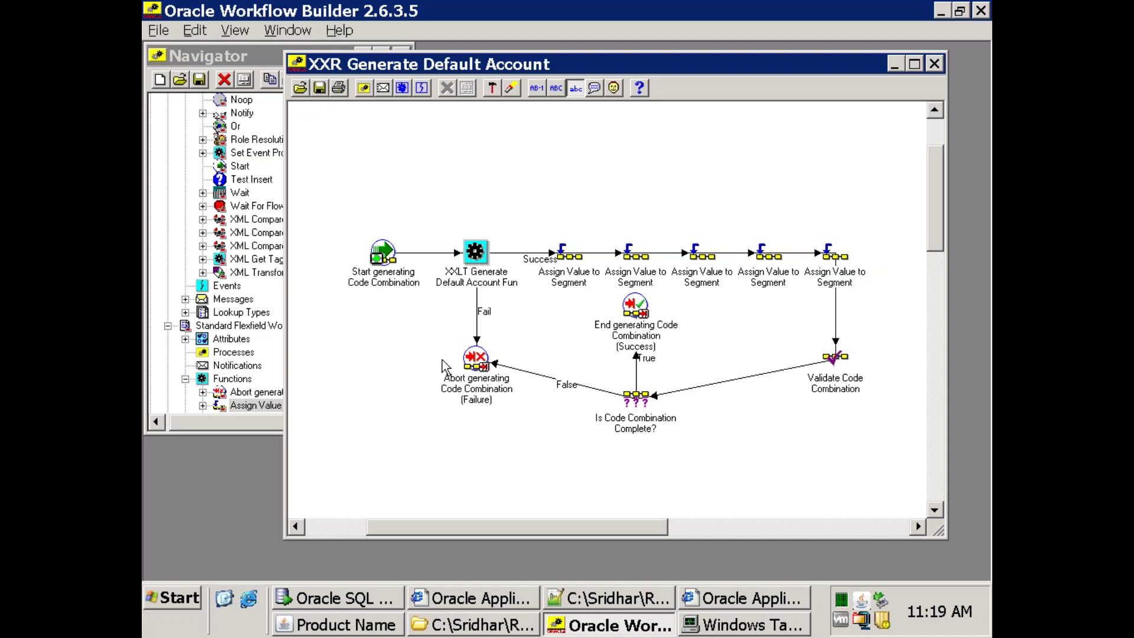
{"action": "left_click", "coordinate": [562, 264]}
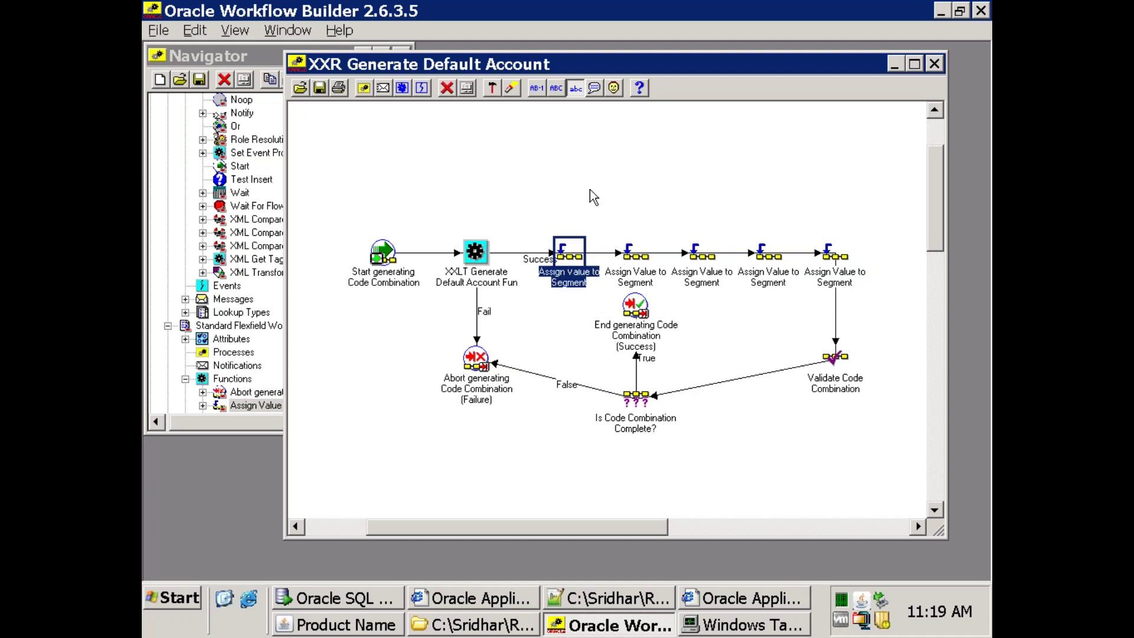
Set the first Assign node's Segment attribute to Company, copied from Notes.txt.
{"action": "double_click", "coordinate": [573, 267]}
{"action": "left_click", "coordinate": [372, 99]}
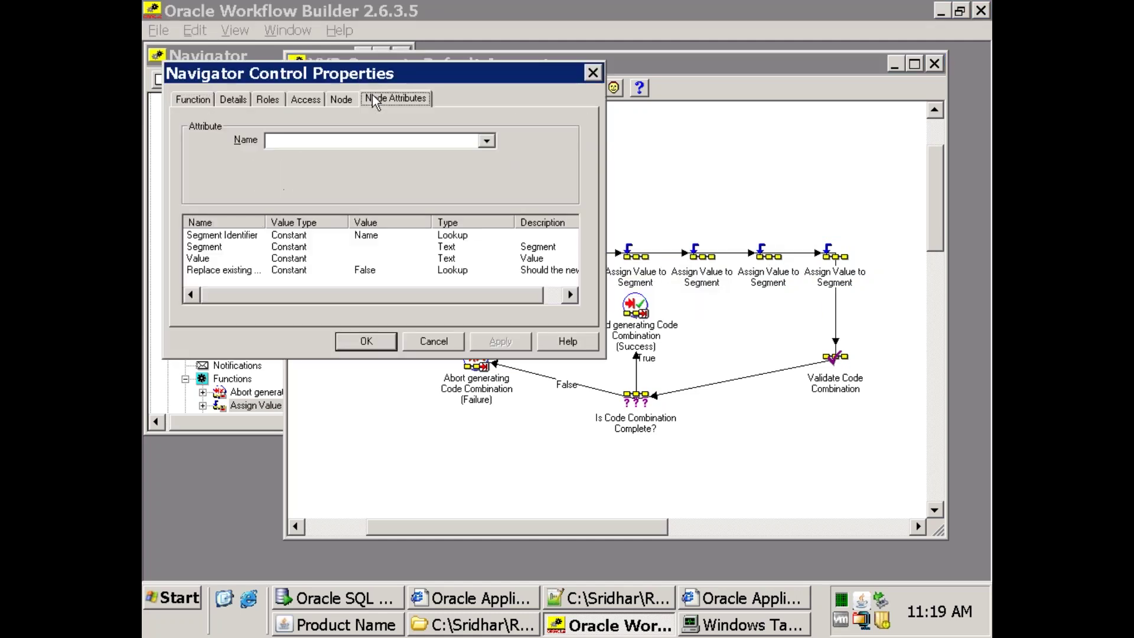
{"action": "left_click", "coordinate": [200, 247]}
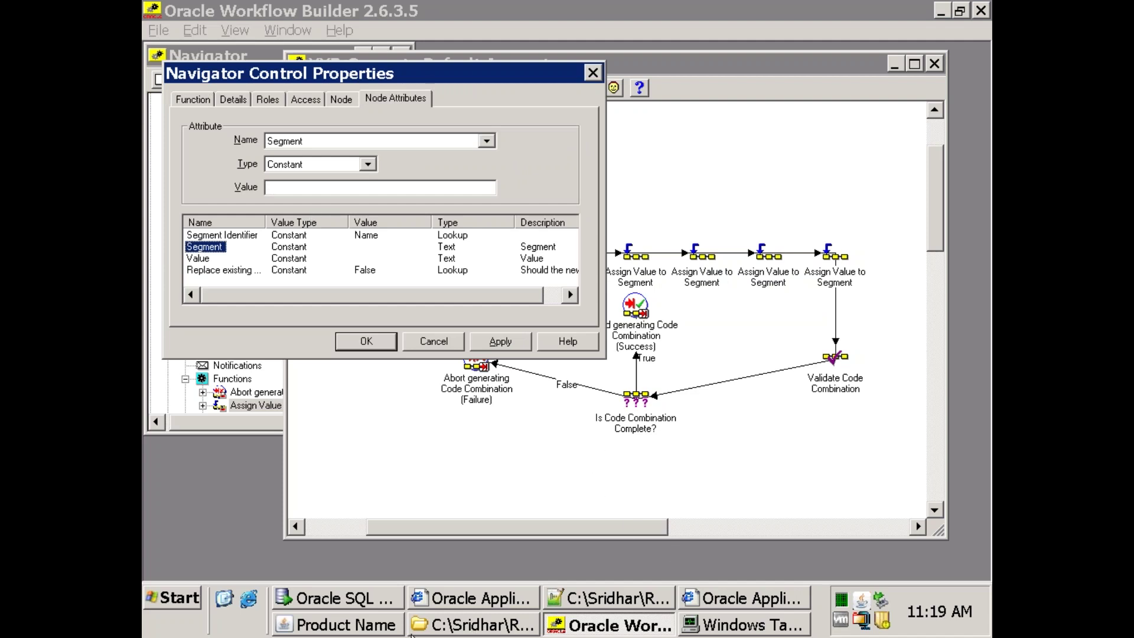
{"action": "left_click", "coordinate": [399, 627]}
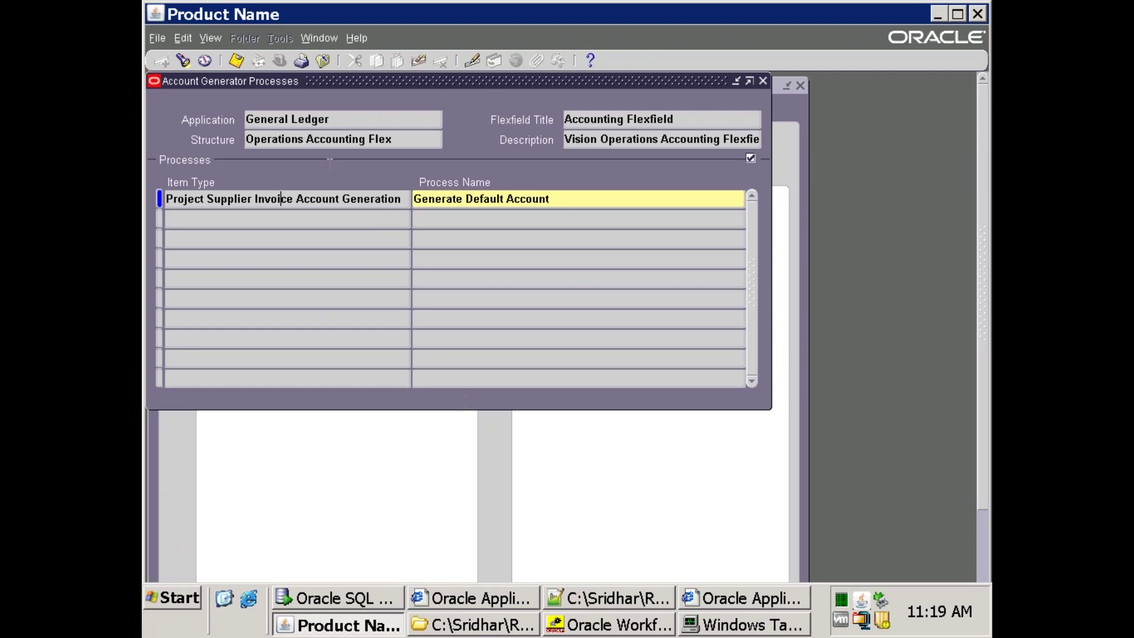
{"action": "left_click", "coordinate": [616, 597]}
{"action": "left_click", "coordinate": [174, 75]}
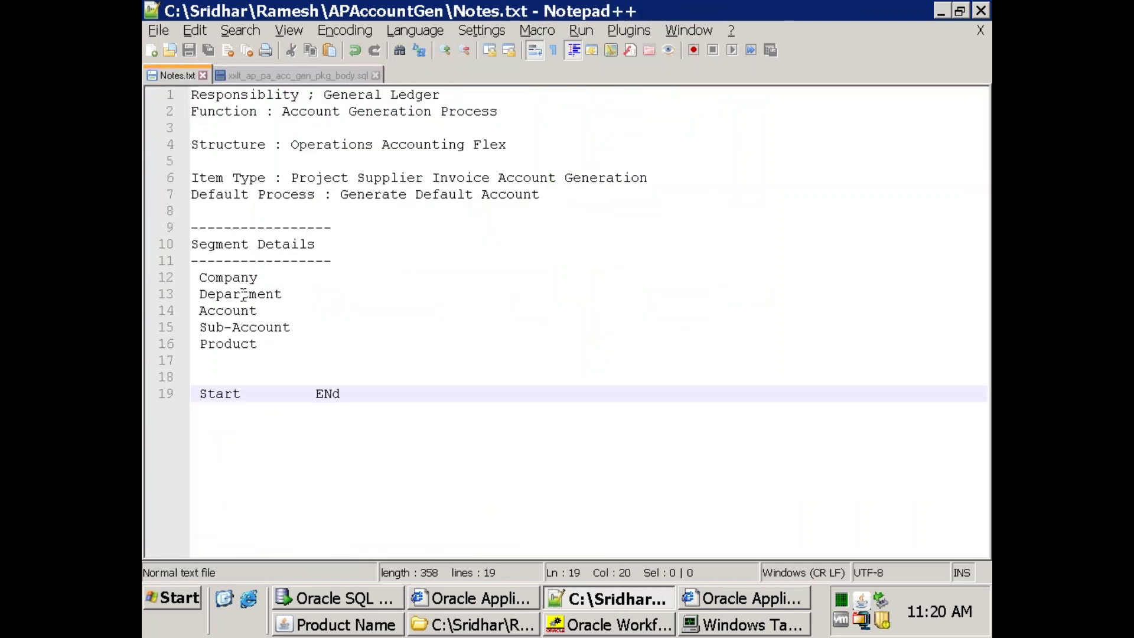
{"action": "double_click", "coordinate": [254, 280]}
{"action": "key", "text": "ctrl+c"}
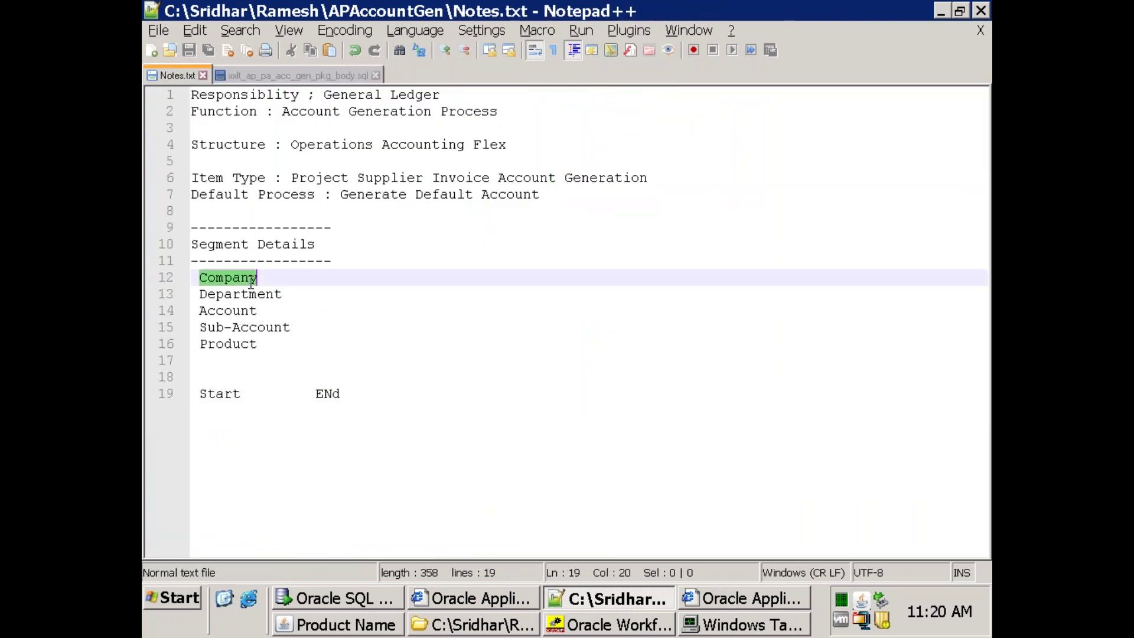
{"action": "key", "text": "alt+Tab"}
{"action": "key", "text": "alt+Tab"}
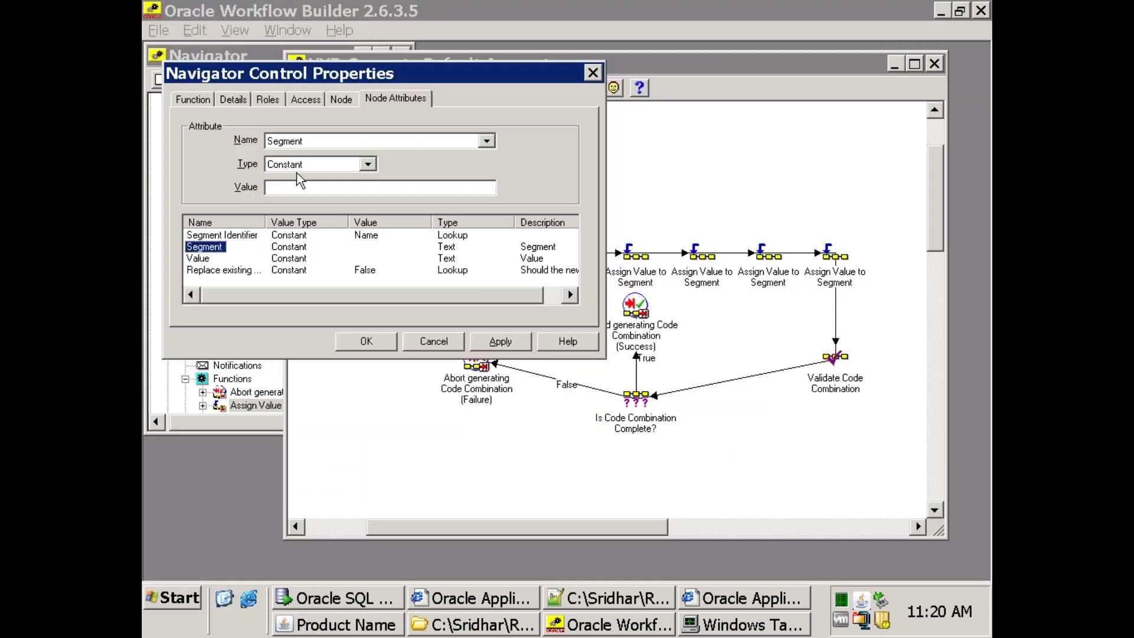
{"action": "left_click", "coordinate": [298, 187]}
{"action": "key", "text": "ctrl+v"}
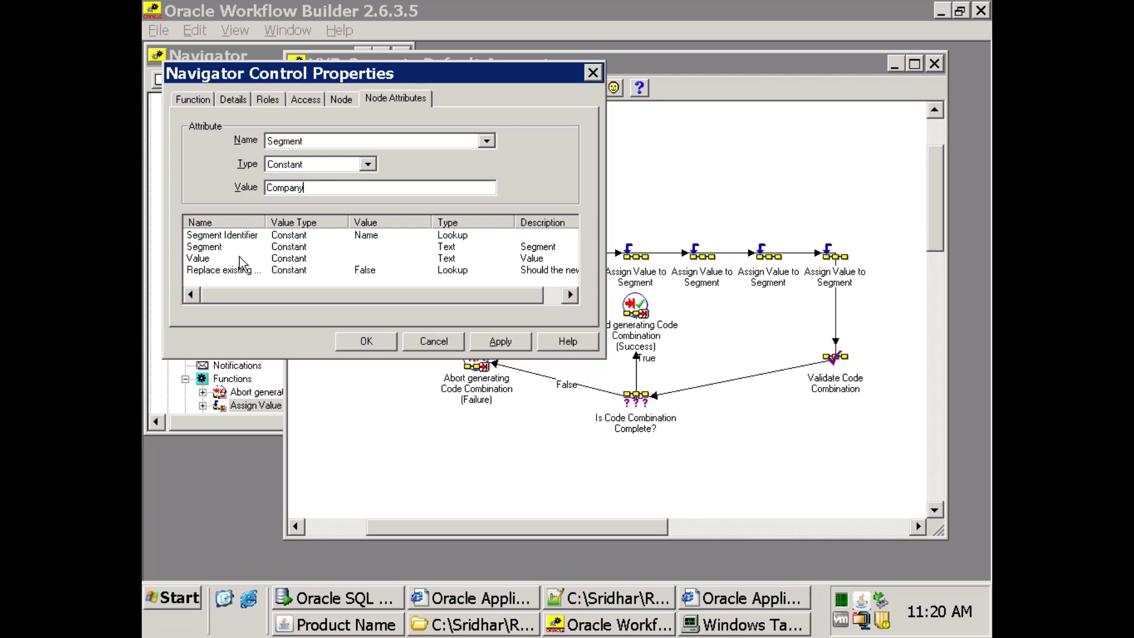
Set its Value to come from item attribute XXLT_SEGMENT1 and confirm.
{"action": "left_click", "coordinate": [208, 258]}
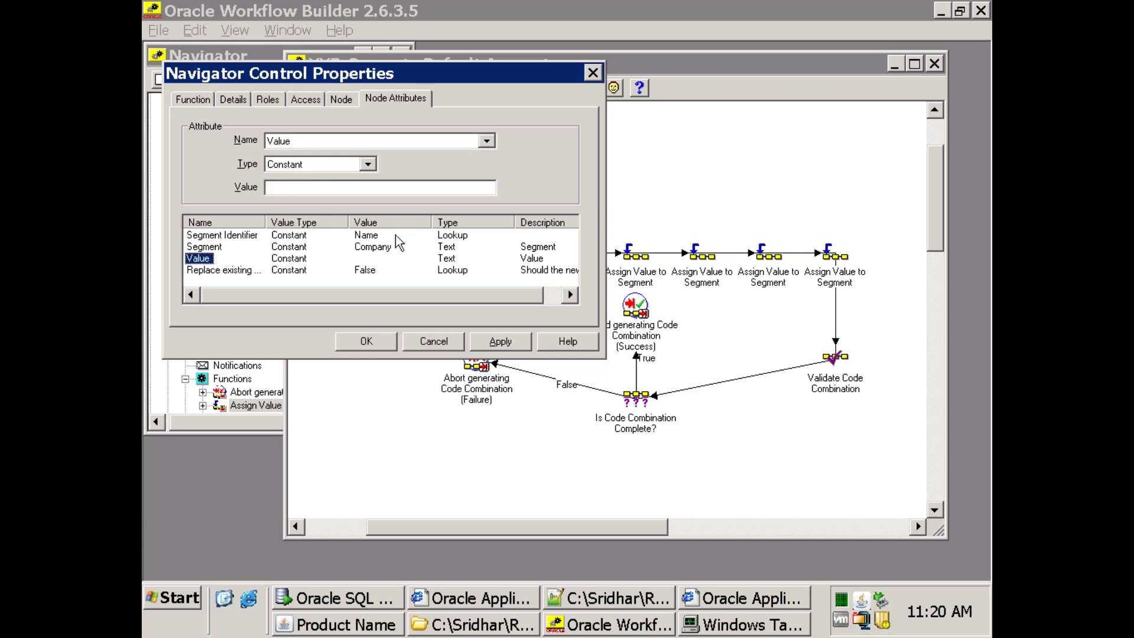
{"action": "left_click", "coordinate": [331, 165]}
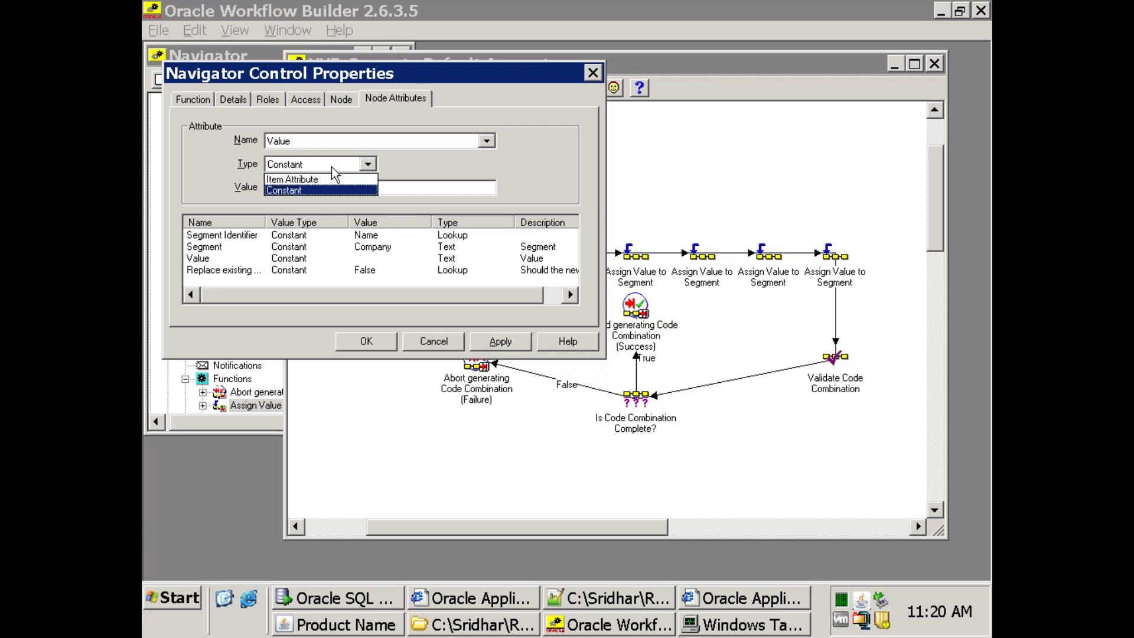
{"action": "left_click", "coordinate": [316, 176]}
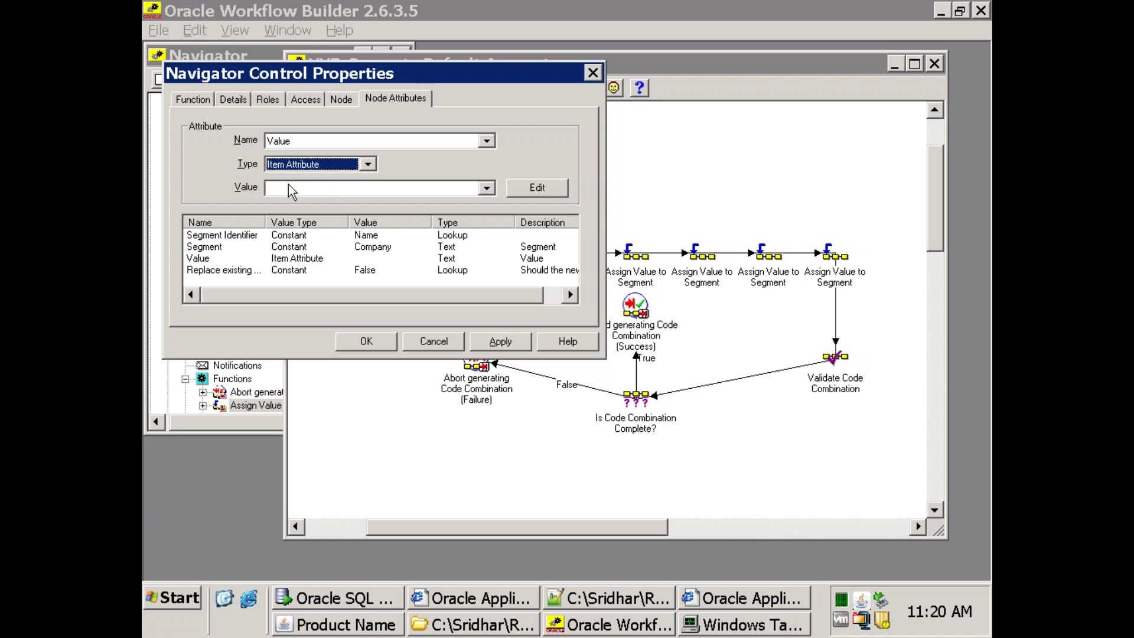
{"action": "left_click", "coordinate": [297, 192]}
{"action": "left_click", "coordinate": [296, 192]}
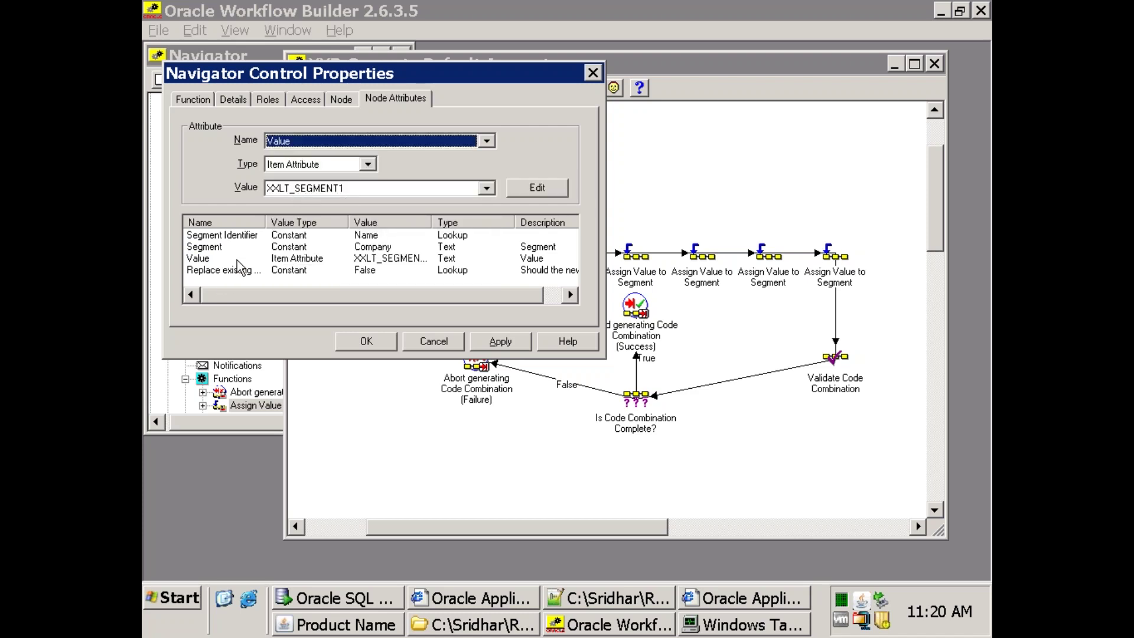
{"action": "left_click", "coordinate": [377, 341]}
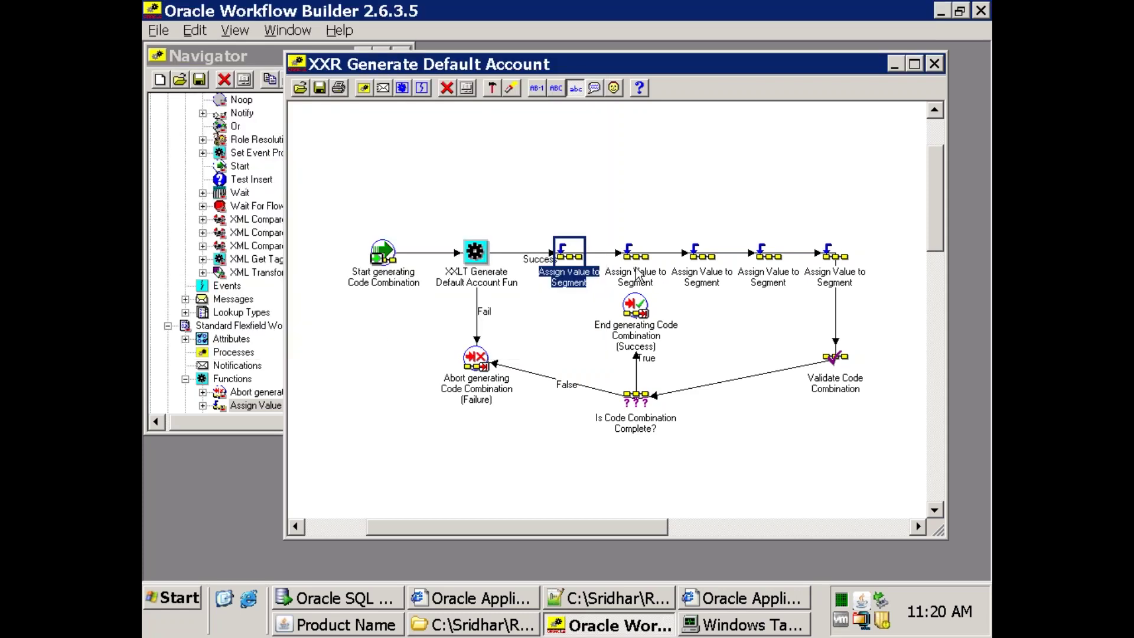
{"action": "left_click", "coordinate": [638, 273]}
Set the second Assign node's Segment attribute to Department, copied from the notes.
{"action": "double_click", "coordinate": [638, 273]}
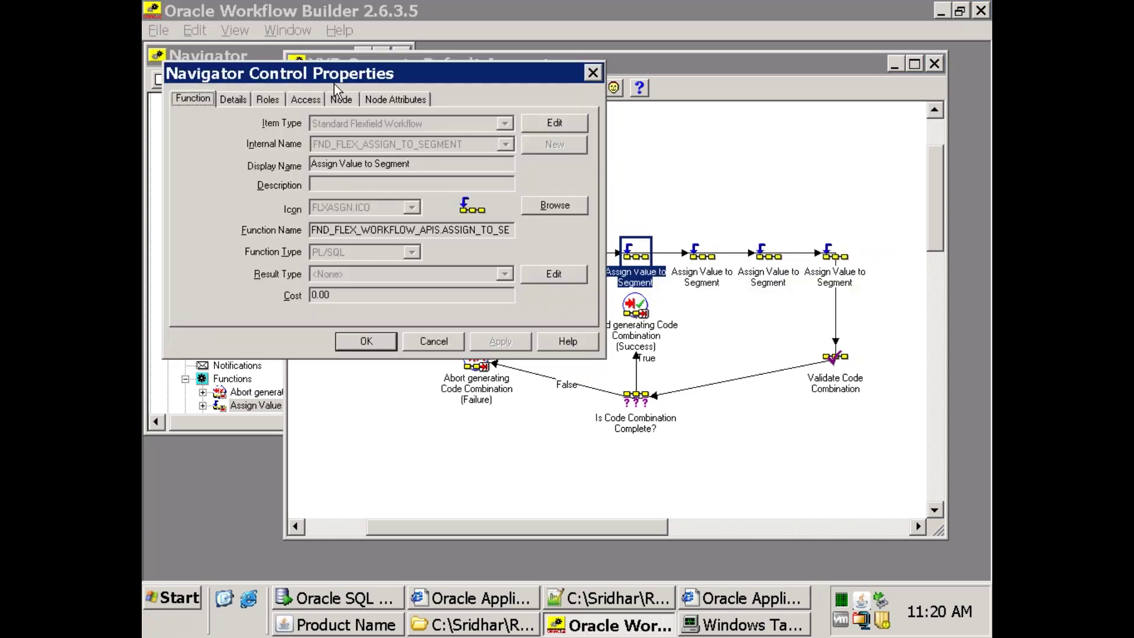
{"action": "left_click", "coordinate": [341, 100]}
{"action": "left_click", "coordinate": [406, 99]}
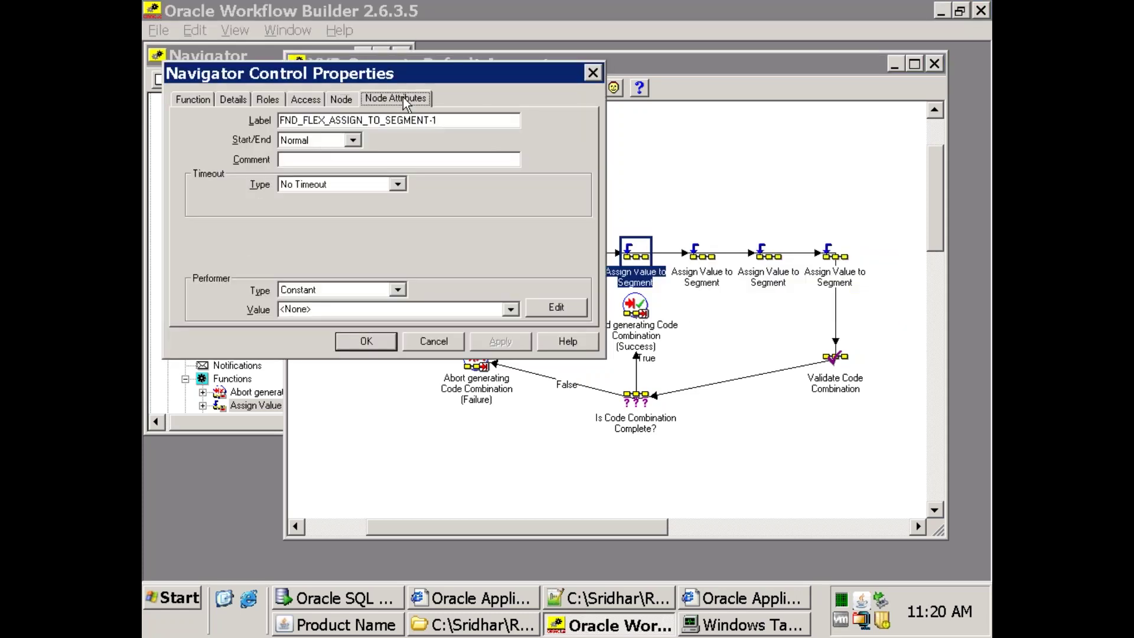
{"action": "left_click", "coordinate": [207, 246]}
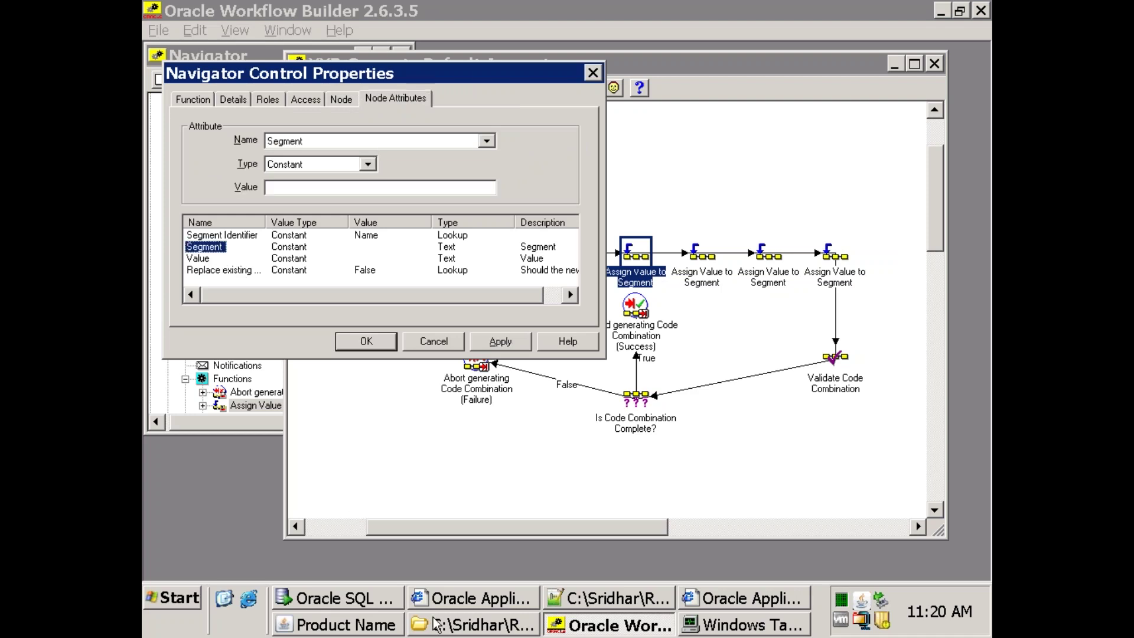
{"action": "left_click", "coordinate": [608, 598]}
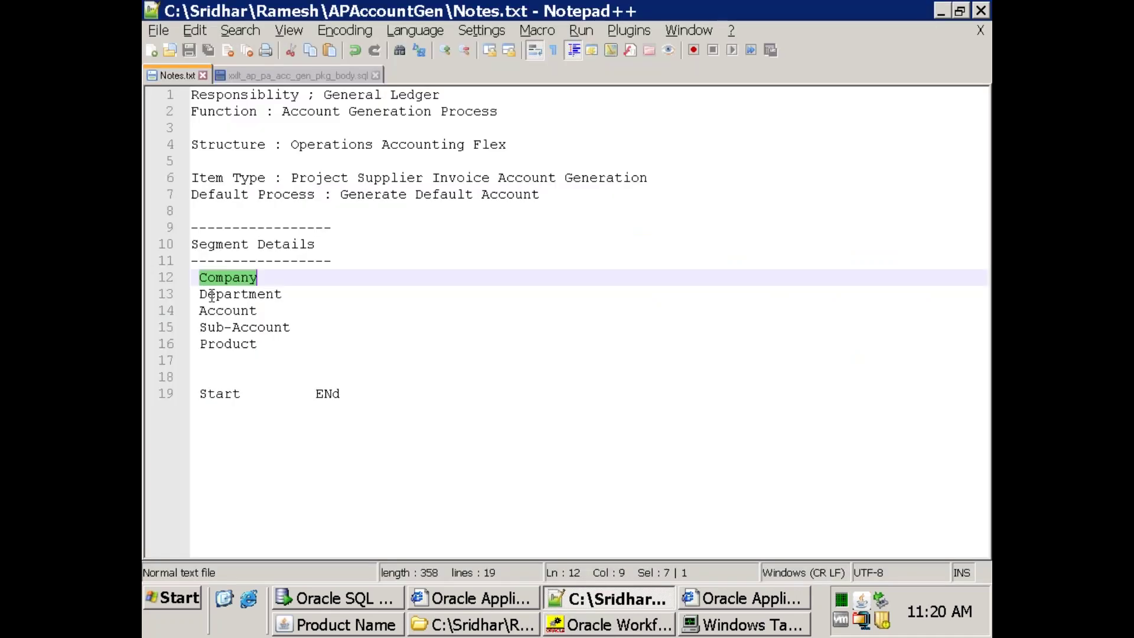
{"action": "double_click", "coordinate": [212, 294]}
{"action": "key", "text": "ctrl+c"}
{"action": "key", "text": "alt+Tab"}
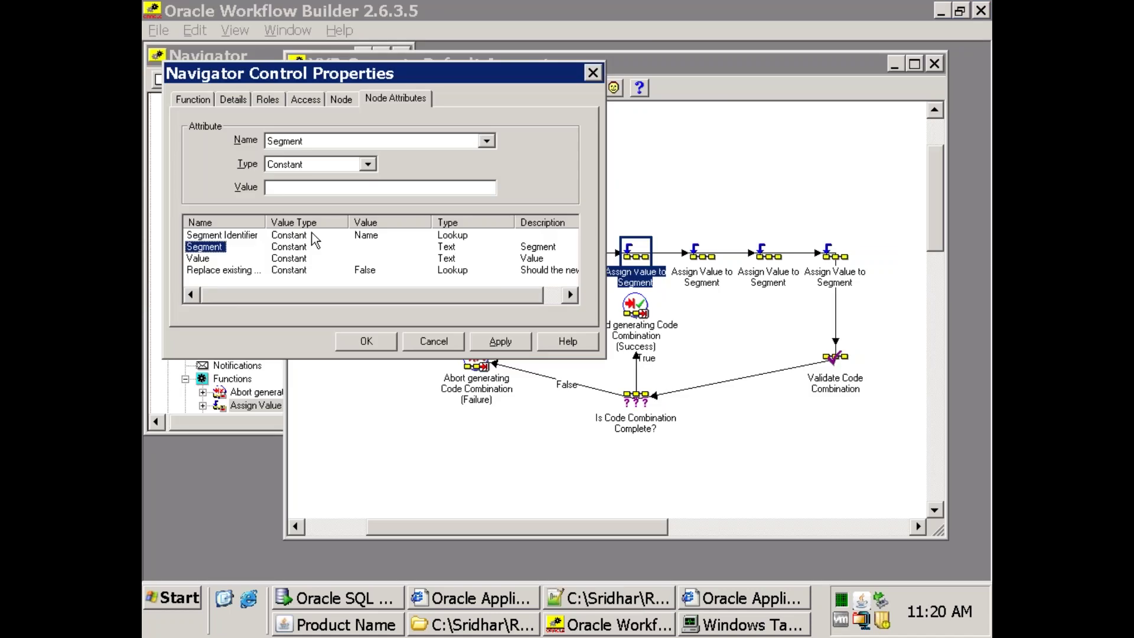
{"action": "left_click", "coordinate": [312, 187]}
{"action": "key", "text": "ctrl+v"}
Set its Value to come from item attribute XXLT_SEGMENT2 and confirm.
{"action": "left_click", "coordinate": [200, 258]}
{"action": "left_click", "coordinate": [312, 164]}
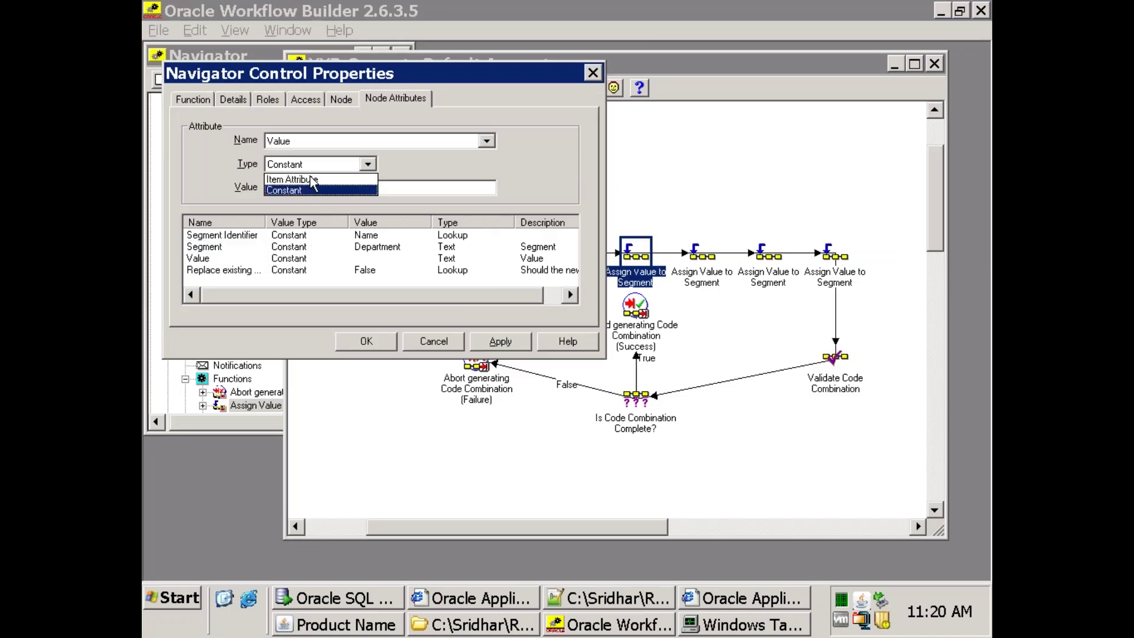
{"action": "left_click", "coordinate": [312, 175]}
{"action": "left_click", "coordinate": [309, 188]}
{"action": "left_click", "coordinate": [322, 246]}
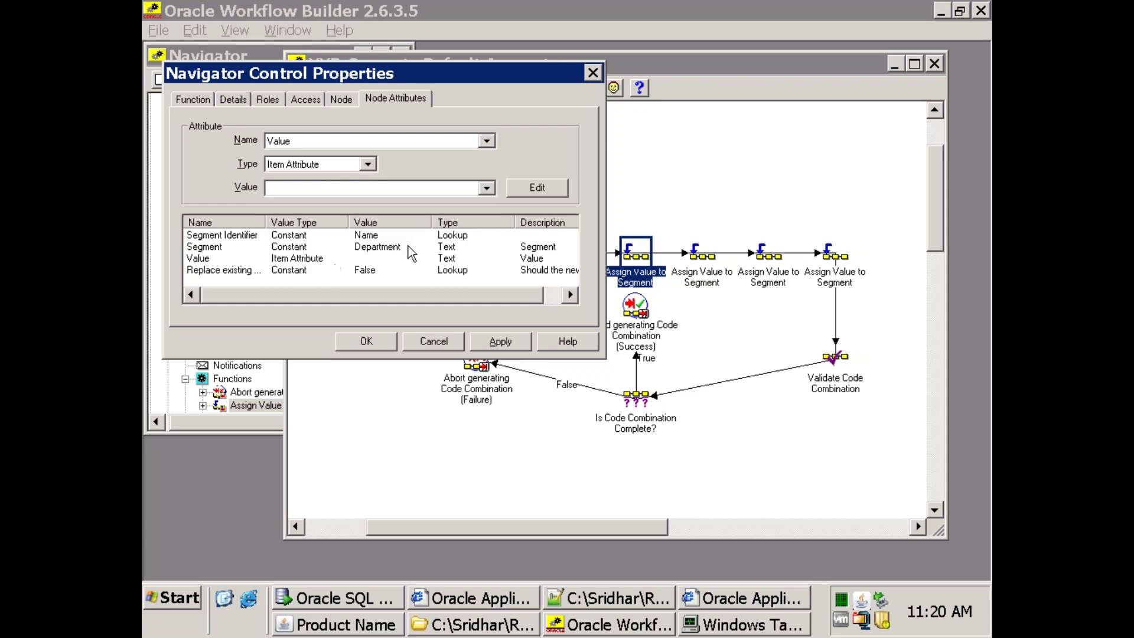
{"action": "left_click", "coordinate": [347, 189]}
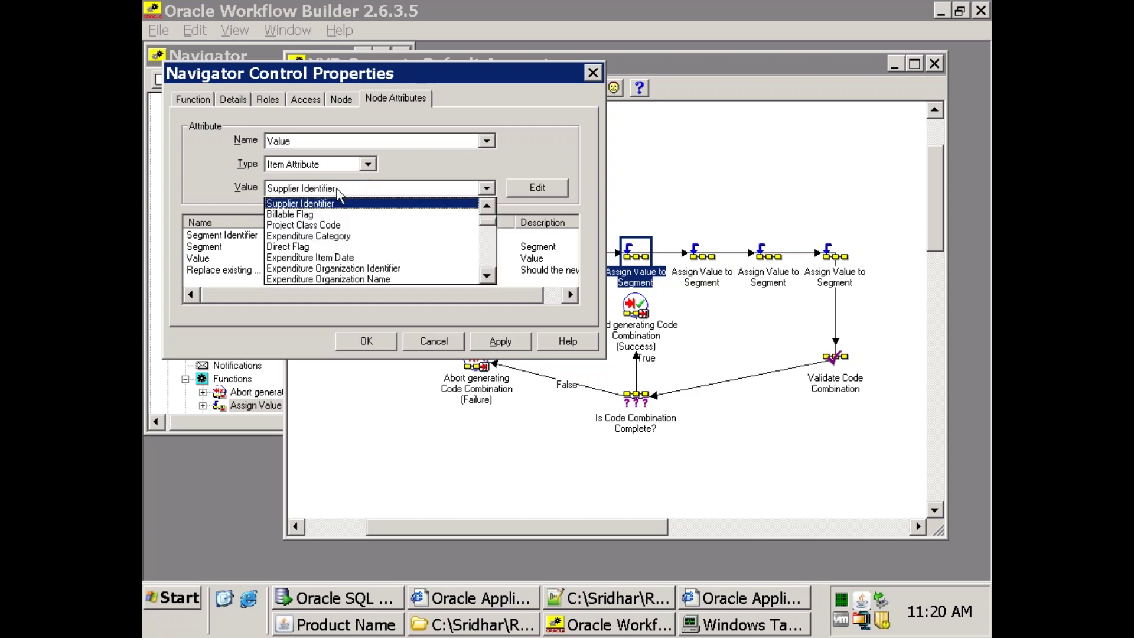
{"action": "left_click", "coordinate": [338, 192]}
{"action": "key", "text": "x"}
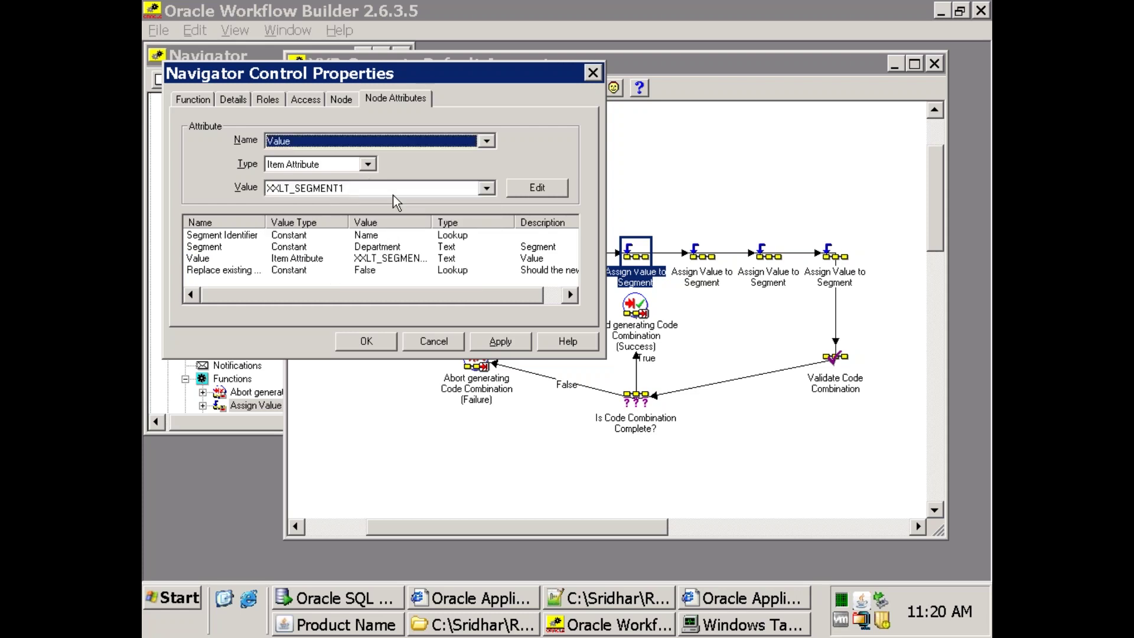
{"action": "left_click", "coordinate": [393, 193]}
{"action": "left_click", "coordinate": [336, 246]}
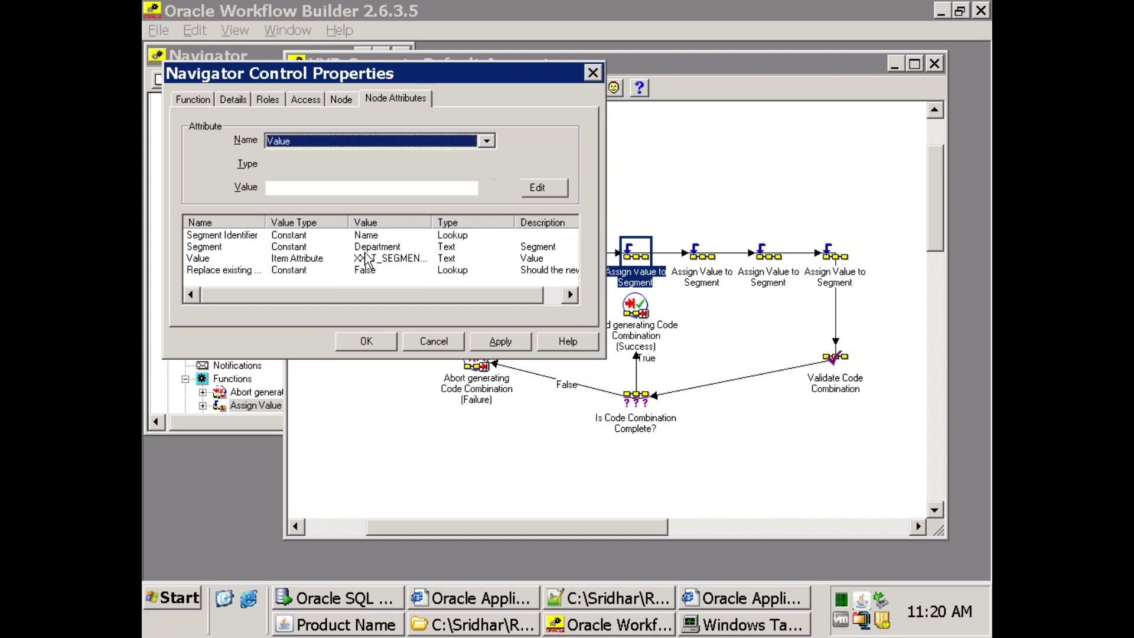
{"action": "left_click", "coordinate": [363, 342]}
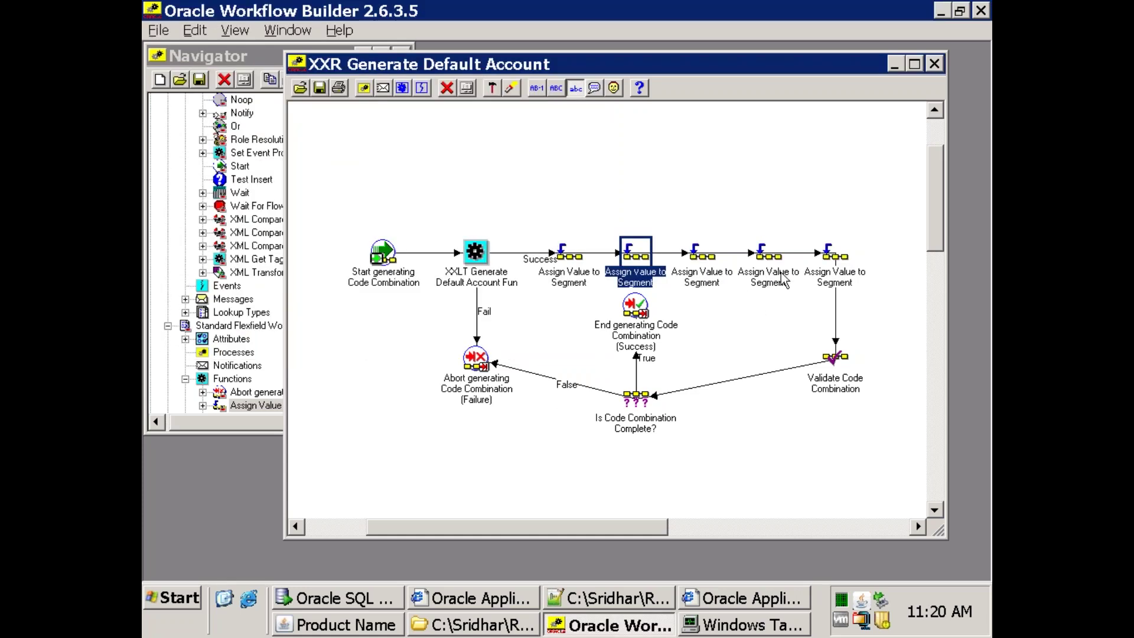
Close the diagram and choose XXLT Generate Default Account from the Process Name list of values.
{"action": "left_click", "coordinate": [934, 64]}
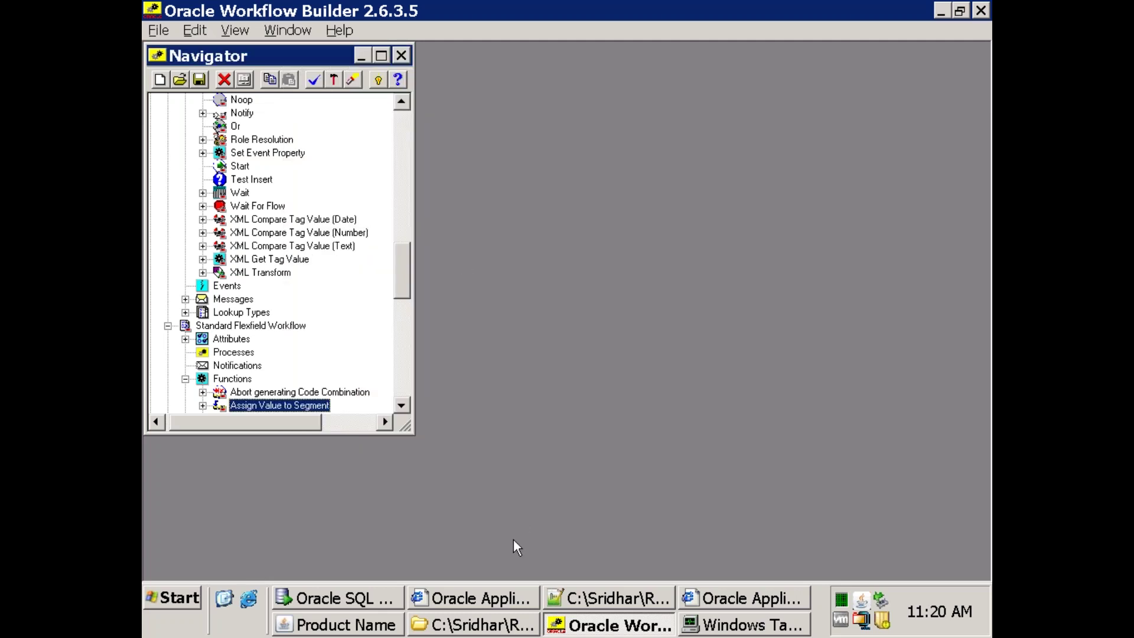
{"action": "left_click", "coordinate": [334, 624]}
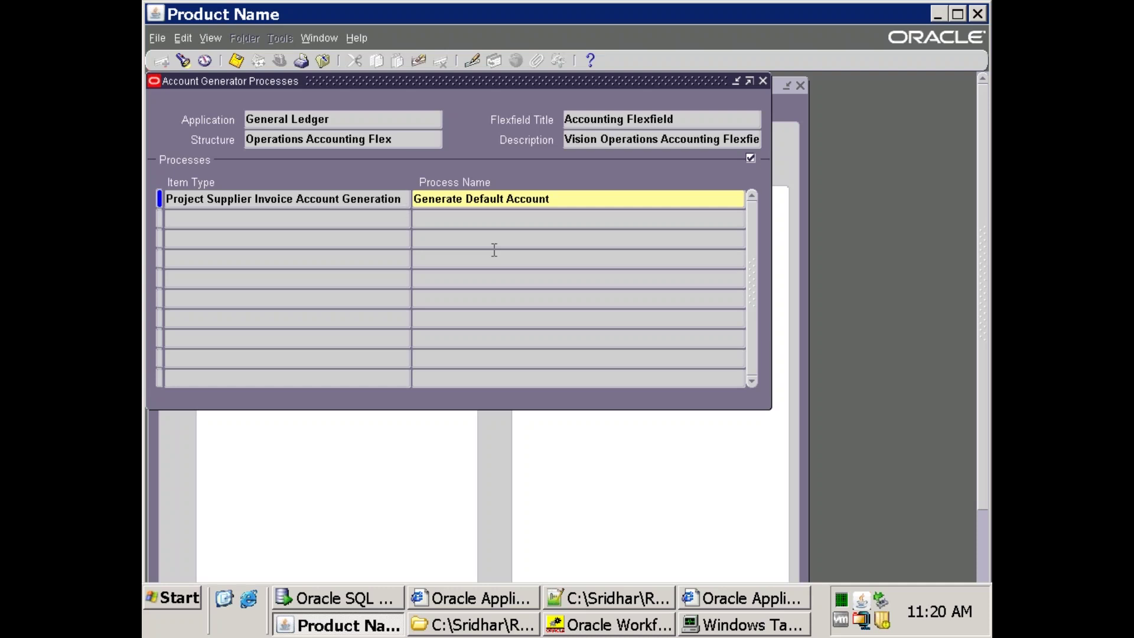
{"action": "left_click", "coordinate": [519, 201]}
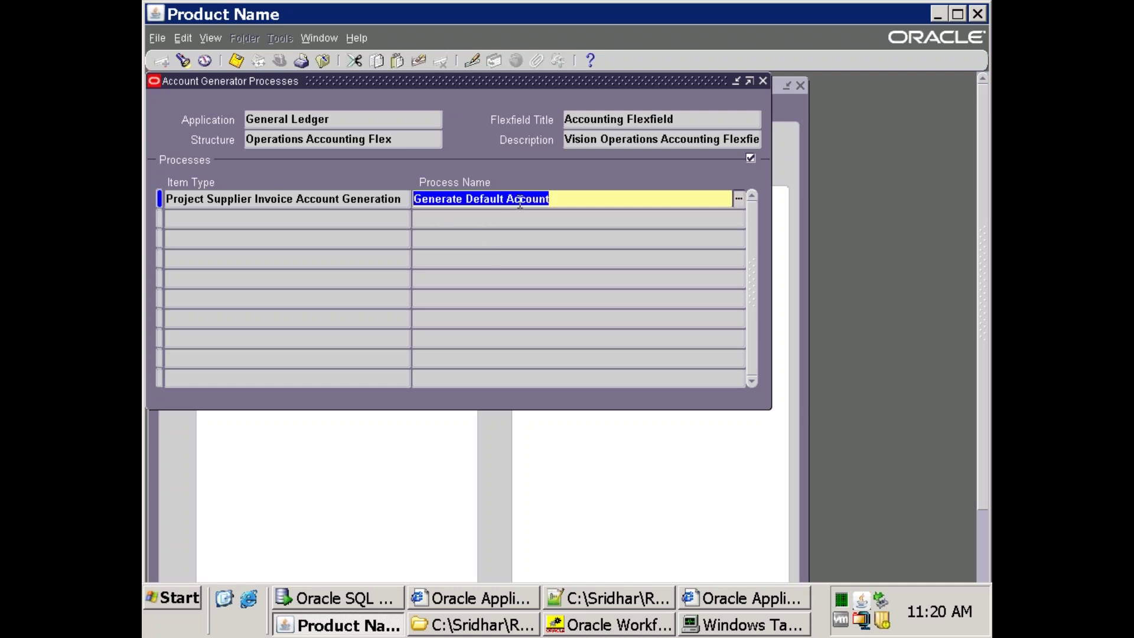
{"action": "left_click", "coordinate": [738, 199]}
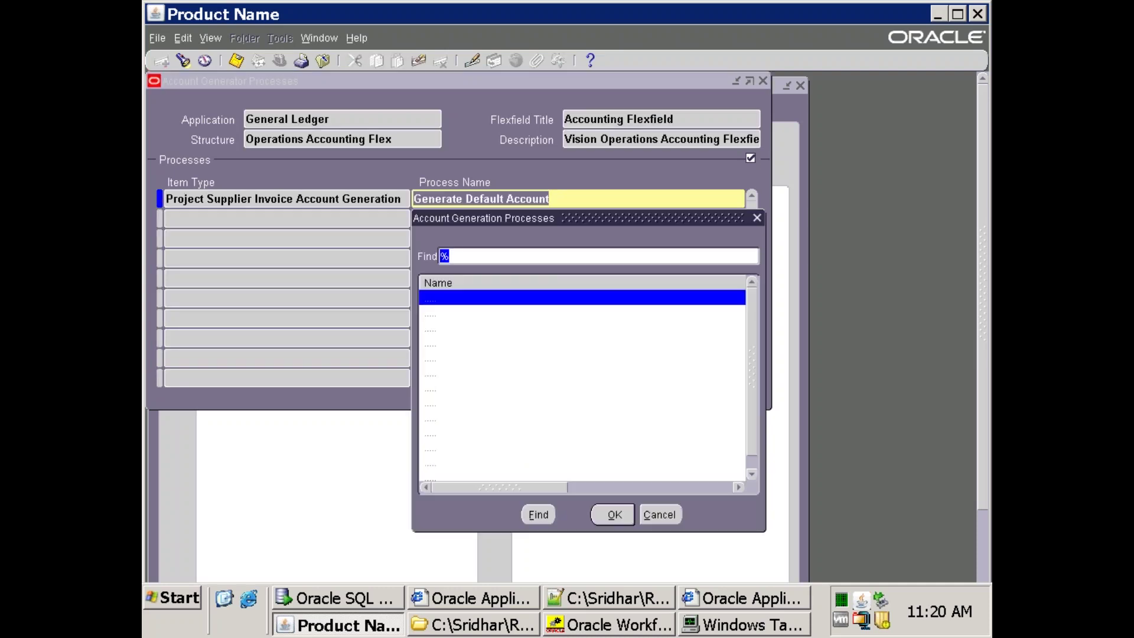
{"action": "key", "text": "End"}
{"action": "key", "text": "Return"}
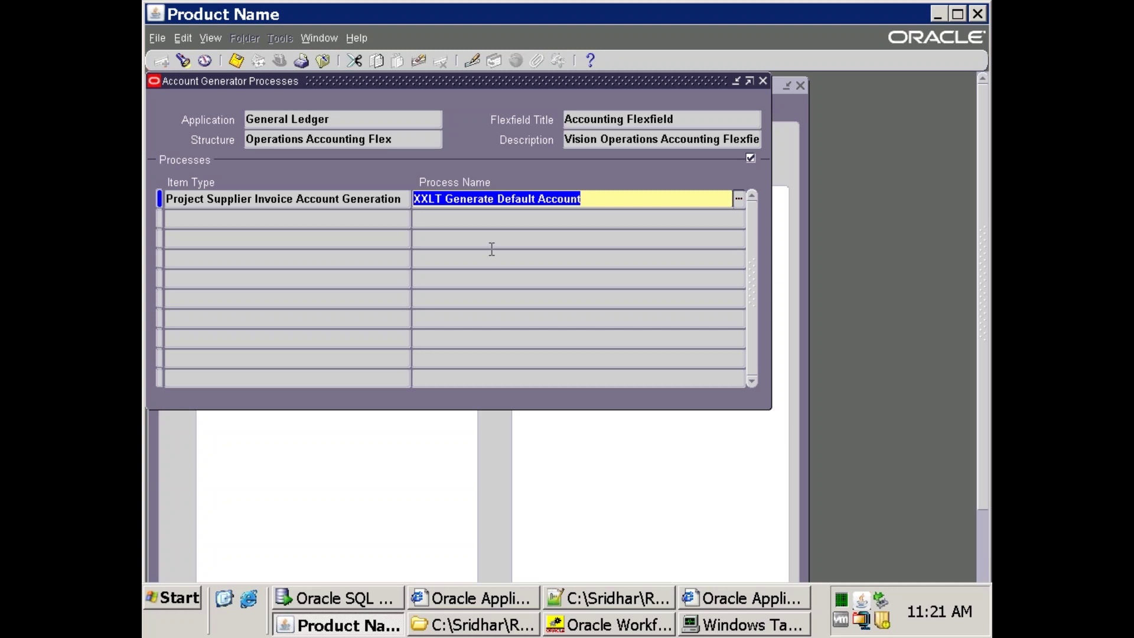
Add the query 'select * from po_wf_debug;' on a new line and run it.
{"action": "left_click", "coordinate": [355, 596]}
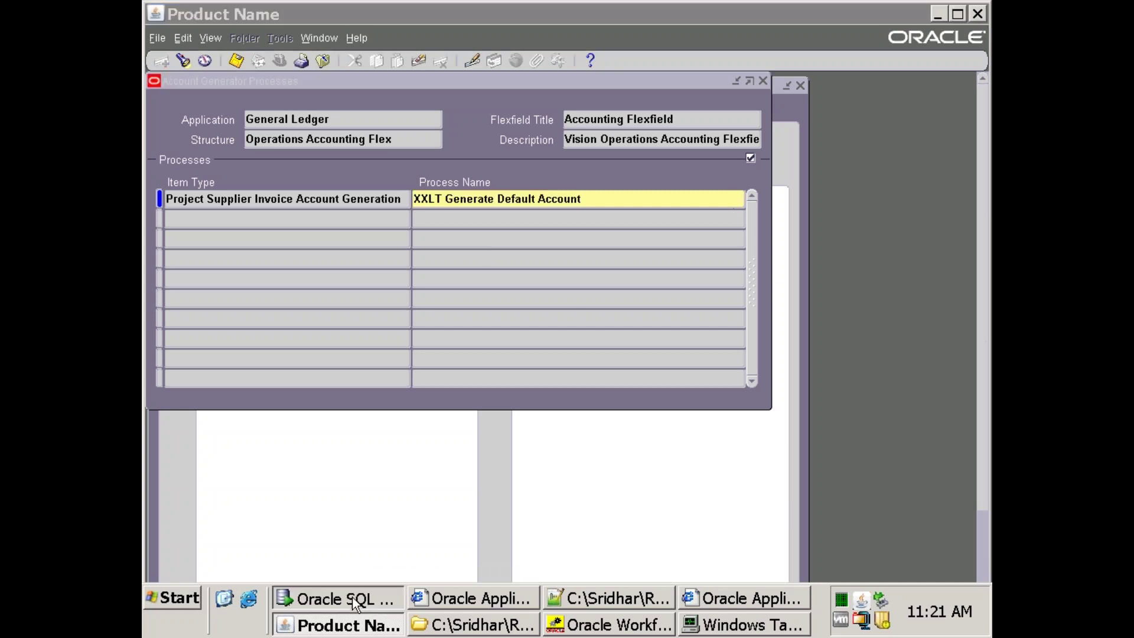
{"action": "left_click", "coordinate": [529, 177]}
{"action": "key", "text": "End"}
{"action": "key", "text": "Return"}
{"action": "key", "text": "Return"}
{"action": "type", "text": "select * from po_wf_"}
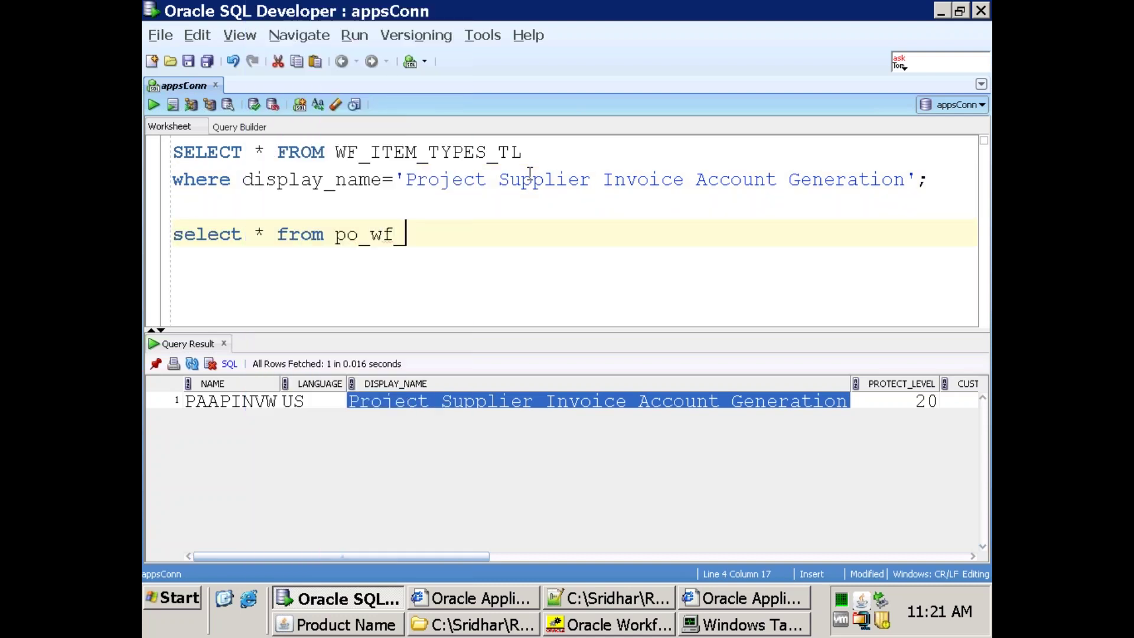
{"action": "key", "text": "Down"}
{"action": "key", "text": "Return"}
{"action": "type", "text": ";"}
{"action": "key", "text": "ctrl+Return"}
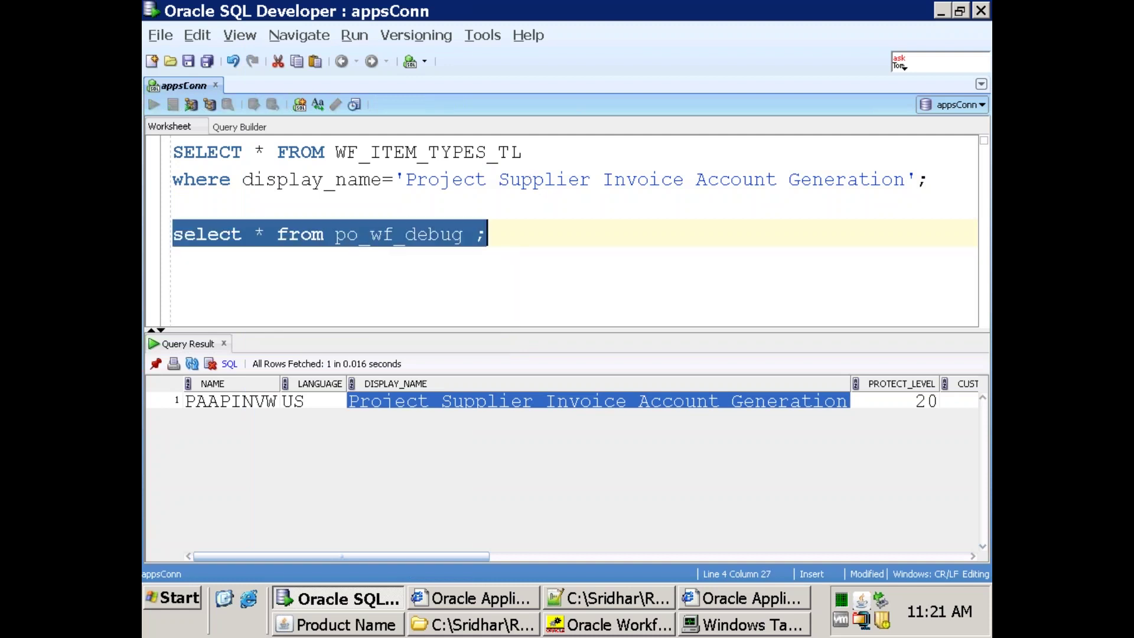